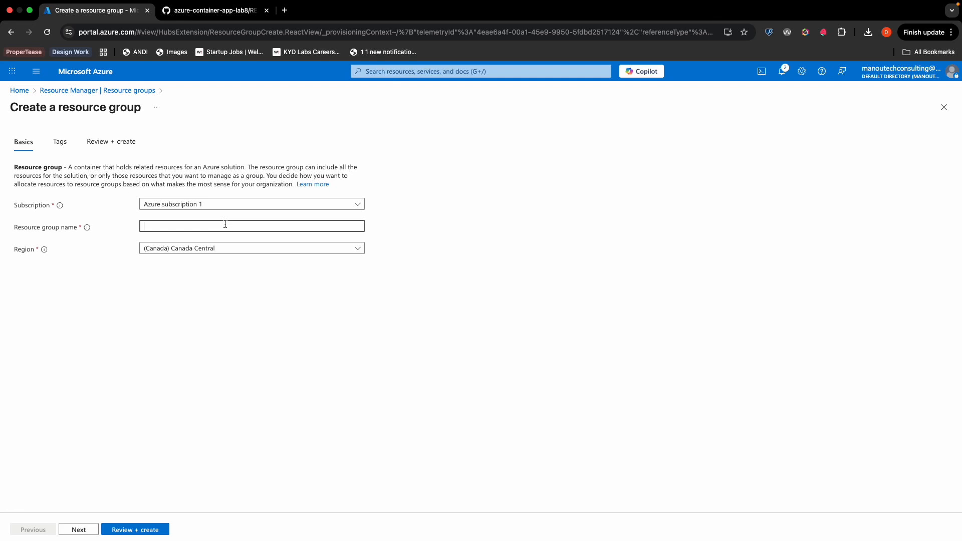
Create the resource group acr-appservice-lab8-rg and open it.
{"action": "type", "text": "acr-appservice"}
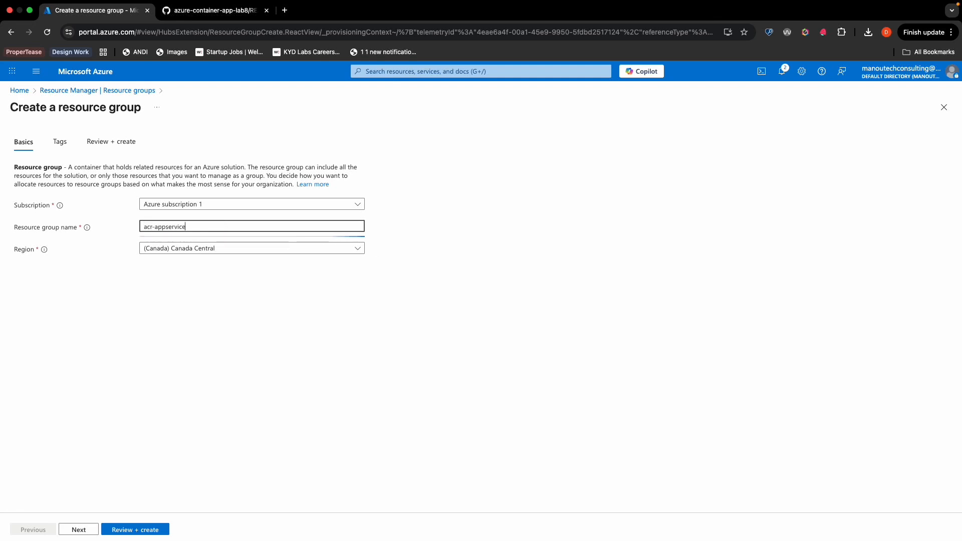
{"action": "type", "text": "-lab8-rg"}
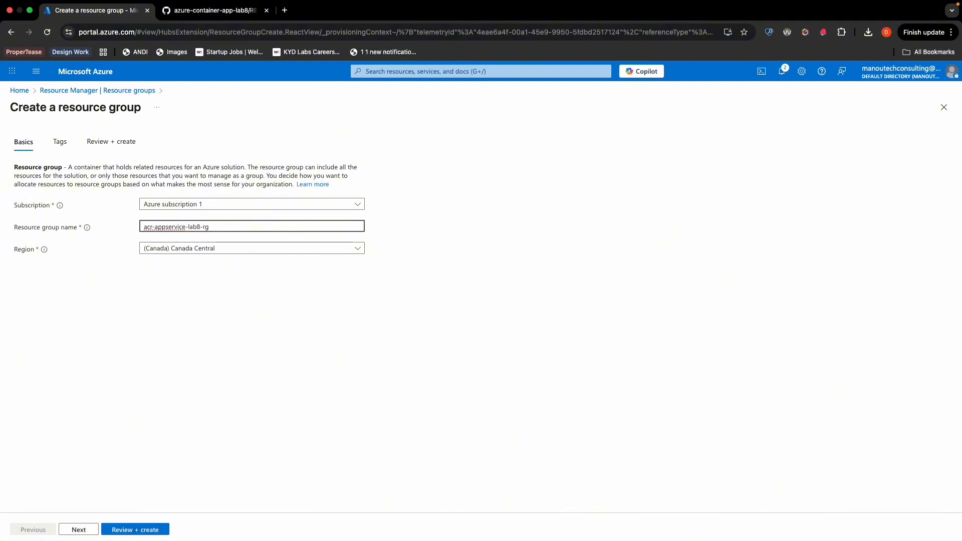
{"action": "left_click", "coordinate": [124, 529]}
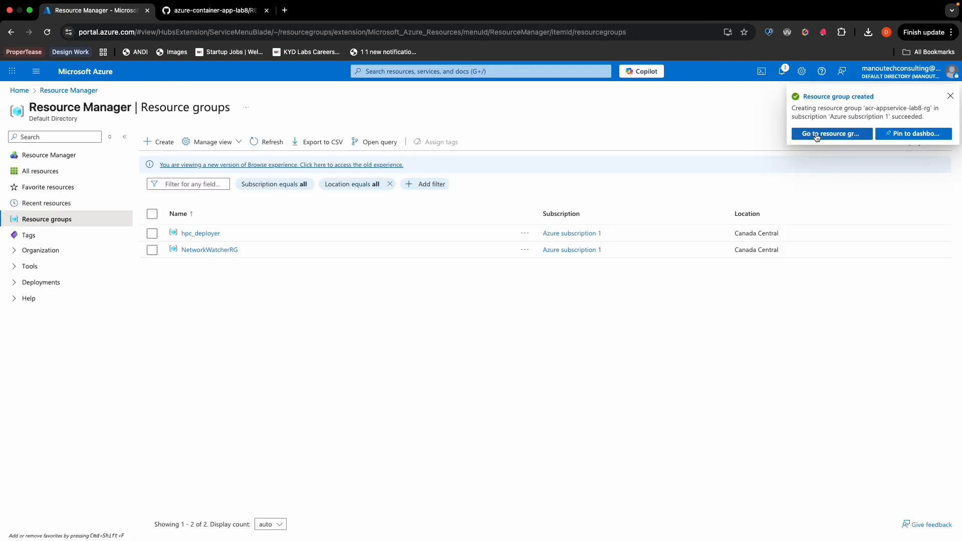
{"action": "left_click", "coordinate": [816, 134]}
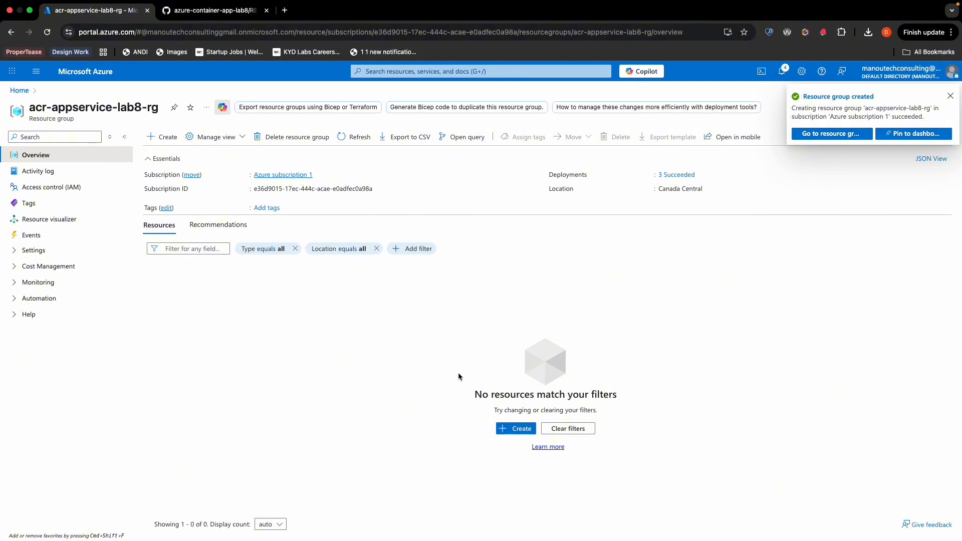
Find Container Registry in the Marketplace by searching for azure container registry and start creating one in this resource group.
{"action": "left_click", "coordinate": [516, 433]}
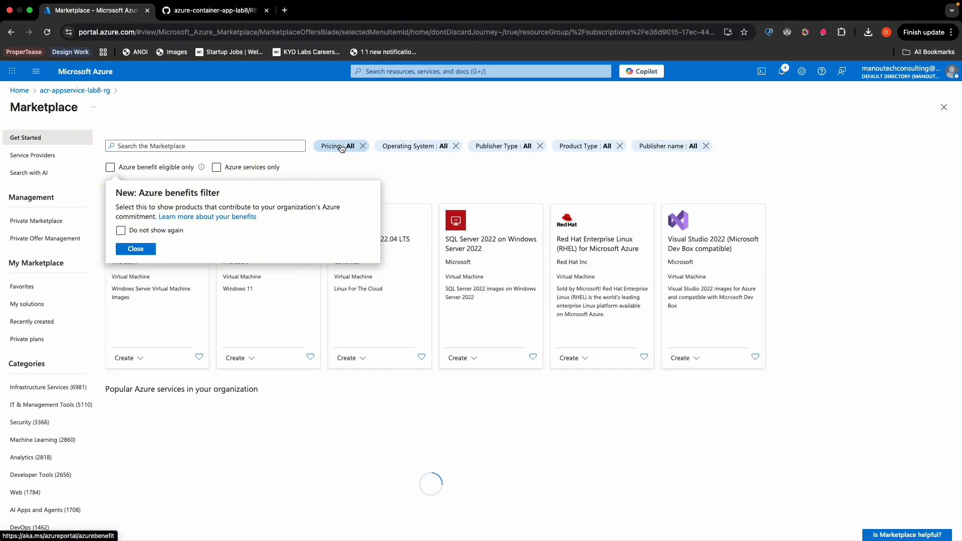
{"action": "left_click", "coordinate": [226, 145]}
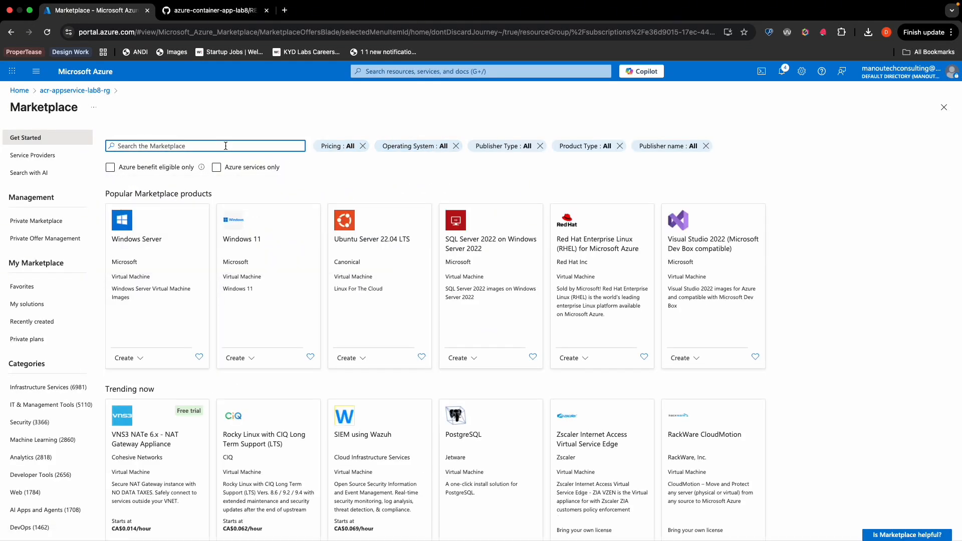
{"action": "type", "text": "az"}
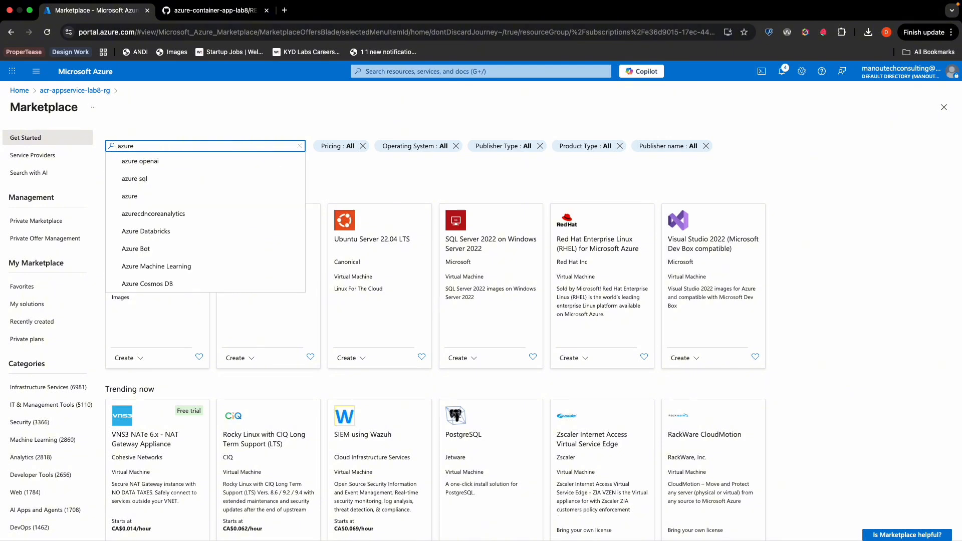
{"action": "type", "text": "ure "}
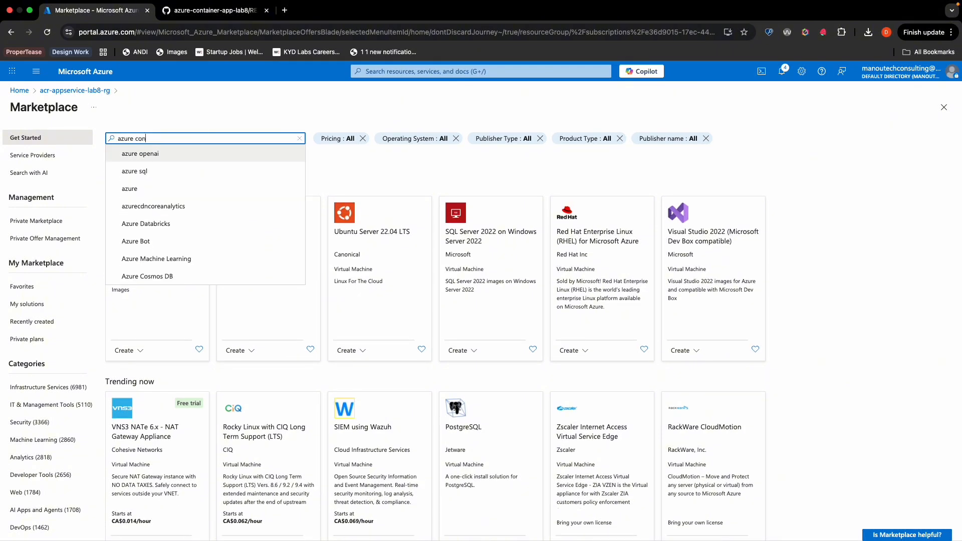
{"action": "type", "text": "container"}
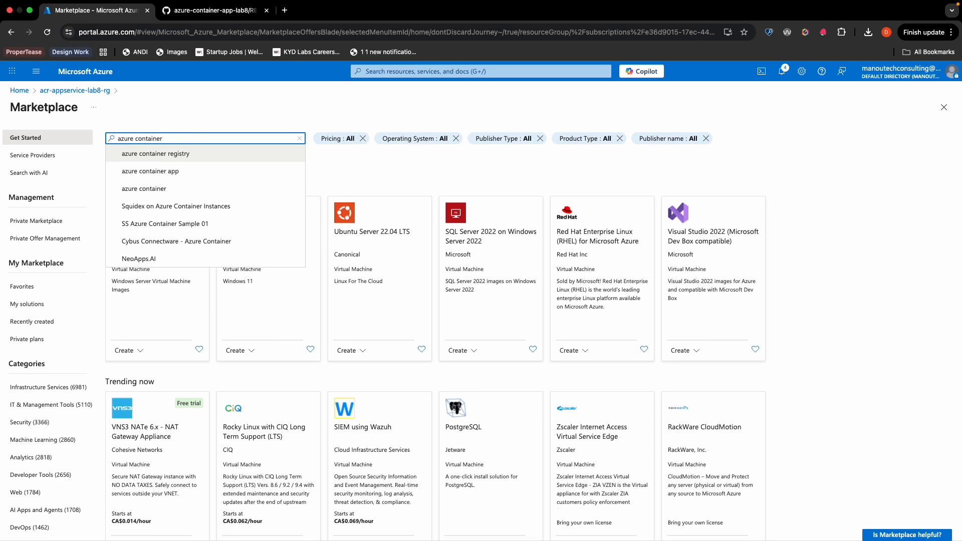
{"action": "left_click", "coordinate": [199, 153]}
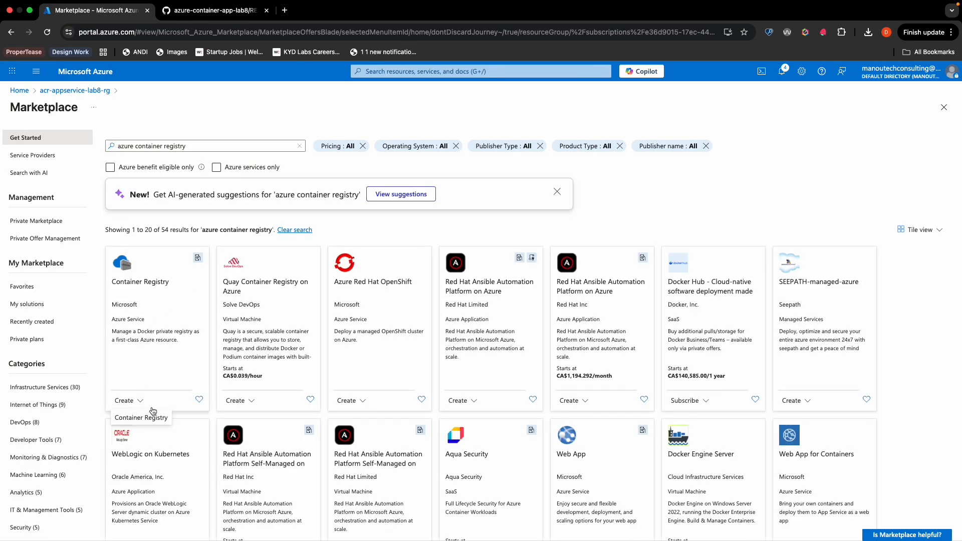
{"action": "left_click", "coordinate": [142, 417]}
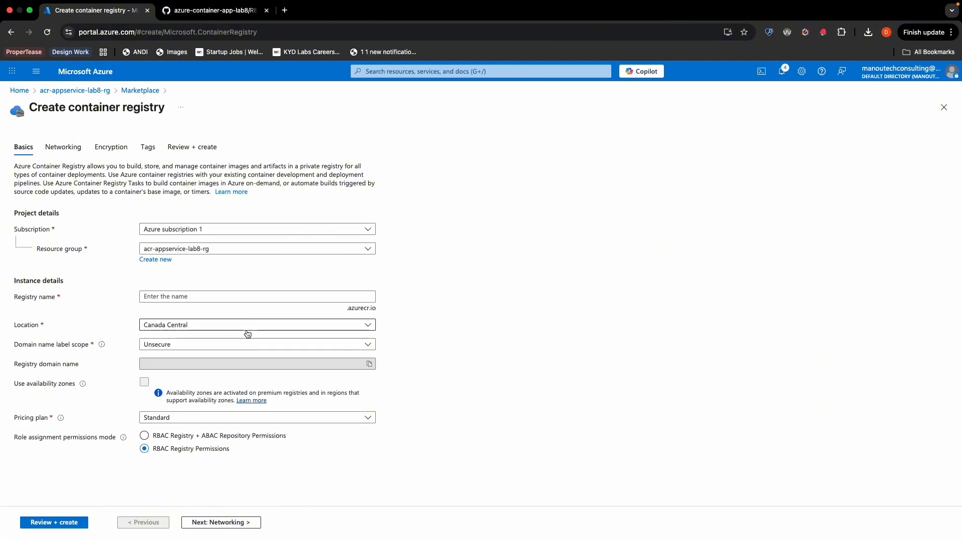
Name the registry lab8acr, deploy it with the default networking, encryption and tag settings, and open the new resource.
{"action": "left_click", "coordinate": [249, 294]}
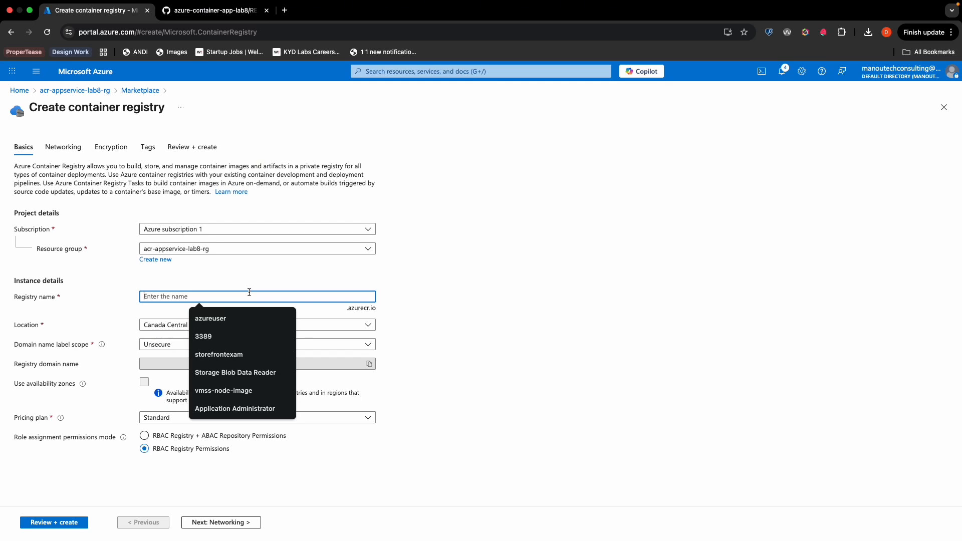
{"action": "type", "text": "lab"}
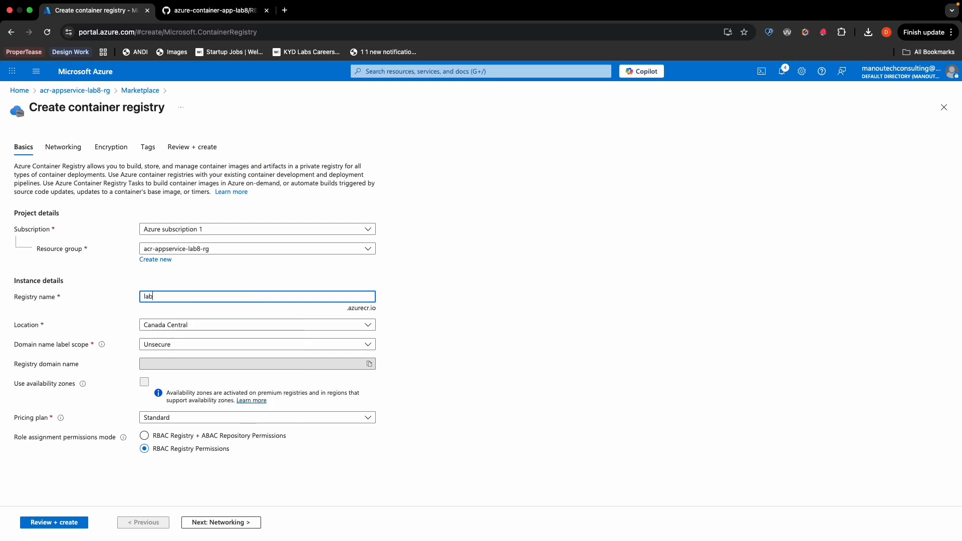
{"action": "type", "text": "8acr"}
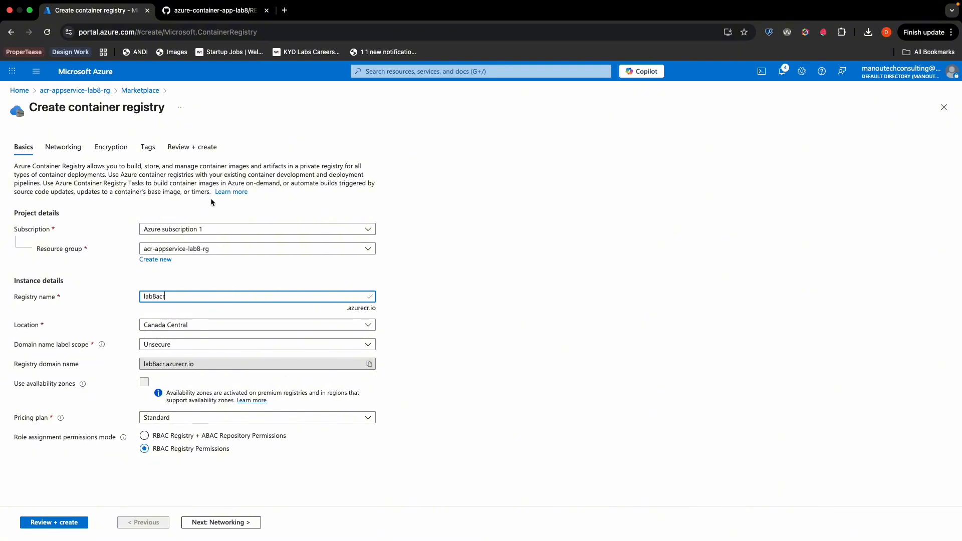
{"action": "left_click", "coordinate": [211, 524]}
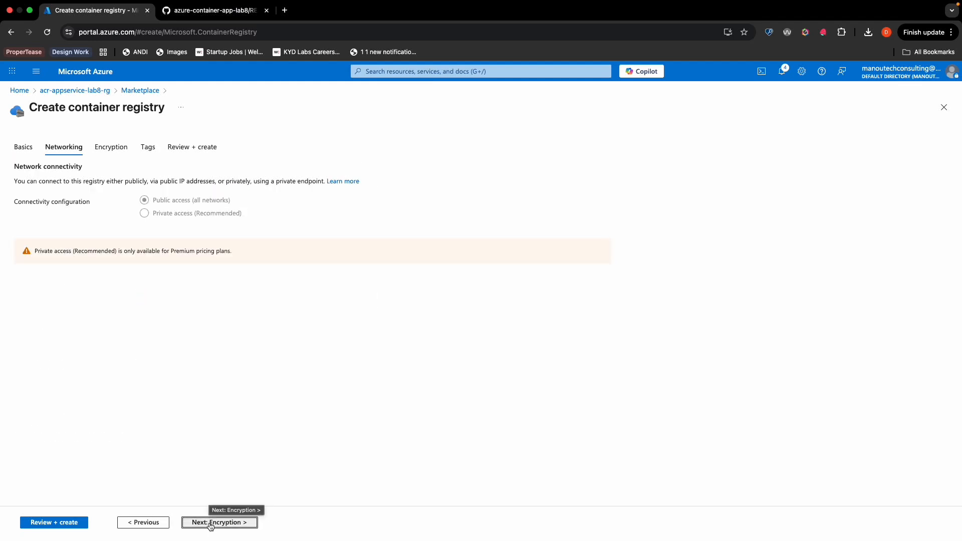
{"action": "left_click", "coordinate": [210, 524]}
{"action": "left_click", "coordinate": [210, 523]}
{"action": "left_click", "coordinate": [210, 524]}
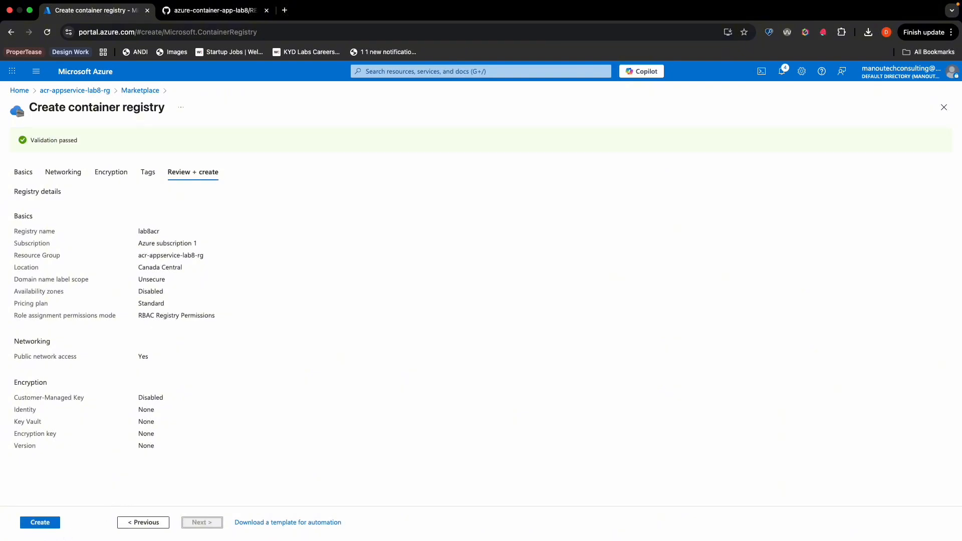
{"action": "left_click", "coordinate": [51, 522]}
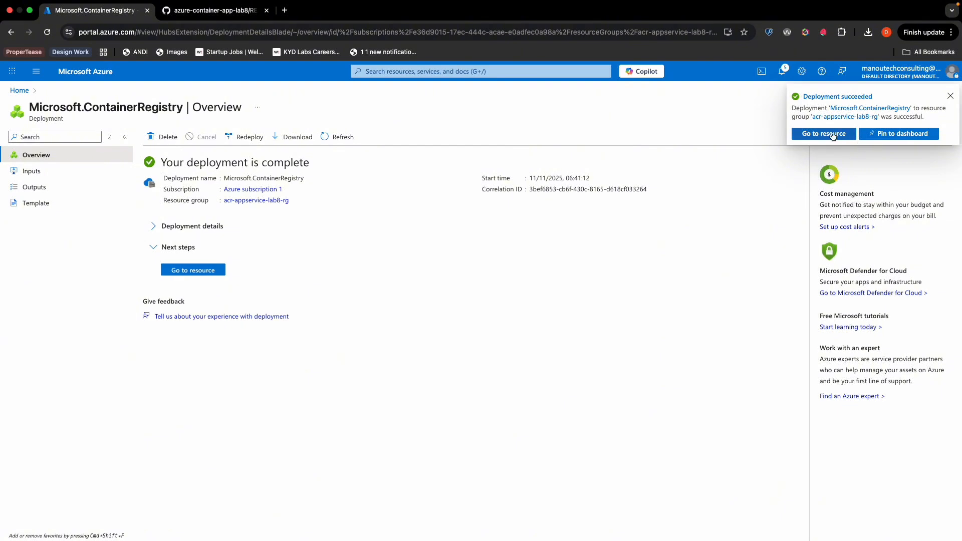
{"action": "left_click", "coordinate": [214, 273]}
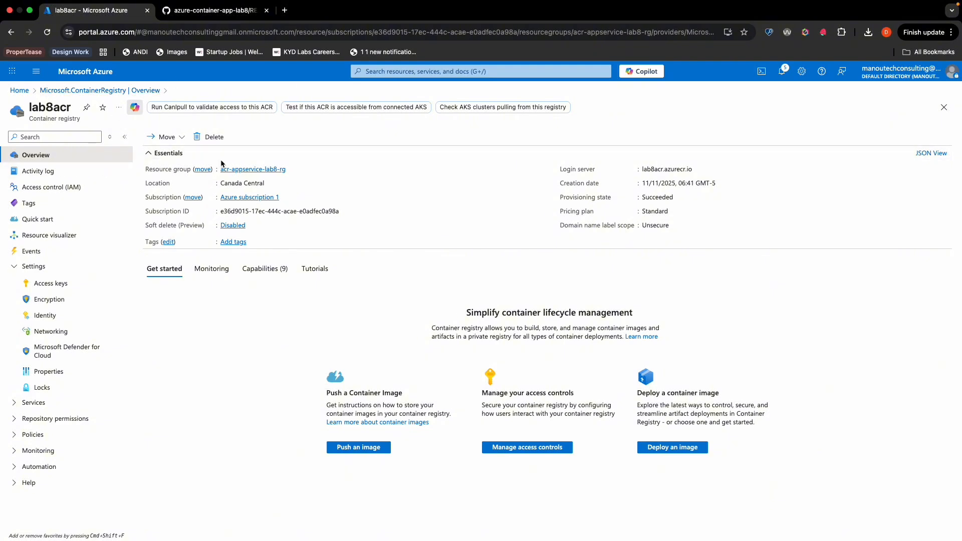
Go to the Virtual machines service and start creating a single virtual machine.
{"action": "left_click", "coordinate": [418, 72]}
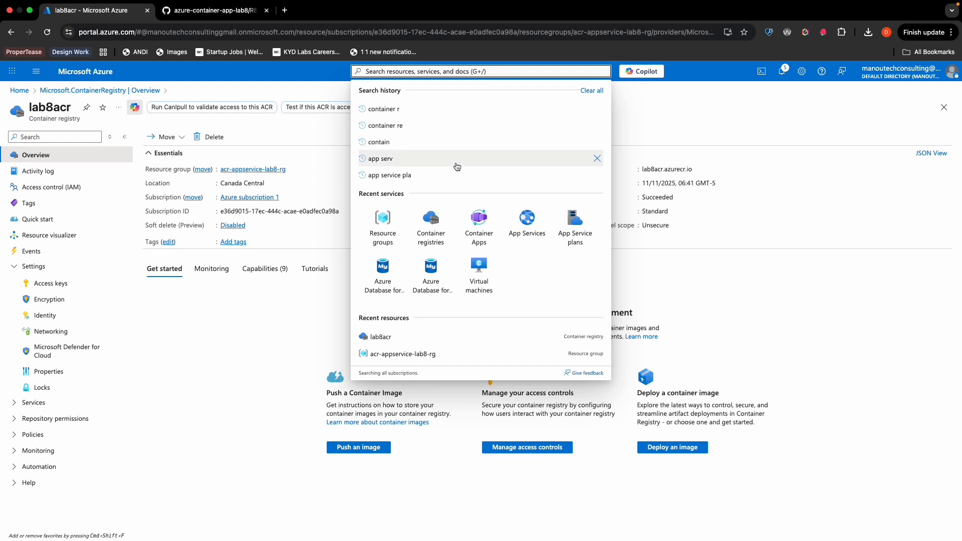
{"action": "left_click", "coordinate": [479, 274]}
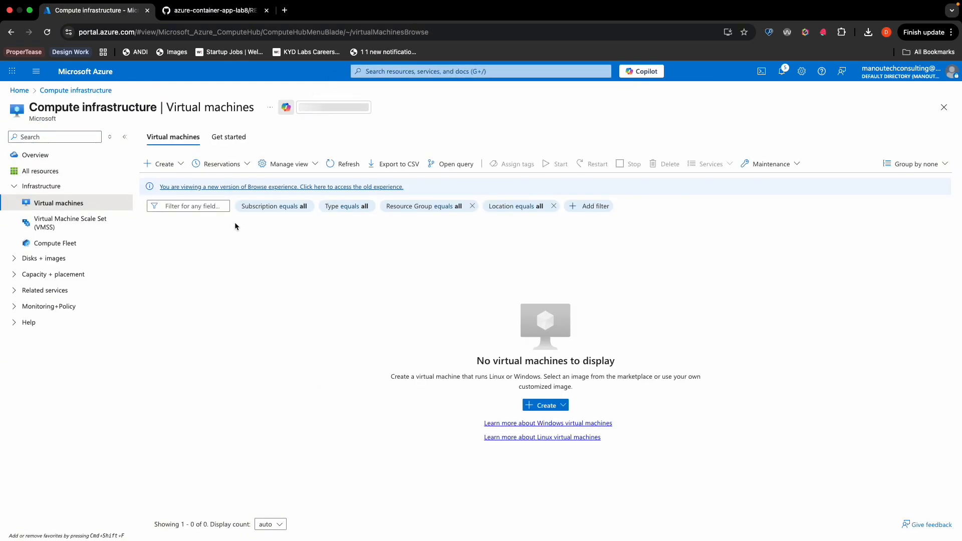
{"action": "left_click", "coordinate": [550, 401]}
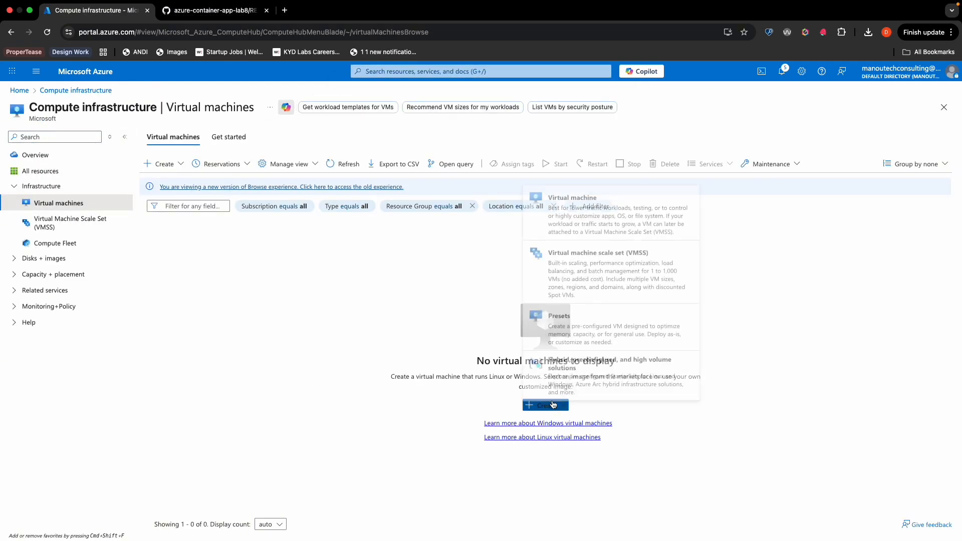
{"action": "left_click", "coordinate": [569, 212]}
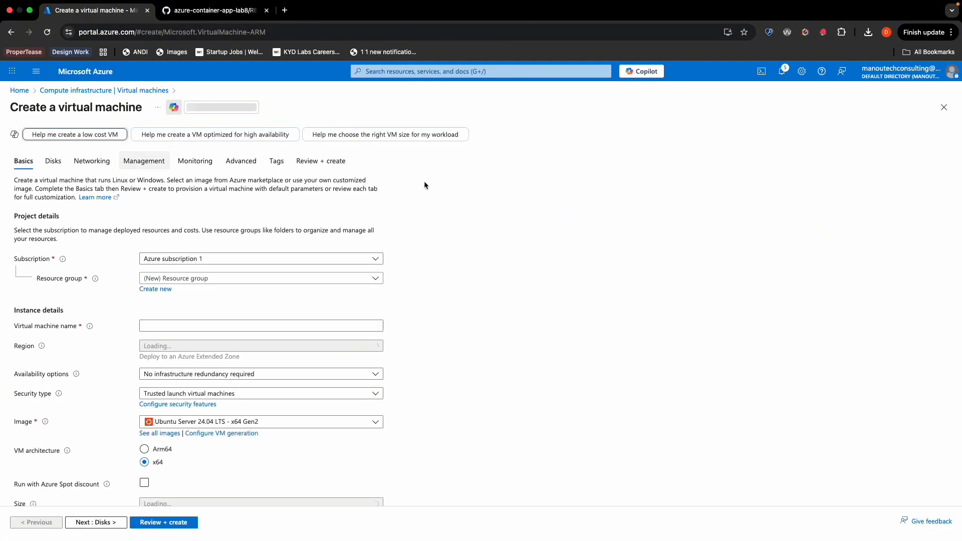
Assign the virtual machine to the resource group acr-appservice-lab8-rg and name it lab8-build-vm.
{"action": "left_click", "coordinate": [265, 279]}
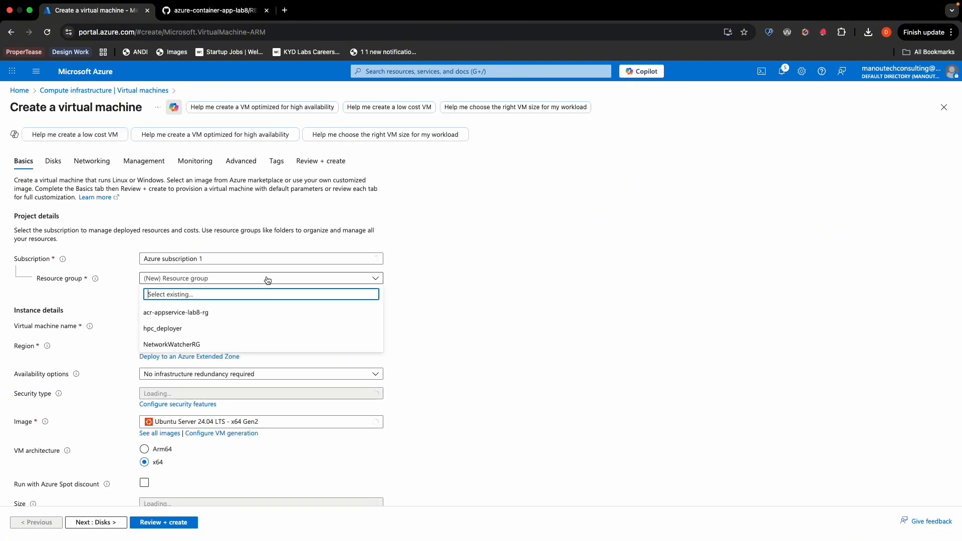
{"action": "left_click", "coordinate": [255, 315]}
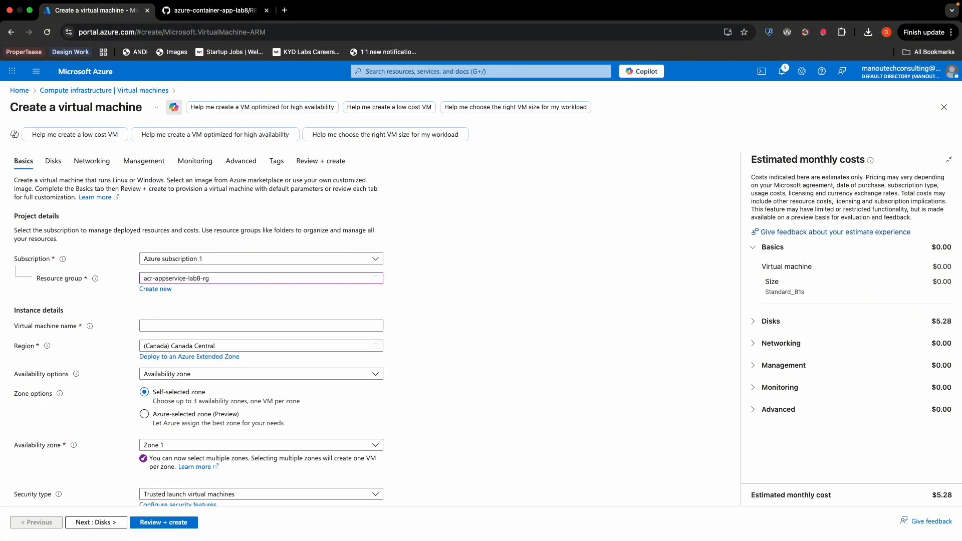
{"action": "left_click", "coordinate": [230, 325]}
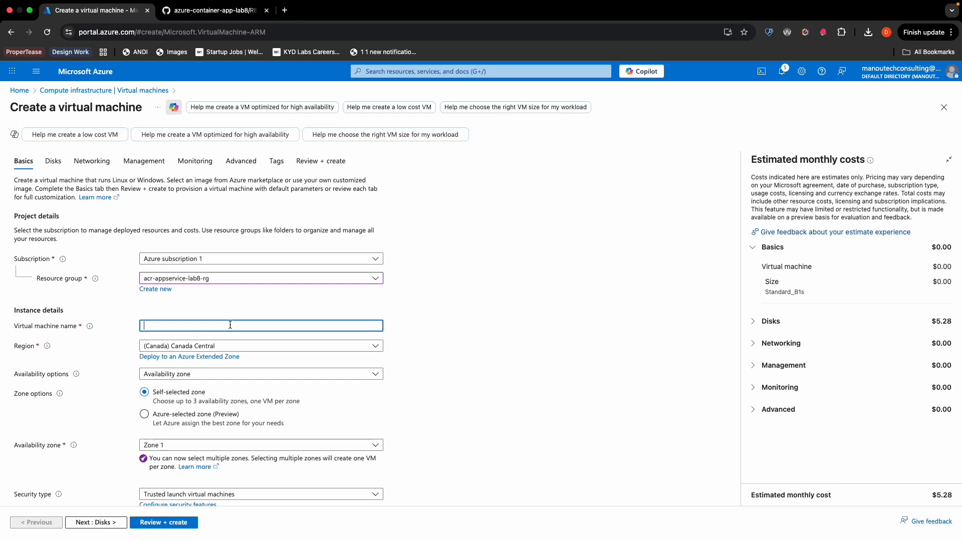
{"action": "type", "text": "lab8-"}
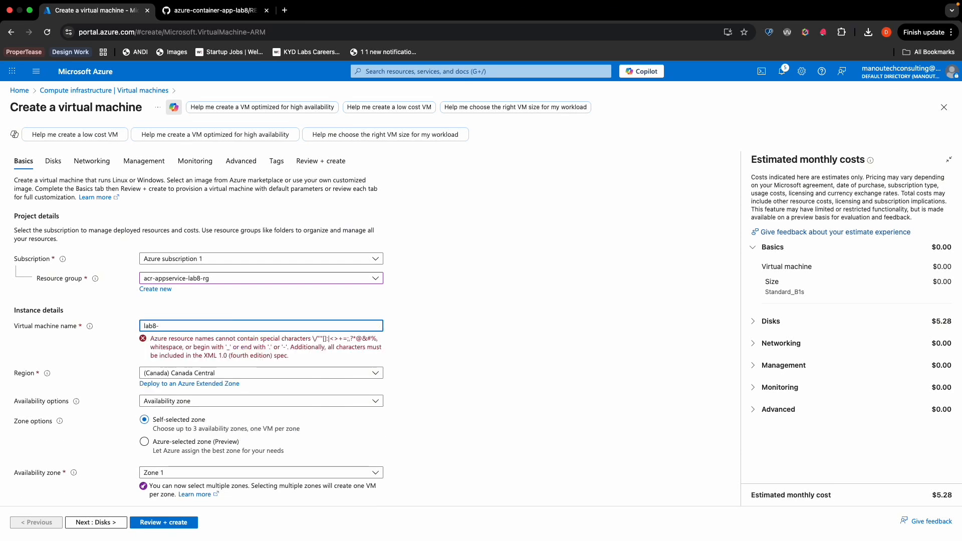
{"action": "type", "text": "build-vm"}
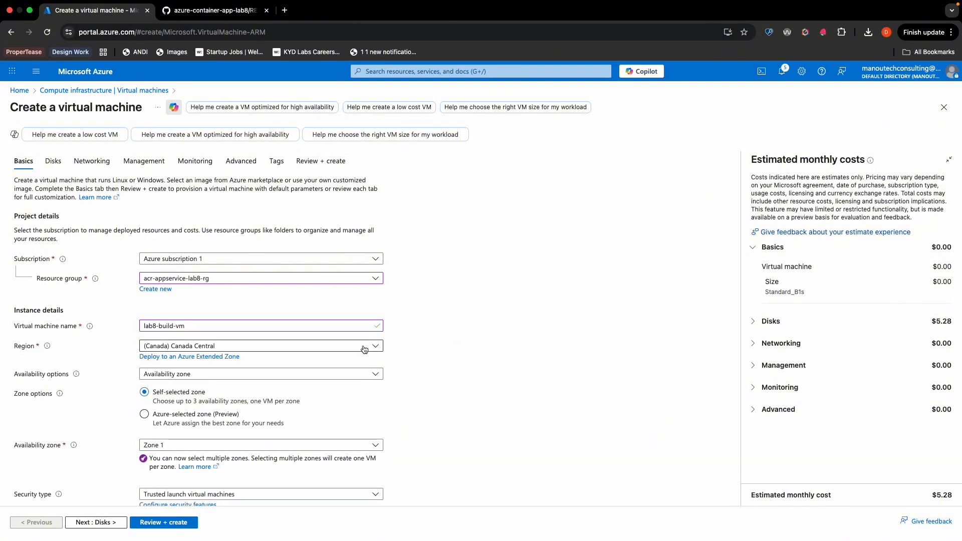
Set the virtual machine's public inbound ports to None and advance to the networking settings, keeping the disk defaults.
{"action": "scroll", "coordinate": [365, 349], "scroll_direction": "down", "scroll_amount": 3}
{"action": "scroll", "coordinate": [364, 349], "scroll_direction": "down", "scroll_amount": 1}
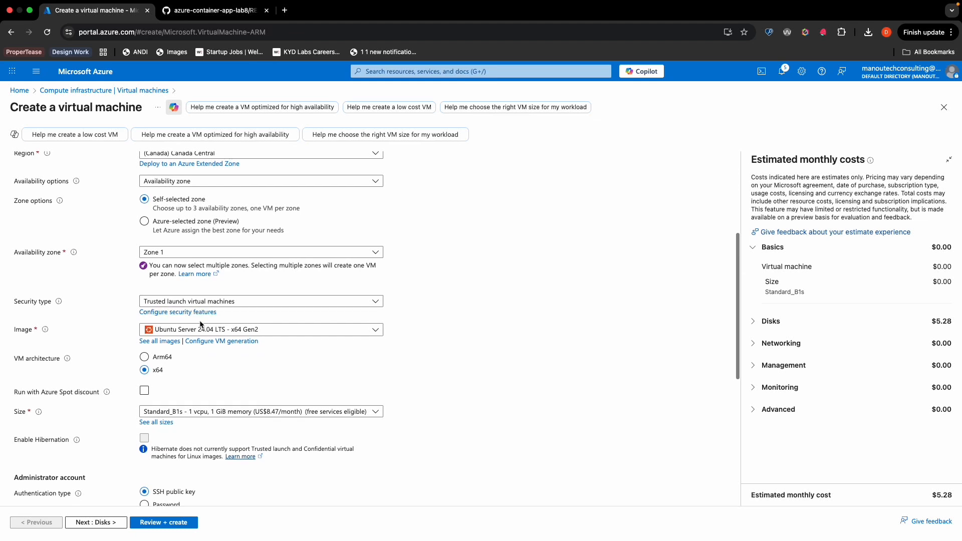
{"action": "scroll", "coordinate": [211, 346], "scroll_direction": "down", "scroll_amount": 2}
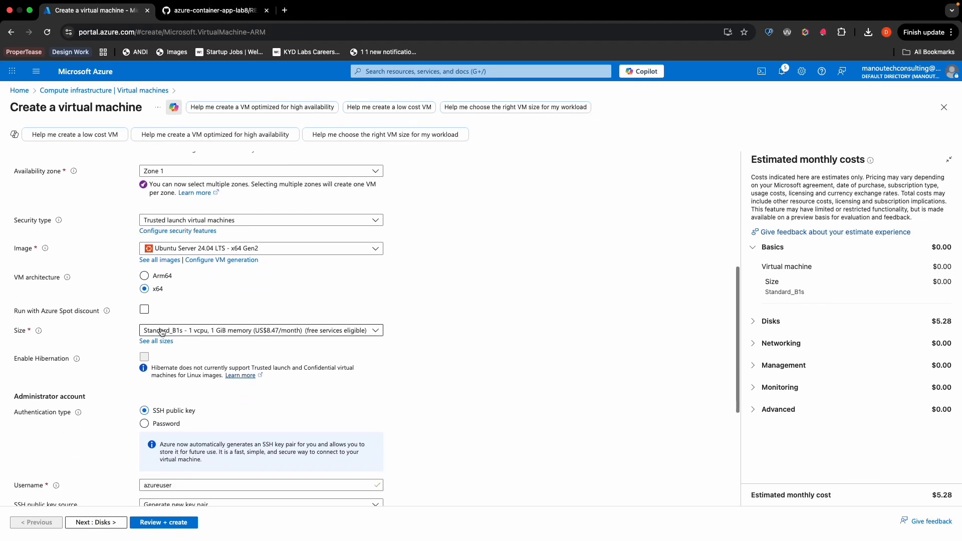
{"action": "scroll", "coordinate": [211, 339], "scroll_direction": "down", "scroll_amount": 4}
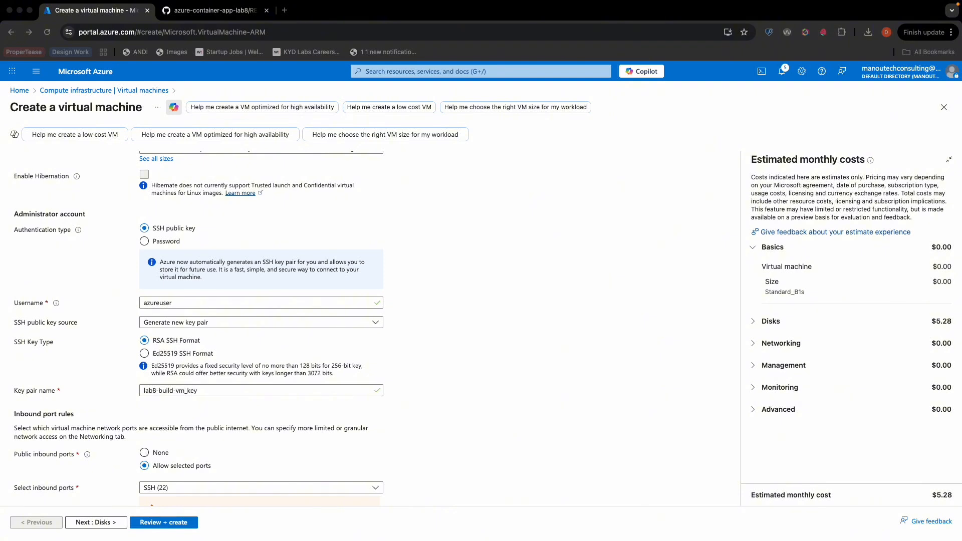
{"action": "left_click", "coordinate": [457, 262]}
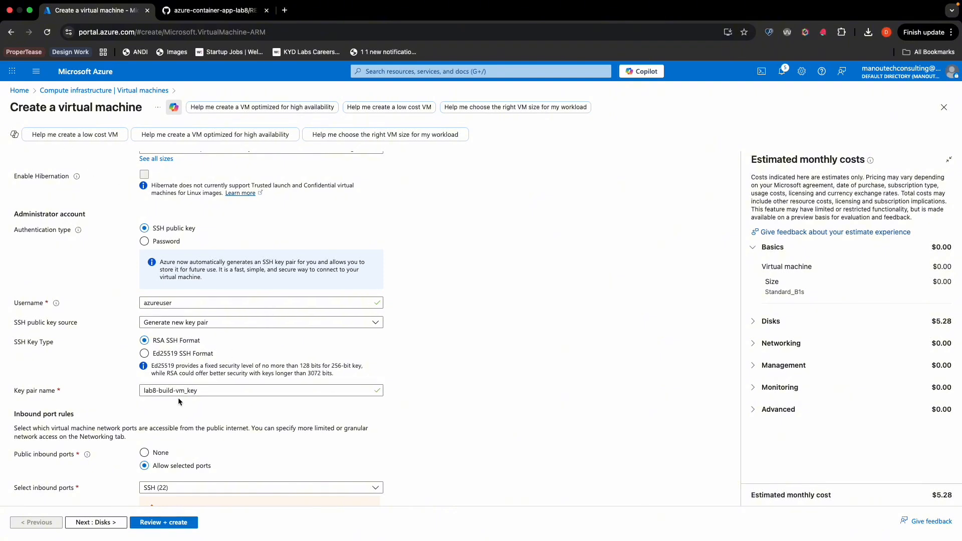
{"action": "scroll", "coordinate": [182, 405], "scroll_direction": "down", "scroll_amount": 1}
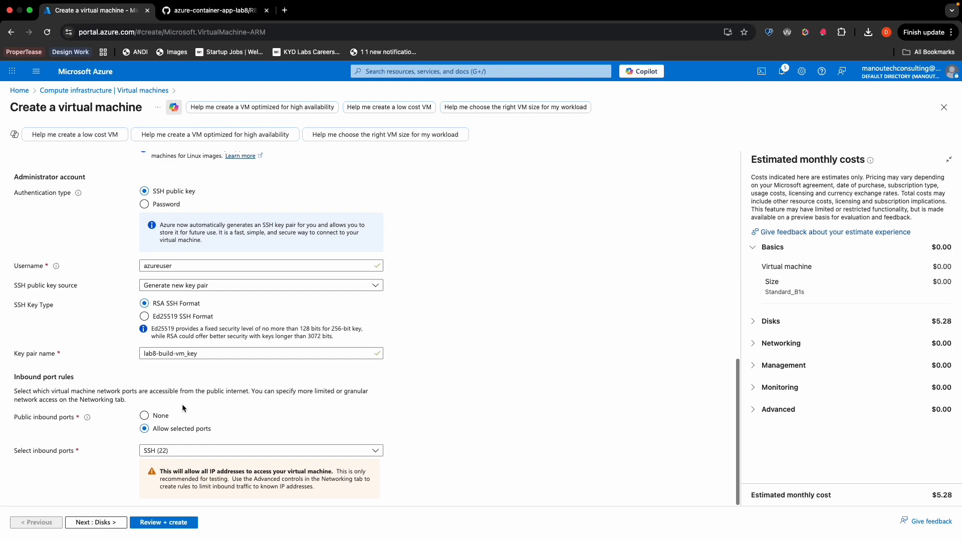
{"action": "left_click", "coordinate": [145, 416]}
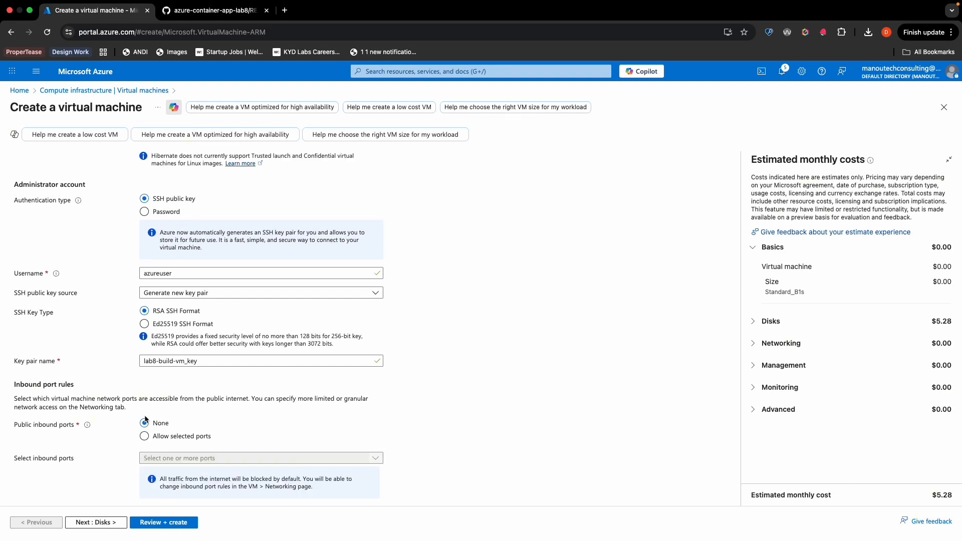
{"action": "left_click", "coordinate": [112, 524]}
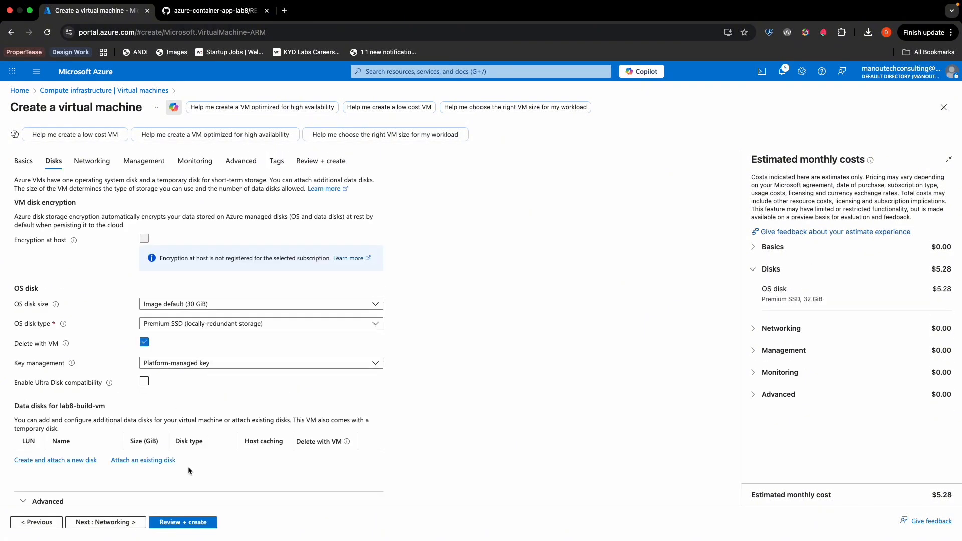
{"action": "left_click", "coordinate": [107, 523]}
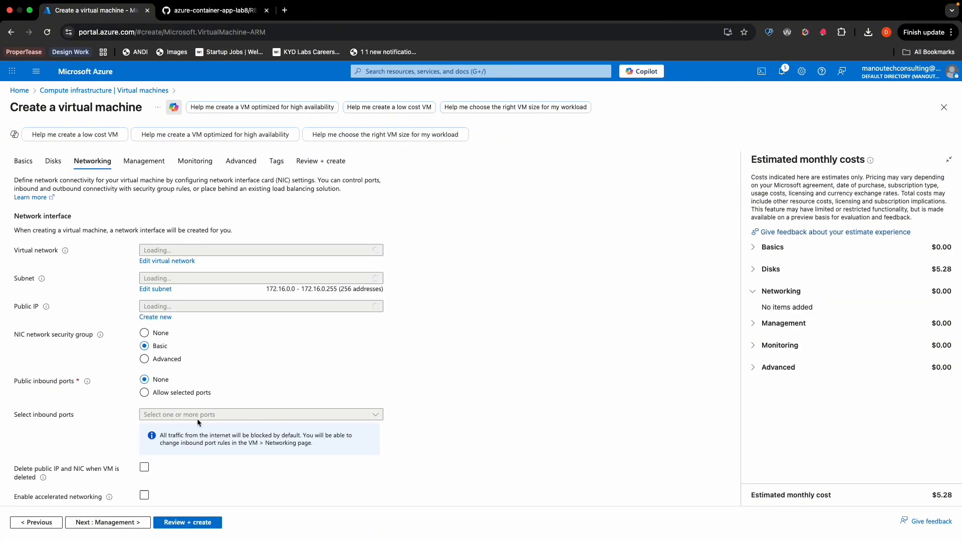
Review and create the virtual machine with the remaining default settings, downloading its newly generated private key.
{"action": "left_click", "coordinate": [173, 525]}
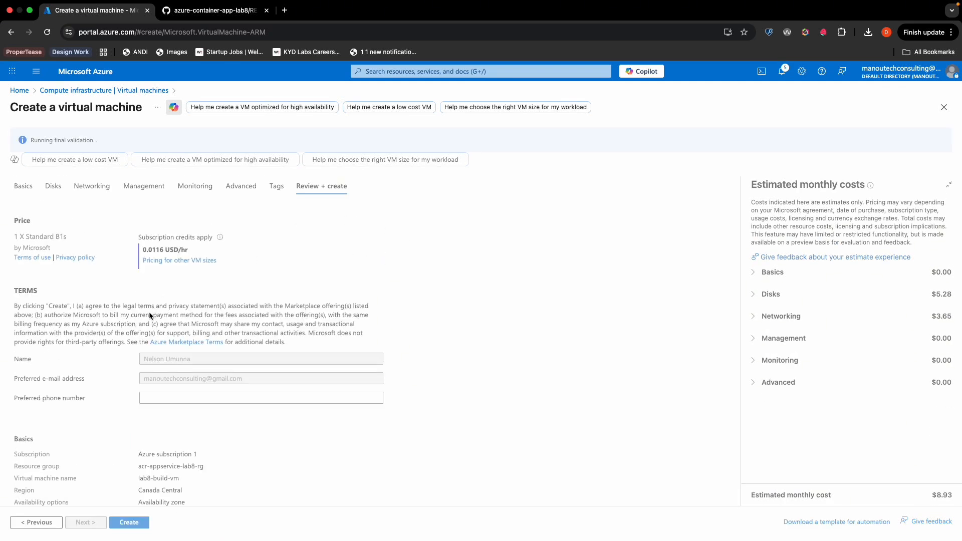
{"action": "scroll", "coordinate": [184, 301], "scroll_direction": "down", "scroll_amount": 10}
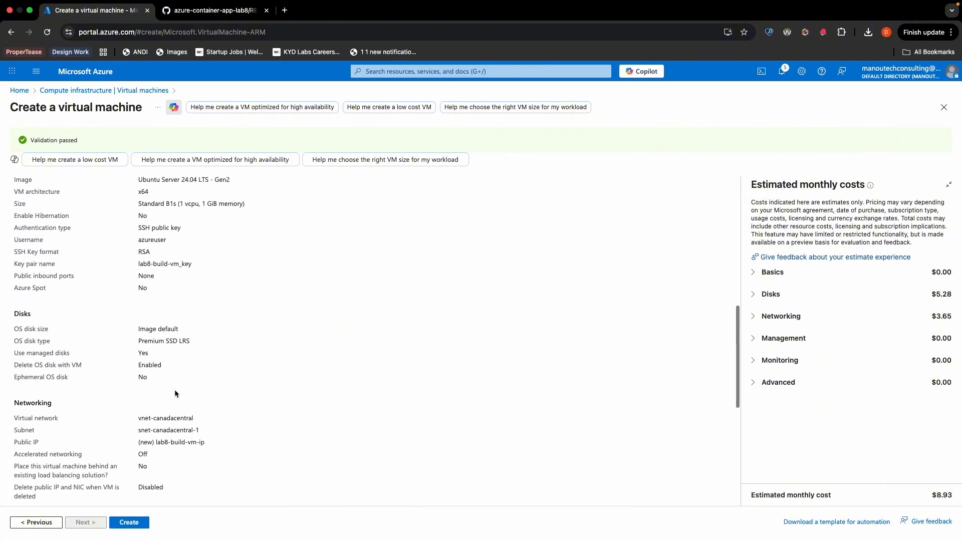
{"action": "left_click", "coordinate": [134, 526]}
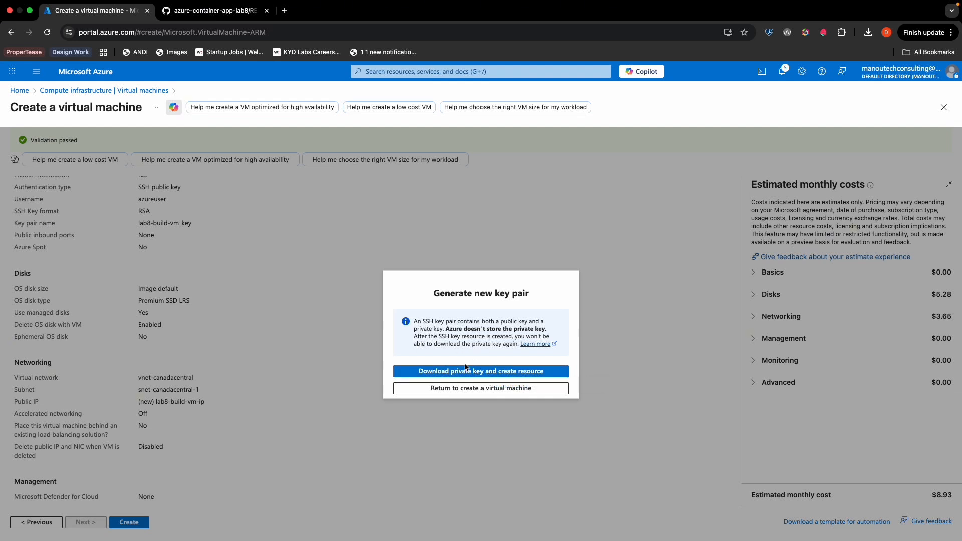
{"action": "left_click", "coordinate": [466, 369]}
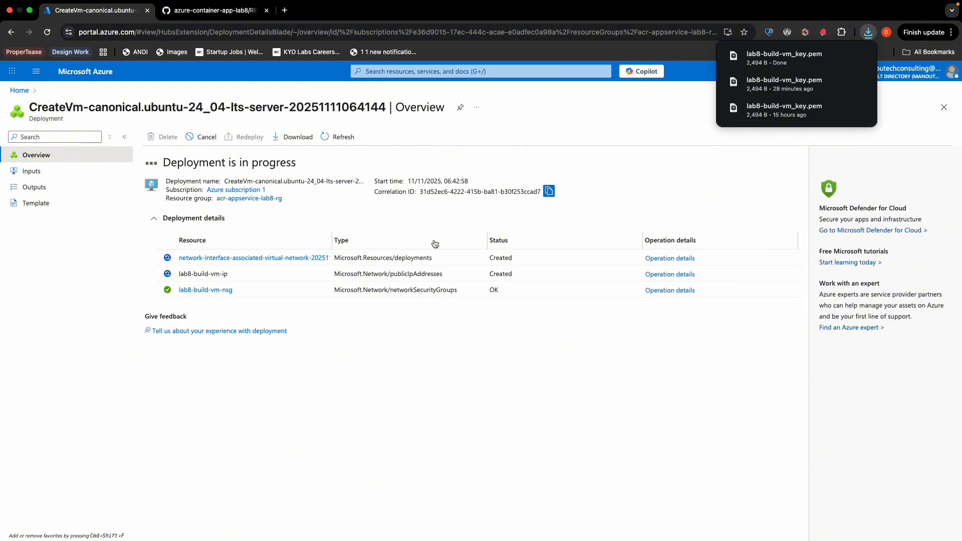
Examine the architecture diagram azure-container-app-lab8.png in the GitHub repository, following the image's path from the Azure VM to the container registry.
{"action": "left_click", "coordinate": [215, 10]}
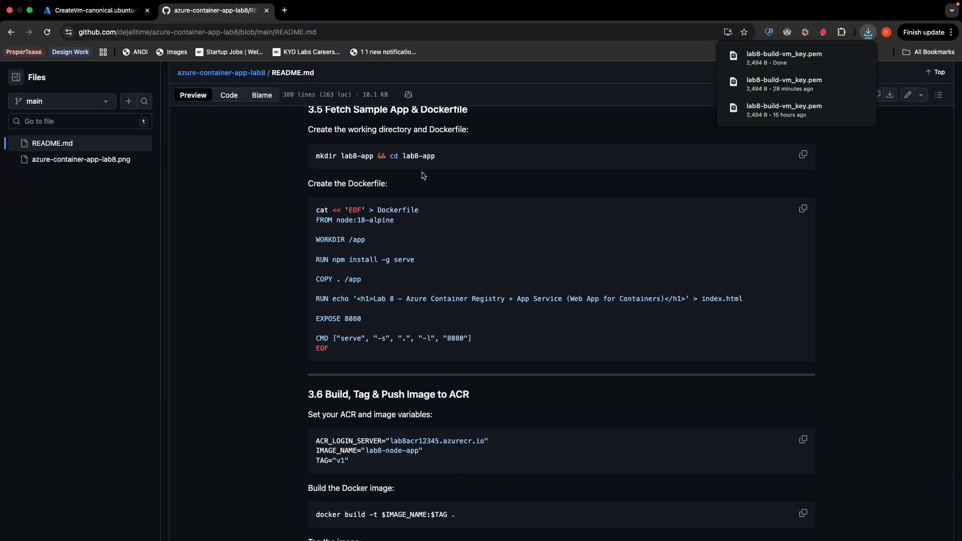
{"action": "left_click", "coordinate": [93, 160]}
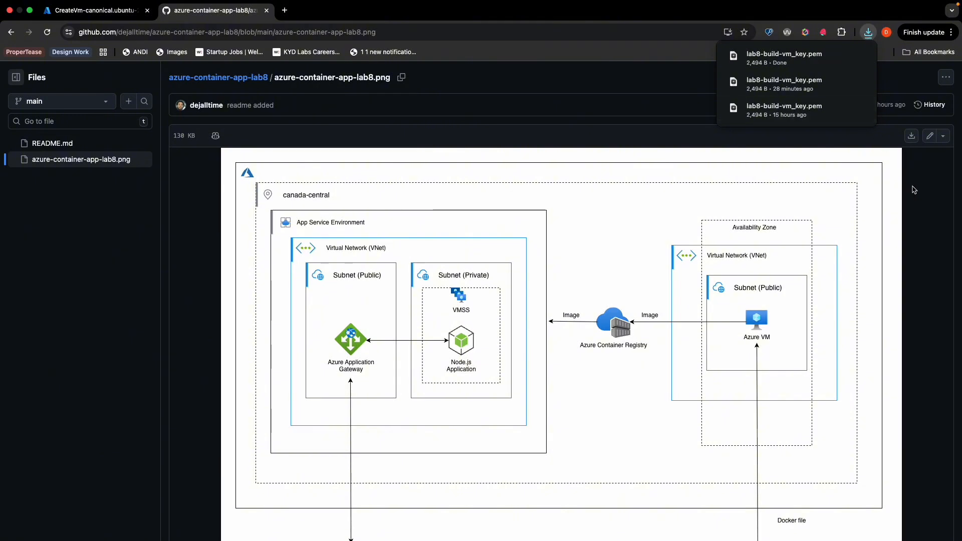
{"action": "scroll", "coordinate": [662, 289], "scroll_direction": "down", "scroll_amount": 3}
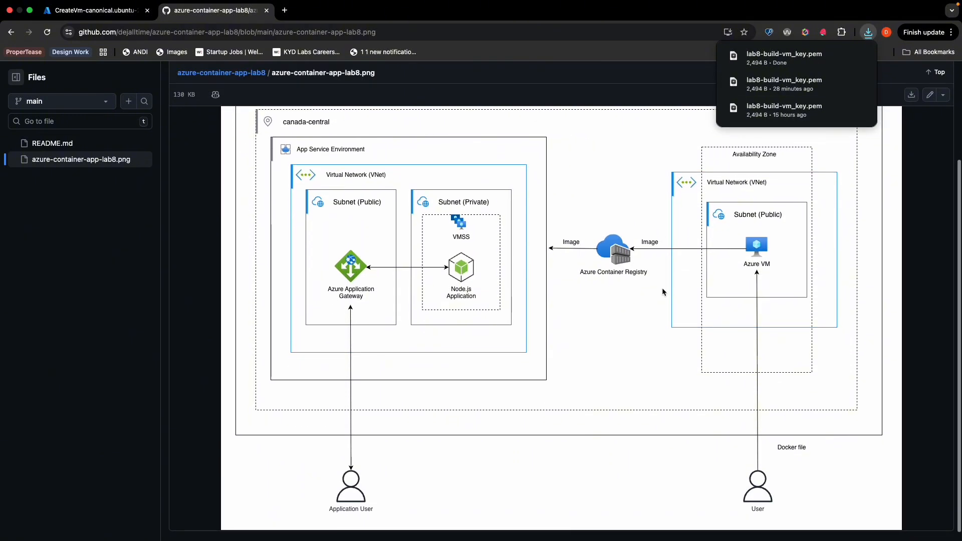
{"action": "scroll", "coordinate": [660, 286], "scroll_direction": "up", "scroll_amount": 3}
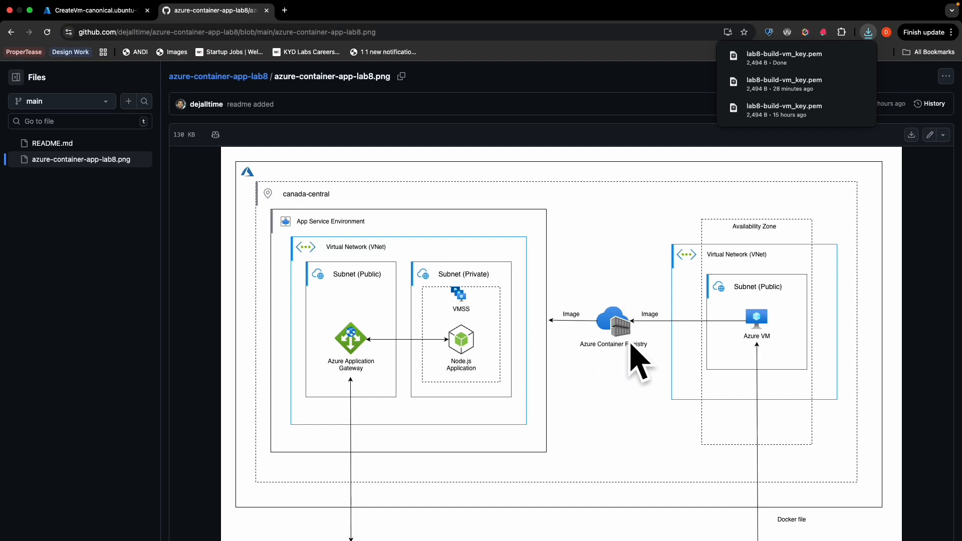
{"action": "scroll", "coordinate": [615, 335], "scroll_direction": "down", "scroll_amount": 3}
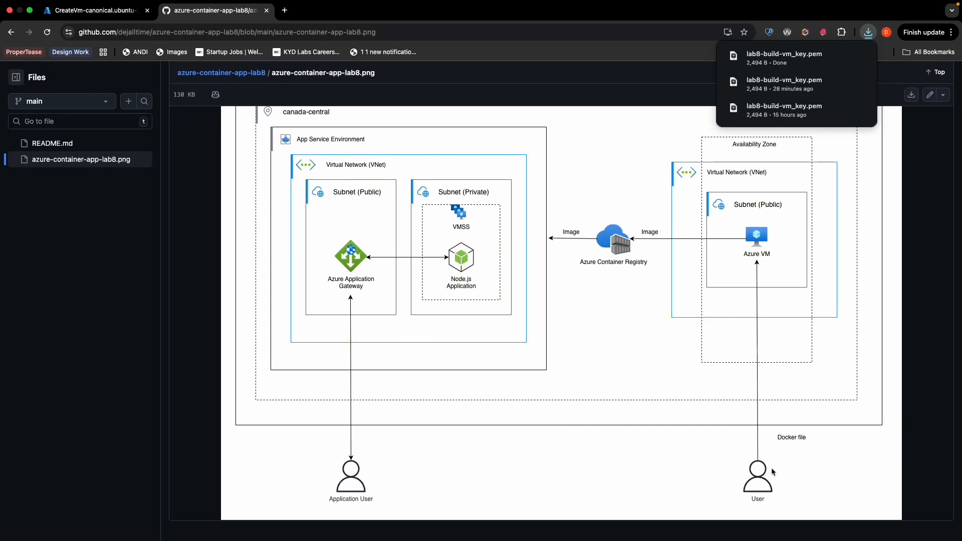
{"action": "scroll", "coordinate": [755, 268], "scroll_direction": "up", "scroll_amount": 1}
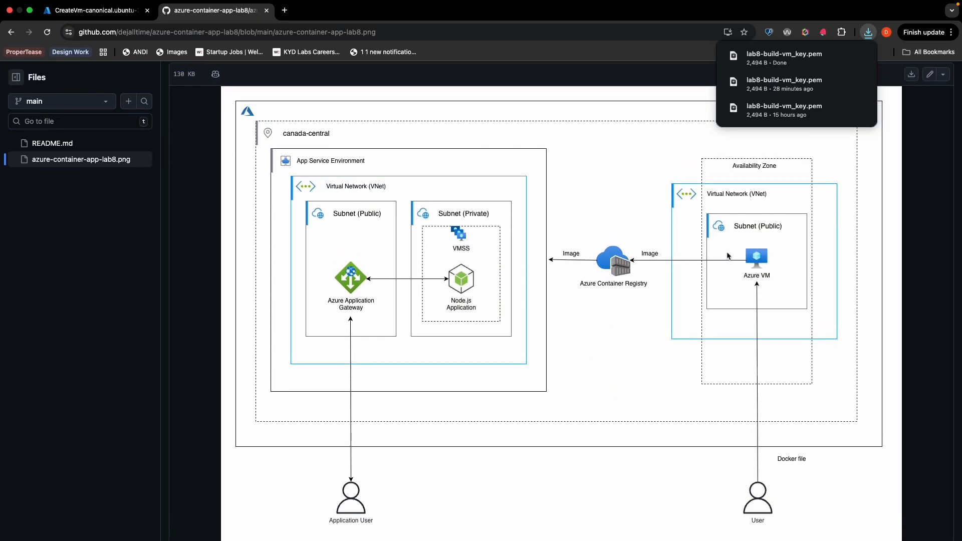
{"action": "scroll", "coordinate": [755, 265], "scroll_direction": "down", "scroll_amount": 1}
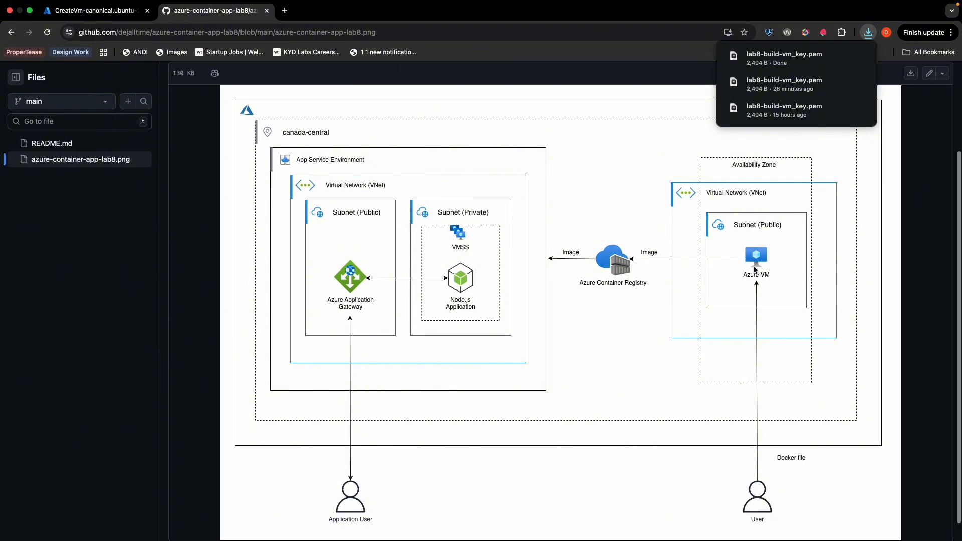
{"action": "scroll", "coordinate": [729, 274], "scroll_direction": "up", "scroll_amount": 1}
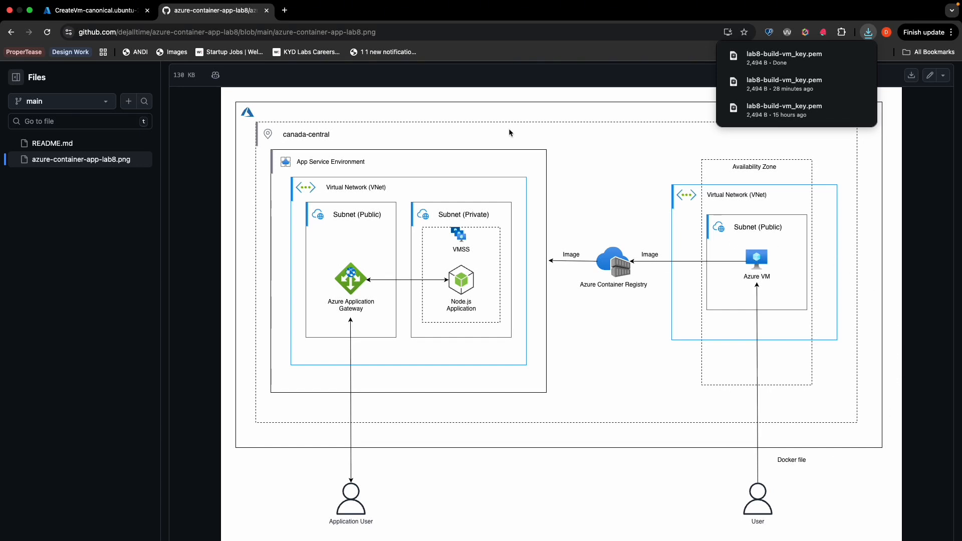
Return to the Azure portal, open the deployed lab8-build-vm resource and go to its Bastion connection page.
{"action": "left_click", "coordinate": [111, 12]}
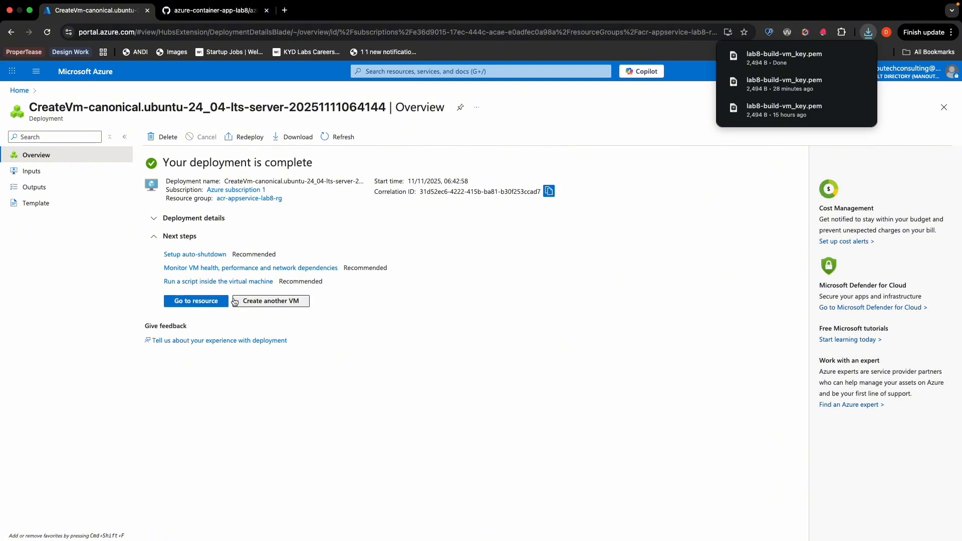
{"action": "left_click", "coordinate": [196, 303]}
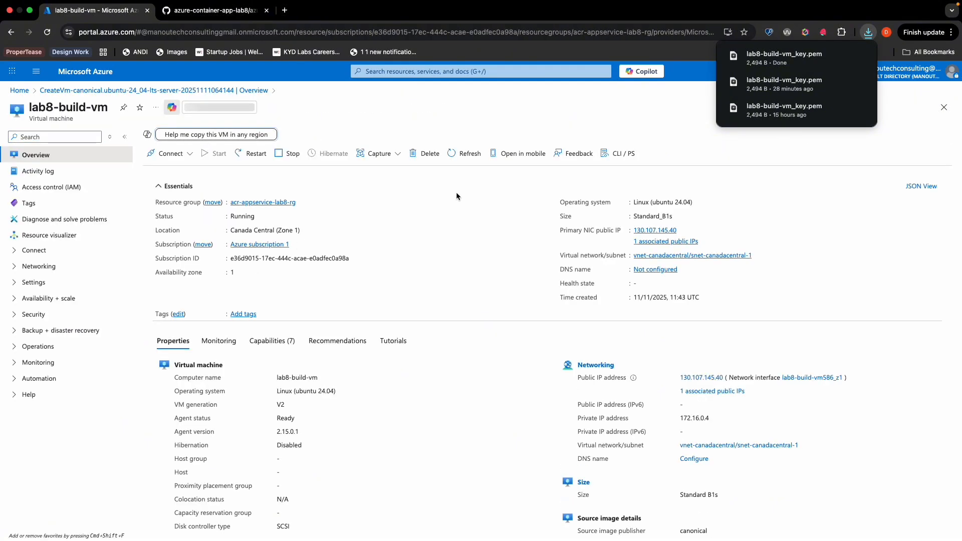
{"action": "left_click", "coordinate": [171, 153]}
{"action": "left_click", "coordinate": [183, 189]}
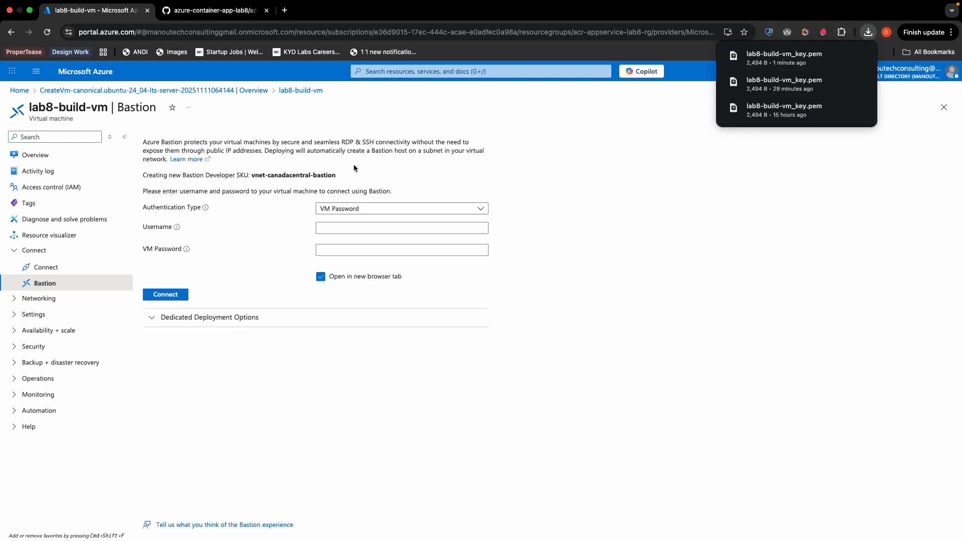
Set Bastion authentication to SSH Private Key from Local File with username azureuser and the key file lab8-build-vm_key.pem.
{"action": "left_click", "coordinate": [393, 210]}
{"action": "left_click", "coordinate": [364, 254]}
{"action": "left_click", "coordinate": [400, 228]}
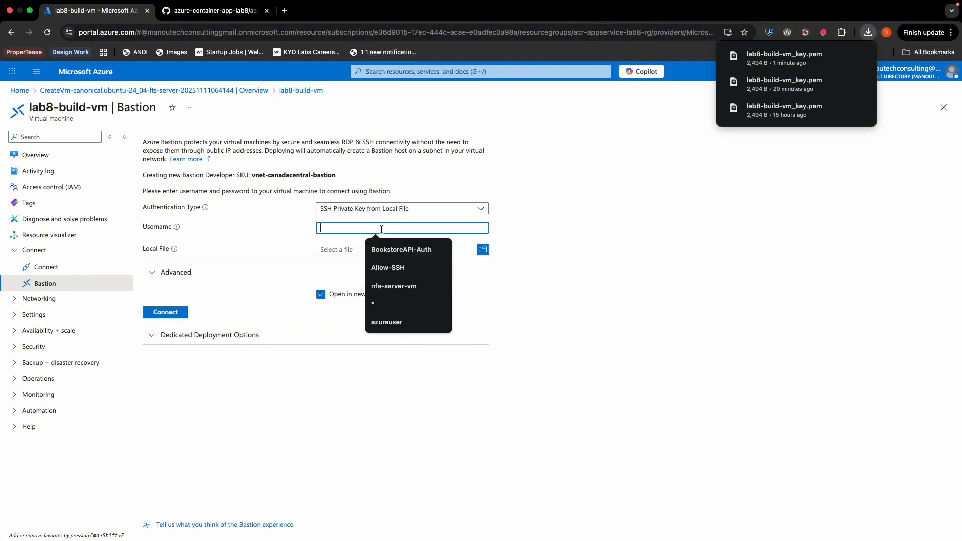
{"action": "left_click", "coordinate": [396, 322]}
{"action": "left_click", "coordinate": [430, 250]}
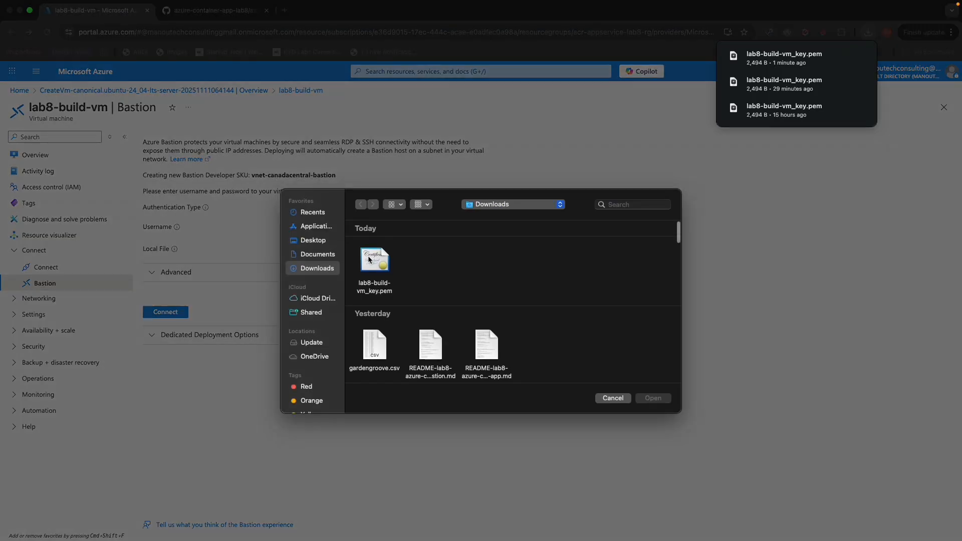
{"action": "left_click", "coordinate": [372, 261]}
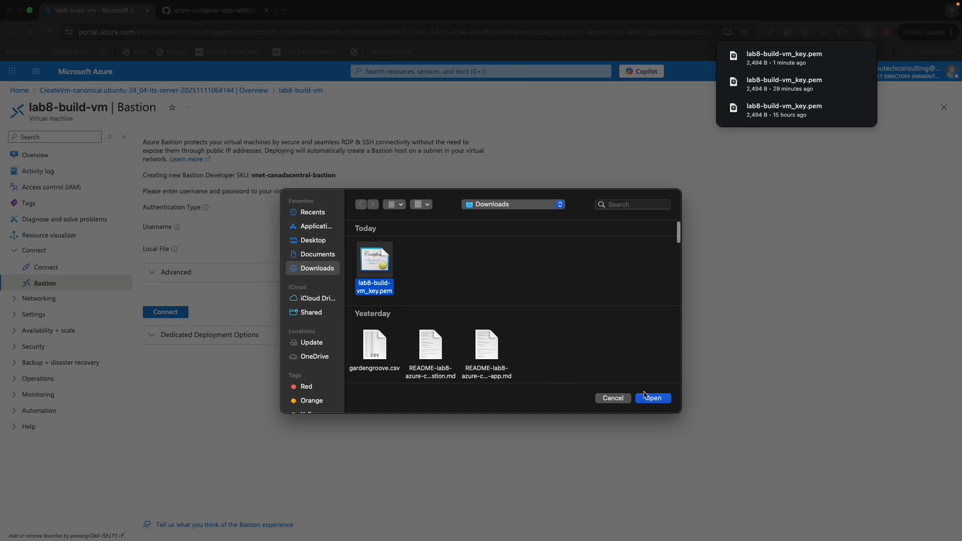
{"action": "left_click", "coordinate": [652, 398]}
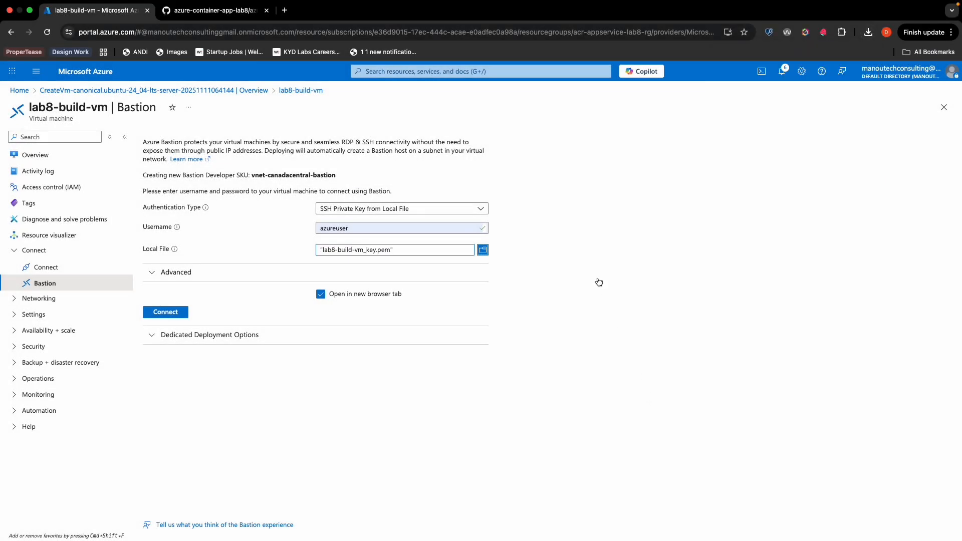
Connect to the virtual machine through Bastion and clear the terminal.
{"action": "left_click", "coordinate": [167, 312]}
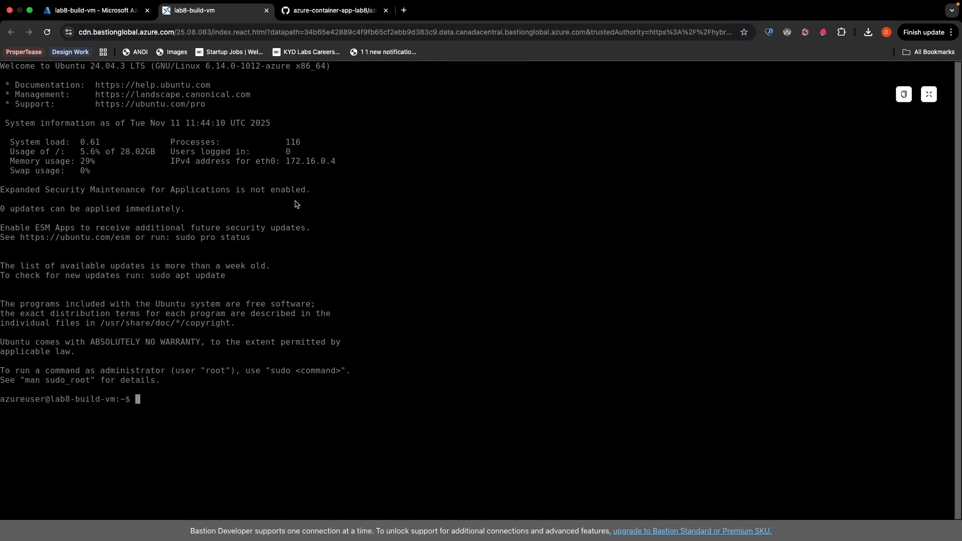
{"action": "type", "text": "clear"}
{"action": "key", "text": "Return"}
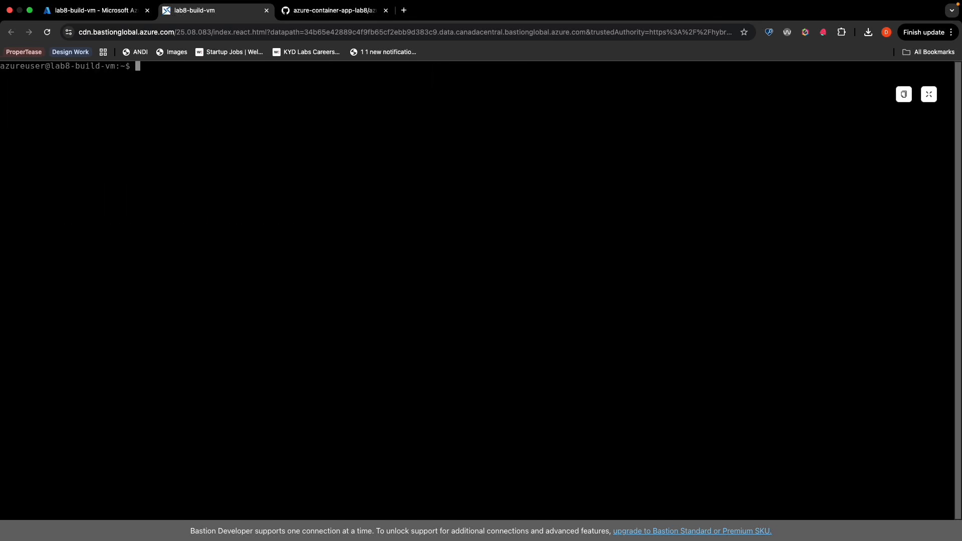
Open README.md in the GitHub repository and expand section 3, Build & Push a Docker Image to ACR, to its Docker installation commands.
{"action": "left_click", "coordinate": [319, 15]}
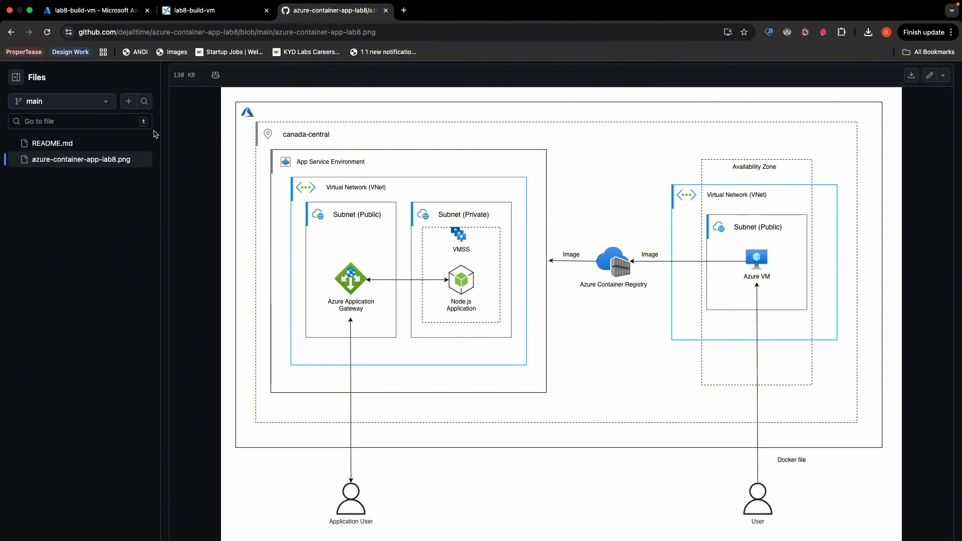
{"action": "left_click", "coordinate": [82, 146]}
{"action": "scroll", "coordinate": [449, 249], "scroll_direction": "down", "scroll_amount": 10}
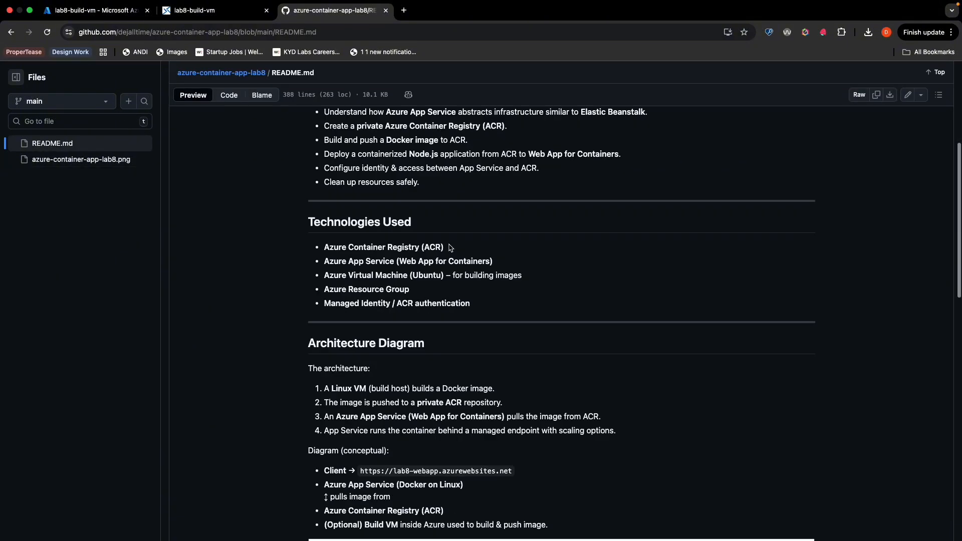
{"action": "scroll", "coordinate": [449, 249], "scroll_direction": "down", "scroll_amount": 8}
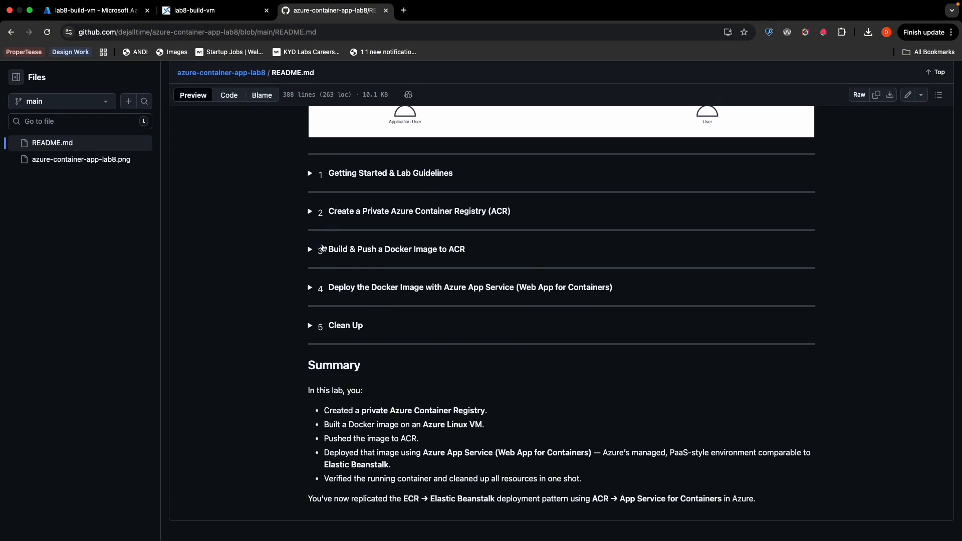
{"action": "left_click", "coordinate": [315, 250]}
{"action": "scroll", "coordinate": [331, 232], "scroll_direction": "down", "scroll_amount": 10}
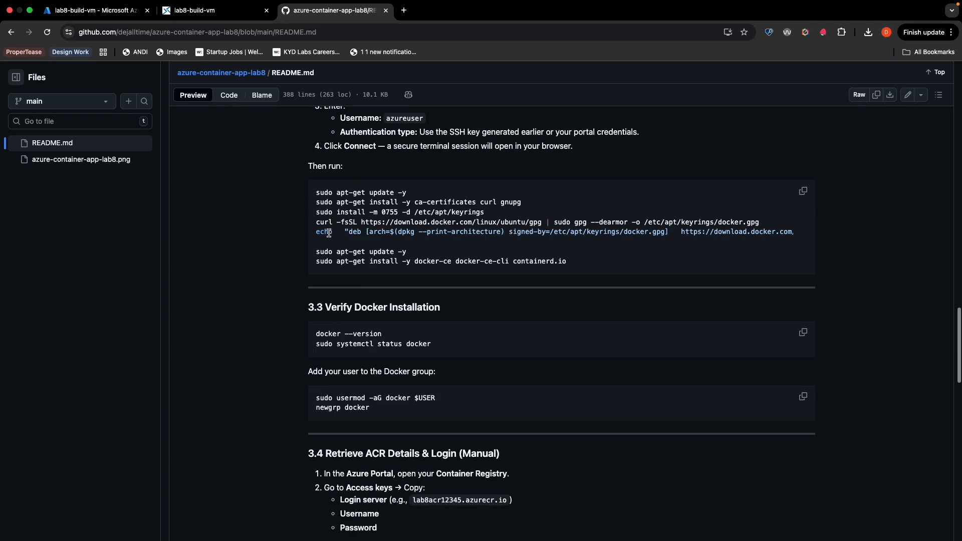
Copy sudo apt-get update -y from the README and run it in the lab8-build-vm terminal.
{"action": "left_click_drag", "start_coordinate": [315, 236], "coordinate": [447, 240]}
{"action": "key", "text": "super+c"}
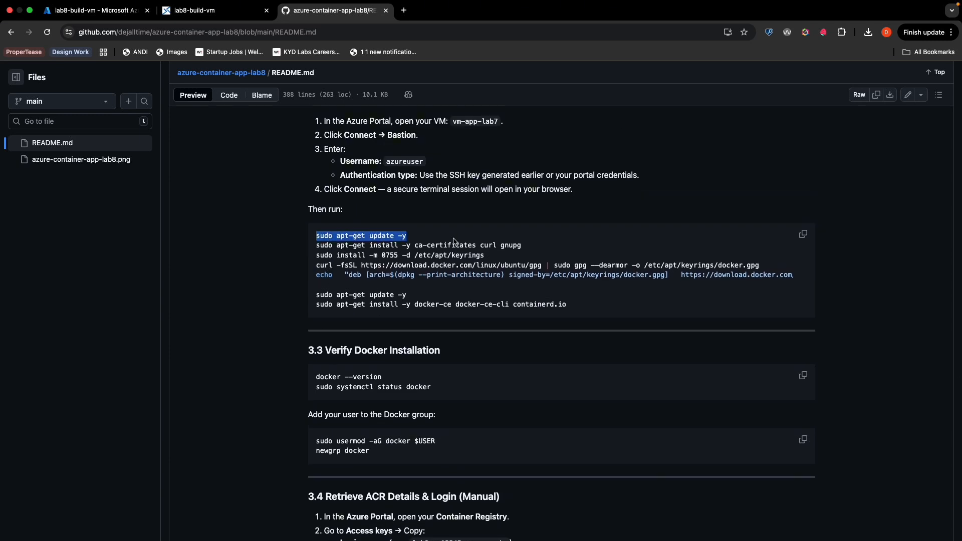
{"action": "left_click", "coordinate": [226, 14]}
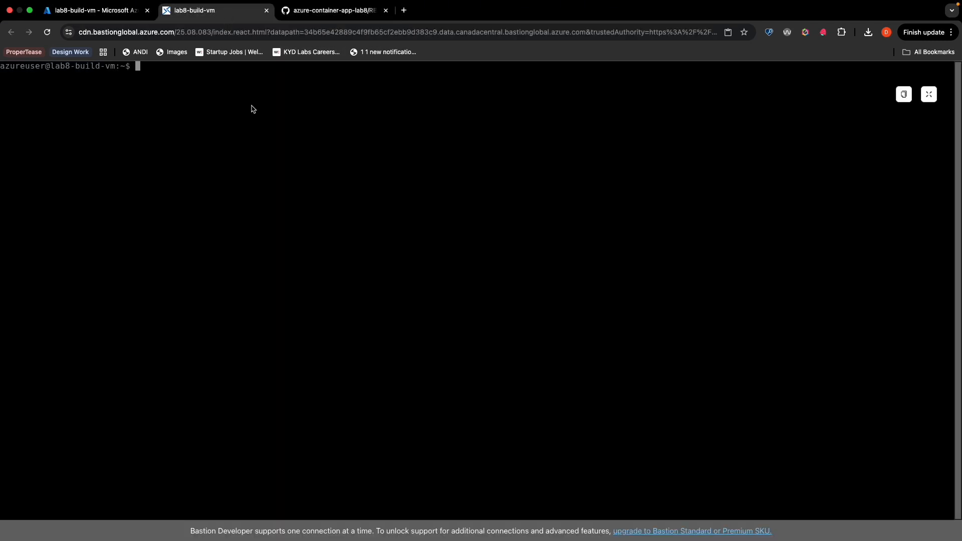
{"action": "key", "text": "super+v"}
{"action": "key", "text": "Return"}
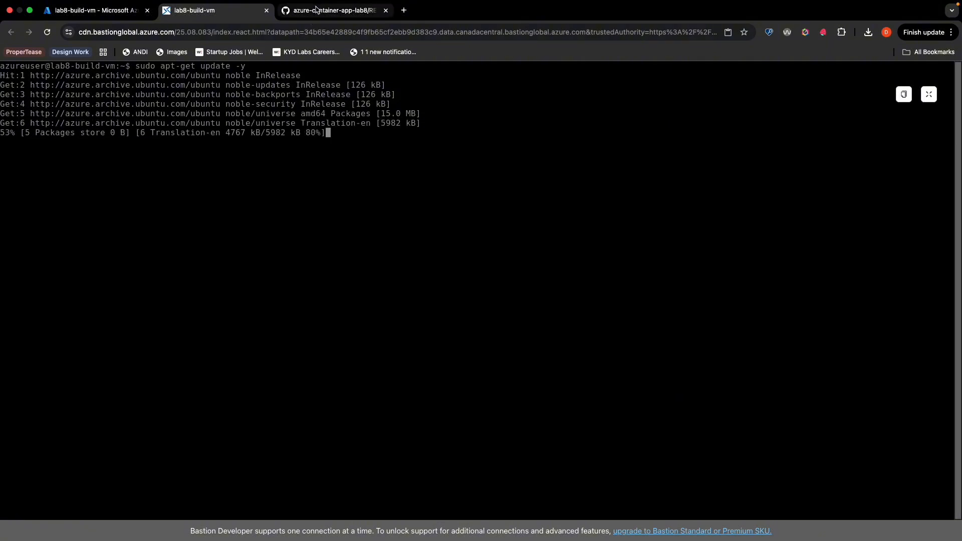
Copy sudo apt-get install -y ca-certificates curl gnupg from the README and run it in the virtual machine's terminal.
{"action": "left_click", "coordinate": [316, 10]}
{"action": "left_click", "coordinate": [401, 248]}
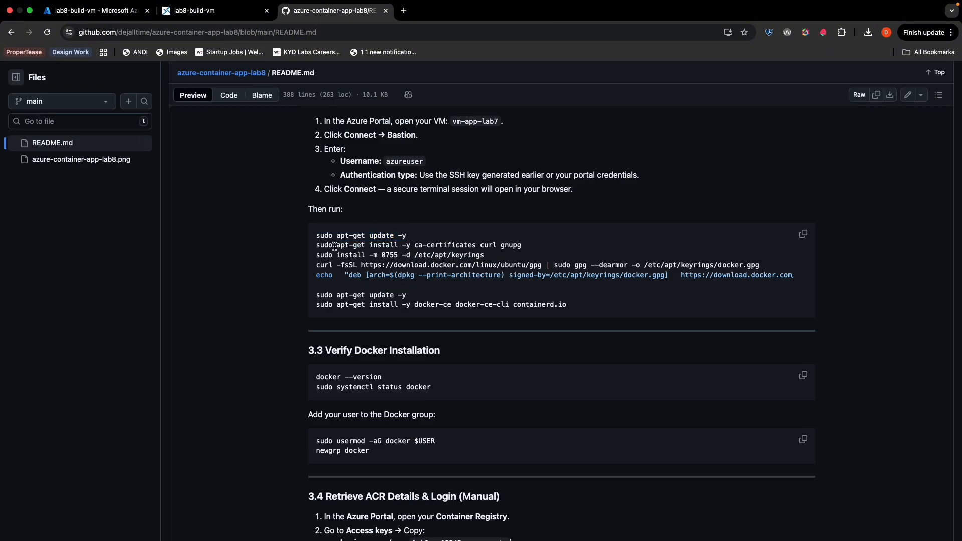
{"action": "left_click_drag", "start_coordinate": [316, 248], "coordinate": [526, 249]}
{"action": "key", "text": "super+c"}
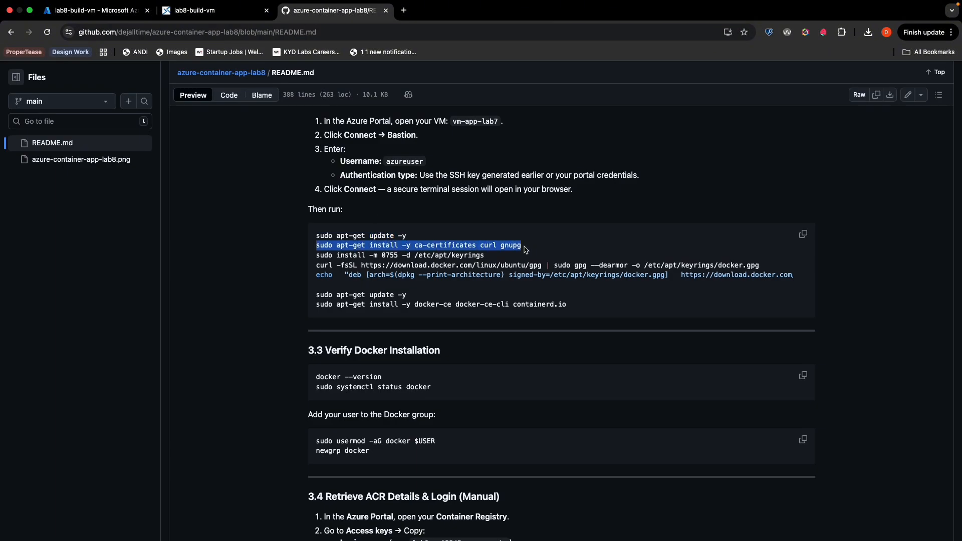
{"action": "left_click", "coordinate": [230, 17]}
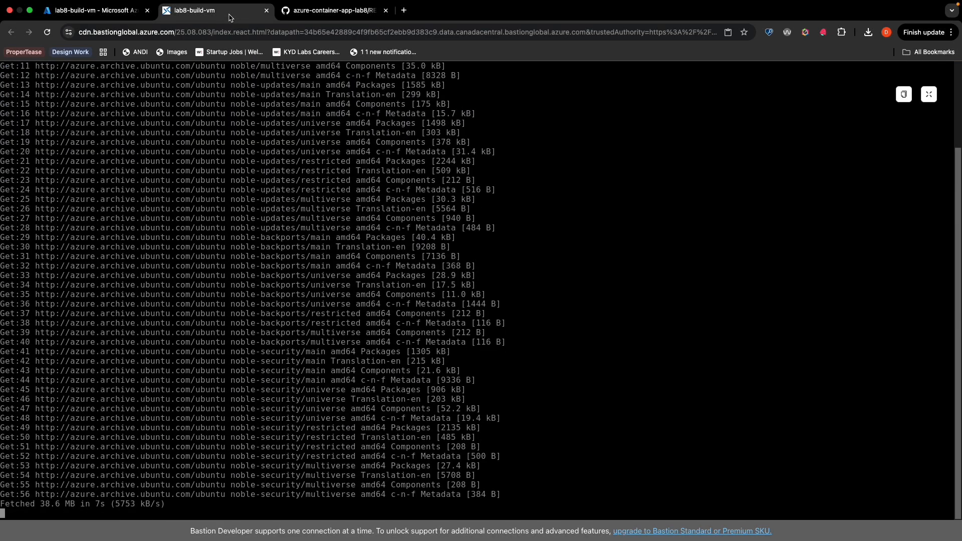
{"action": "left_click", "coordinate": [327, 14]}
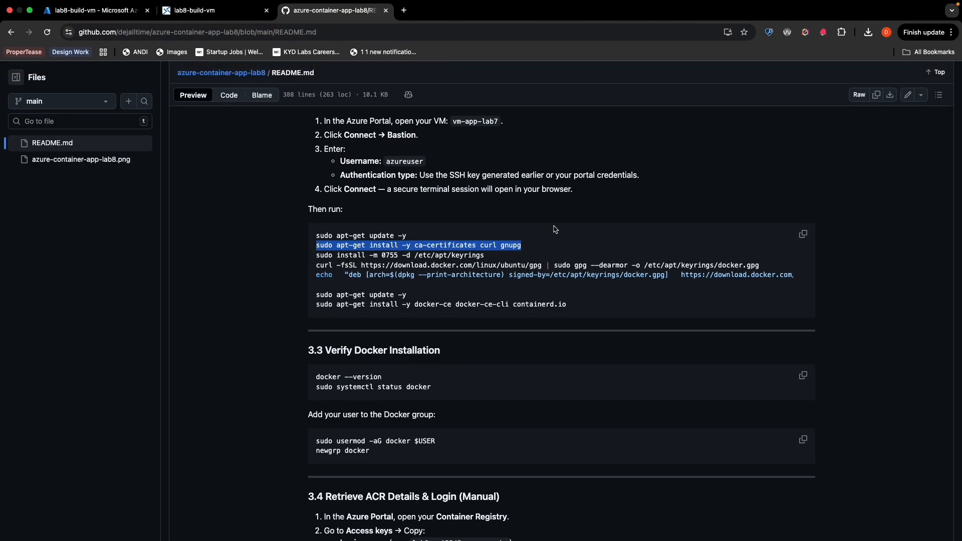
{"action": "left_click", "coordinate": [209, 14]}
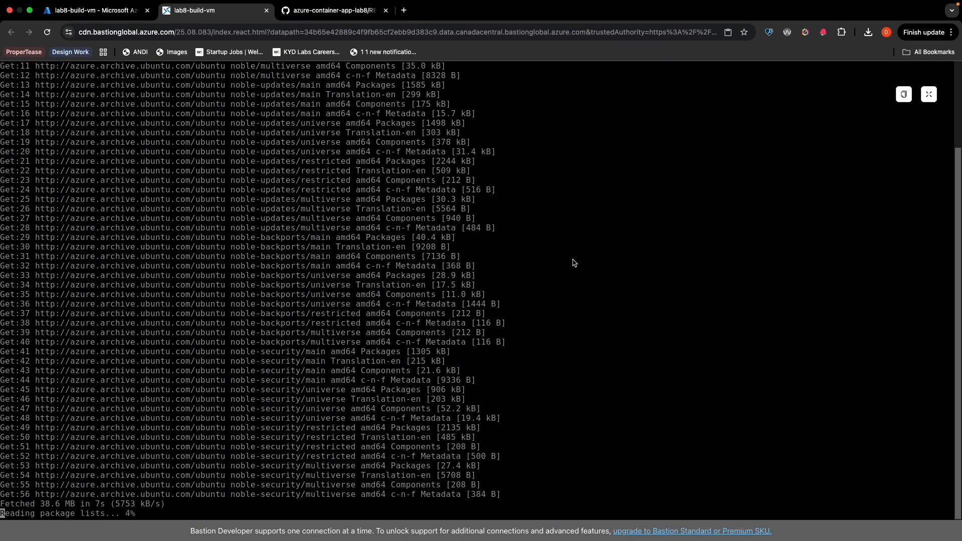
{"action": "key", "text": "super+v"}
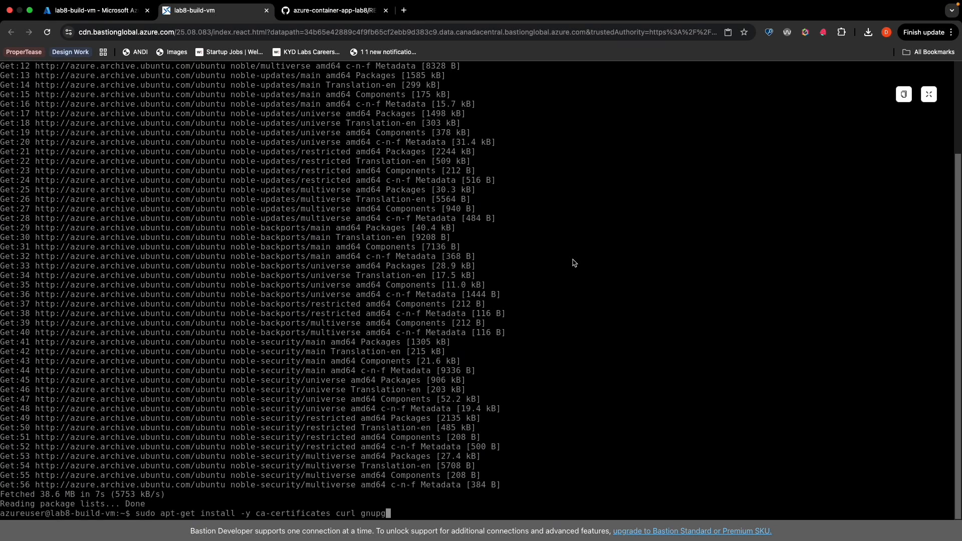
{"action": "key", "text": "Return"}
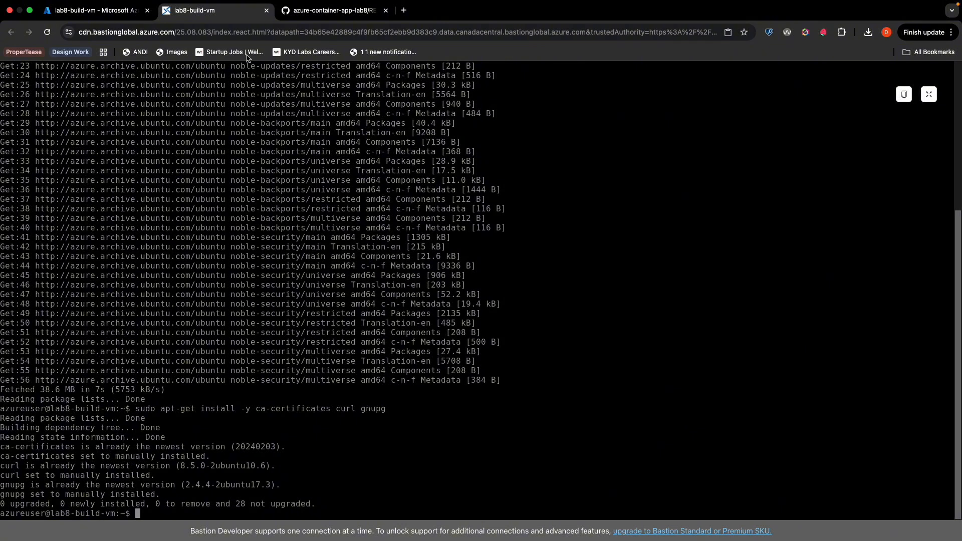
Copy sudo install -m 0755 -d /etc/apt/keyrings from the README and run it in the lab8-build-vm terminal.
{"action": "left_click", "coordinate": [325, 10]}
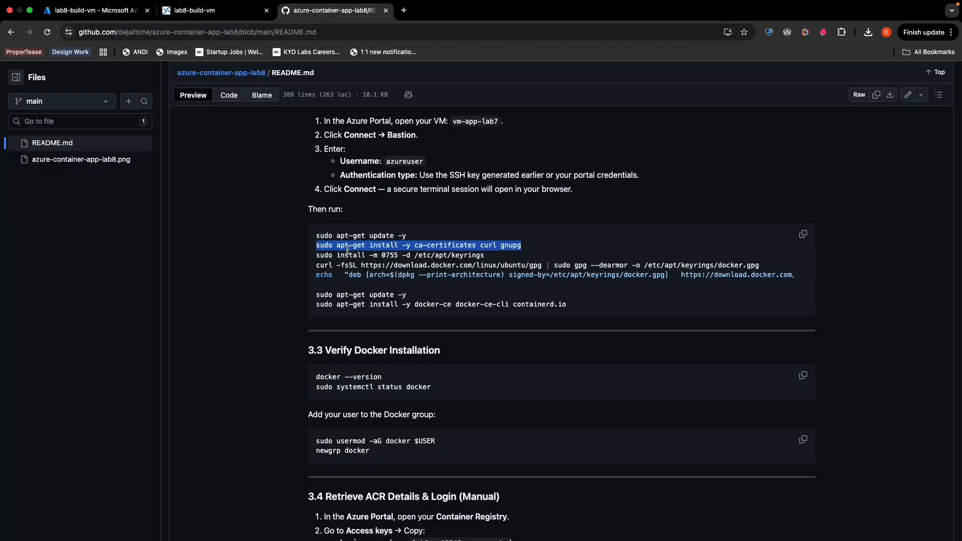
{"action": "left_click", "coordinate": [364, 257]}
{"action": "left_click_drag", "start_coordinate": [315, 254], "coordinate": [489, 256]}
{"action": "key", "text": "super+c"}
{"action": "left_click", "coordinate": [215, 10]}
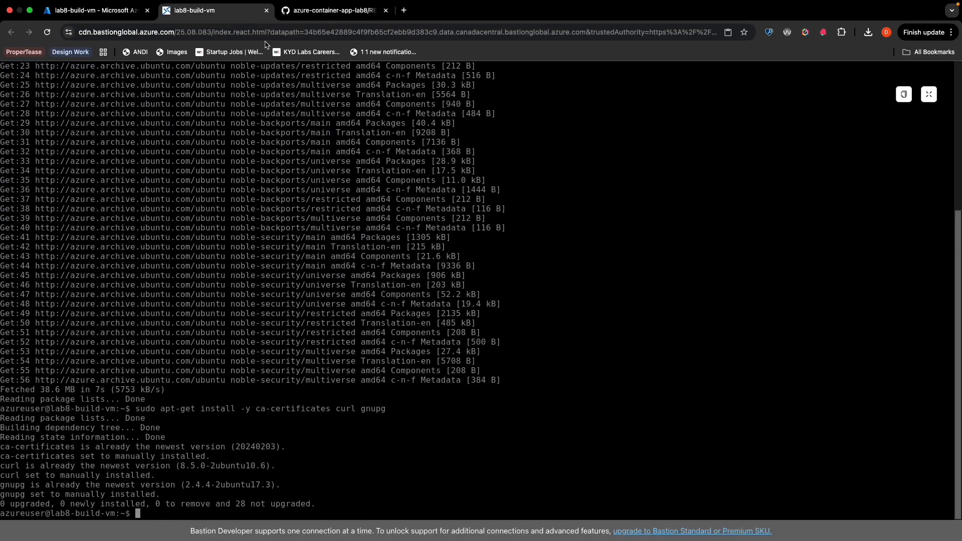
{"action": "key", "text": "super+v"}
{"action": "key", "text": "Return"}
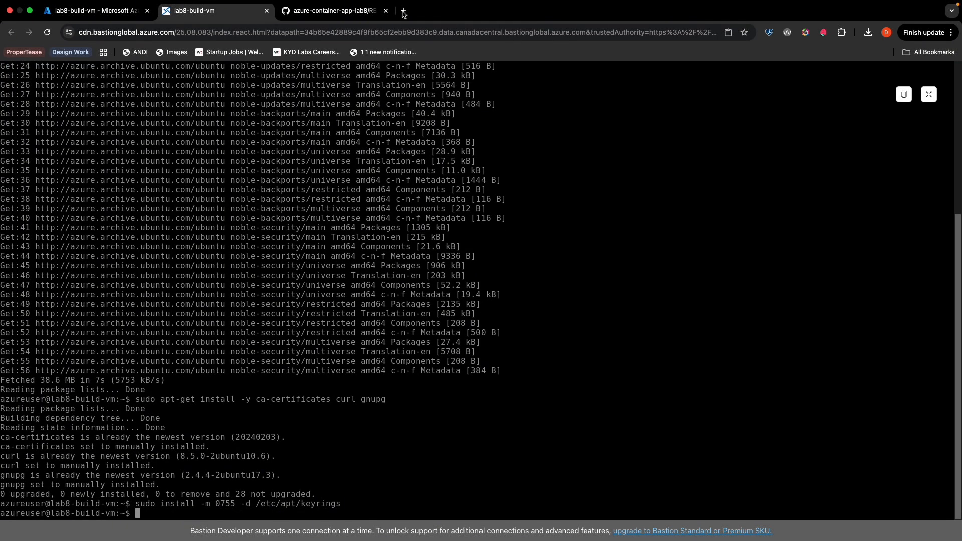
Copy the README's curl command for Docker's GPG key and the echo command writing docker.list, and run both in the virtual machine's terminal.
{"action": "left_click", "coordinate": [330, 10]}
{"action": "left_click", "coordinate": [321, 273]}
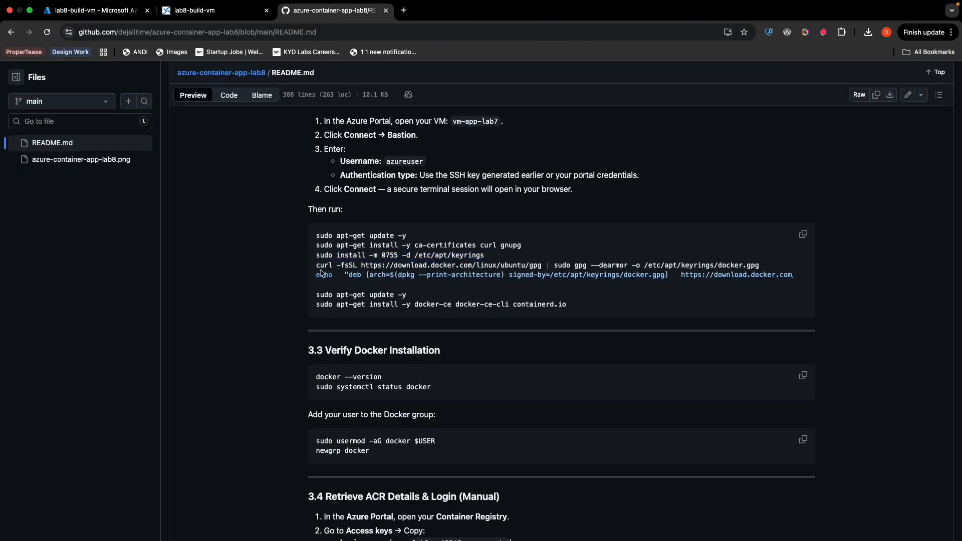
{"action": "left_click_drag", "start_coordinate": [318, 267], "coordinate": [786, 274]}
{"action": "key", "text": "super+c"}
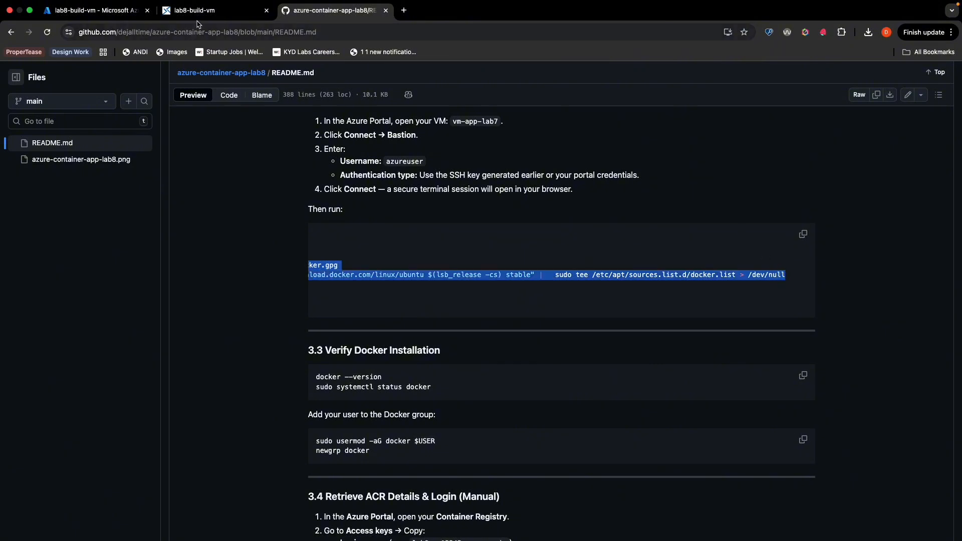
{"action": "left_click", "coordinate": [200, 10]}
{"action": "key", "text": "super+v"}
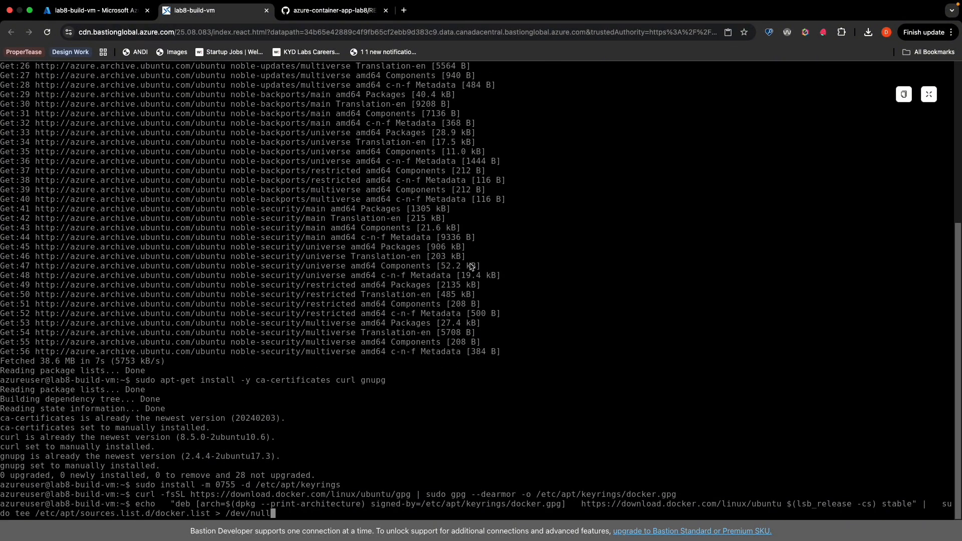
{"action": "key", "text": "Return"}
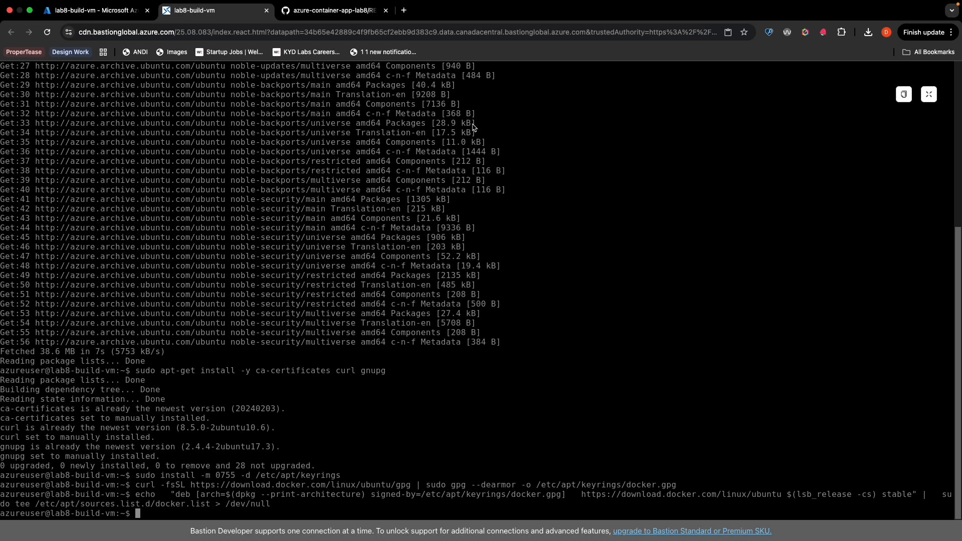
Copy the last two lines of the README's installation block and run sudo apt-get update -y in the virtual machine's terminal.
{"action": "left_click", "coordinate": [292, 11]}
{"action": "scroll", "coordinate": [406, 299], "scroll_direction": "left", "scroll_amount": 5}
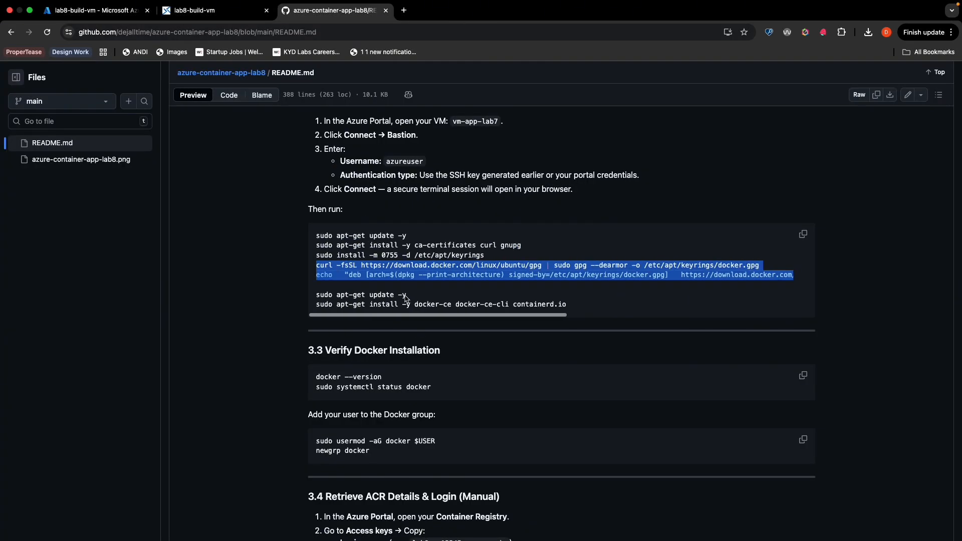
{"action": "left_click", "coordinate": [320, 300]}
{"action": "left_click_drag", "start_coordinate": [315, 301], "coordinate": [571, 315]}
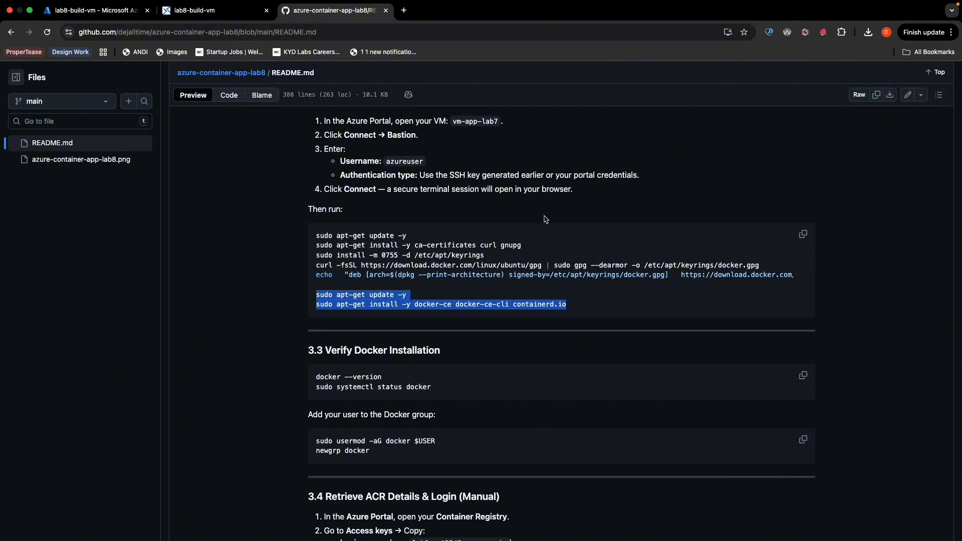
{"action": "left_click", "coordinate": [235, 14]}
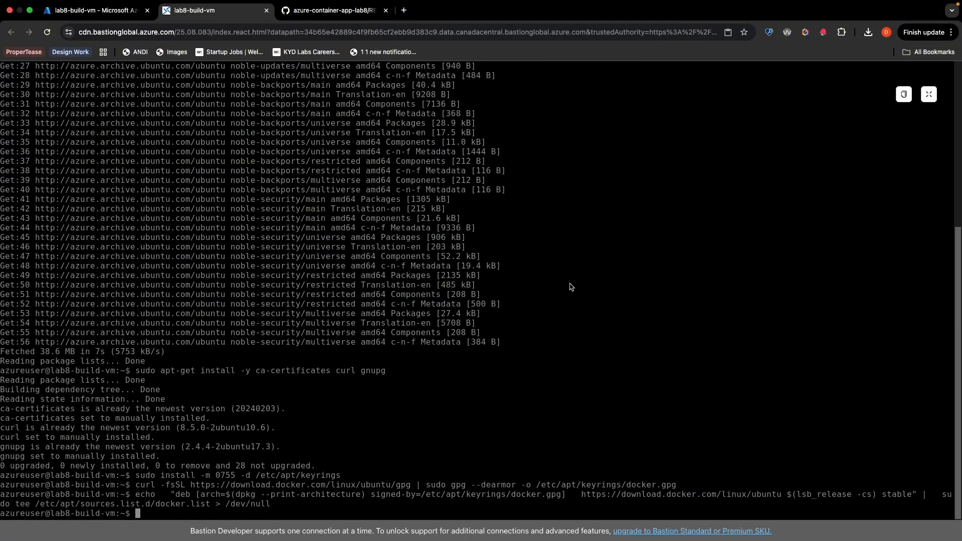
{"action": "key", "text": "super+v"}
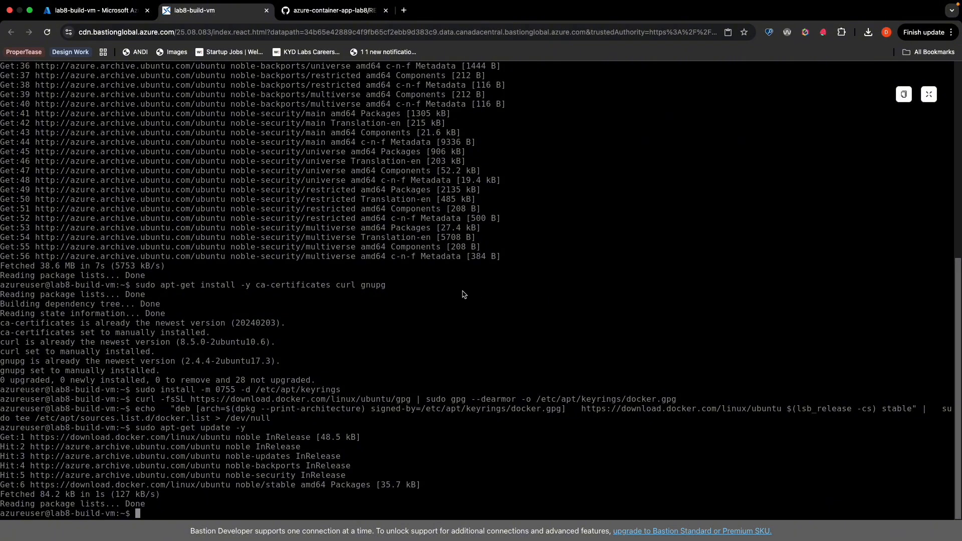
Copy sudo apt-get install -y docker-ce docker-ce-cli containerd.io from the README and run it in the lab8-build-vm terminal.
{"action": "left_click", "coordinate": [297, 14]}
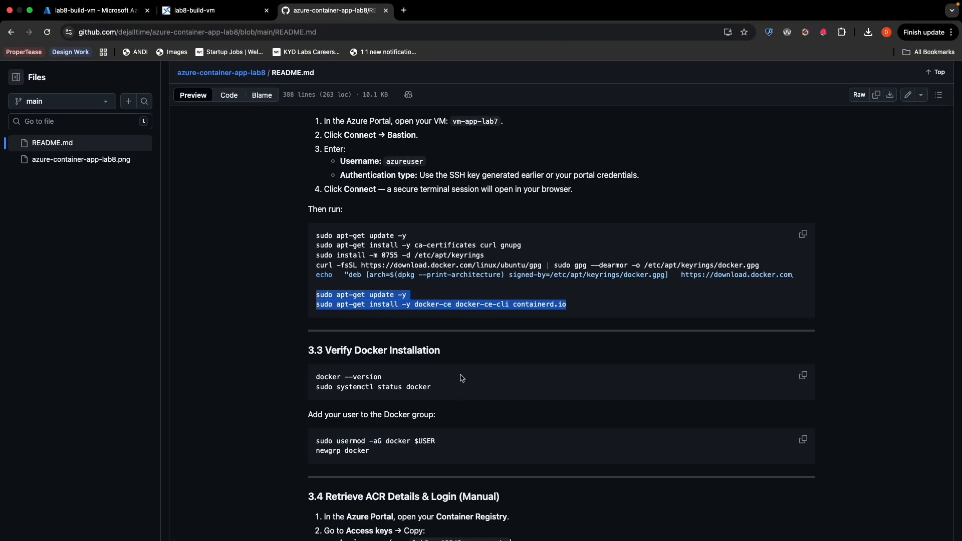
{"action": "left_click", "coordinate": [478, 306]}
{"action": "left_click_drag", "start_coordinate": [566, 306], "coordinate": [315, 305]}
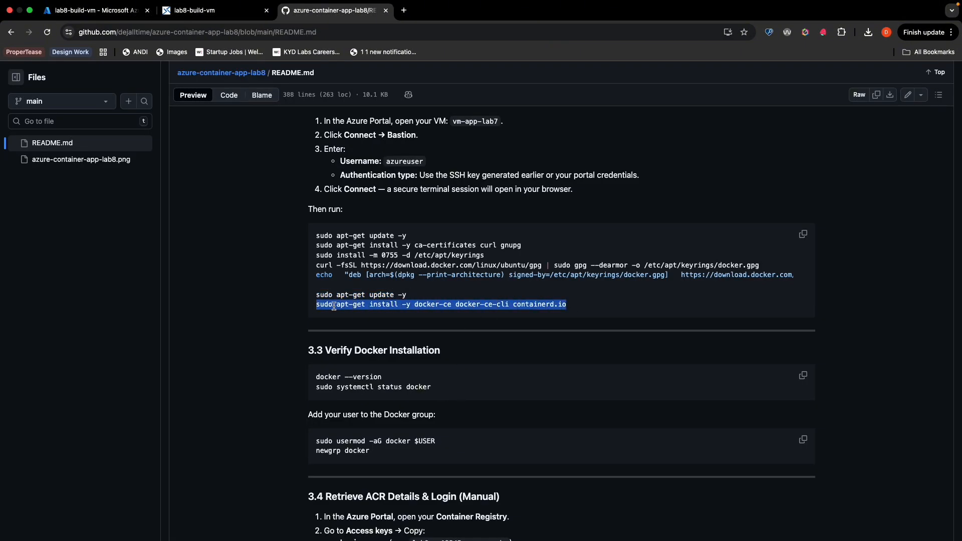
{"action": "key", "text": "super+c"}
{"action": "left_click", "coordinate": [243, 12]}
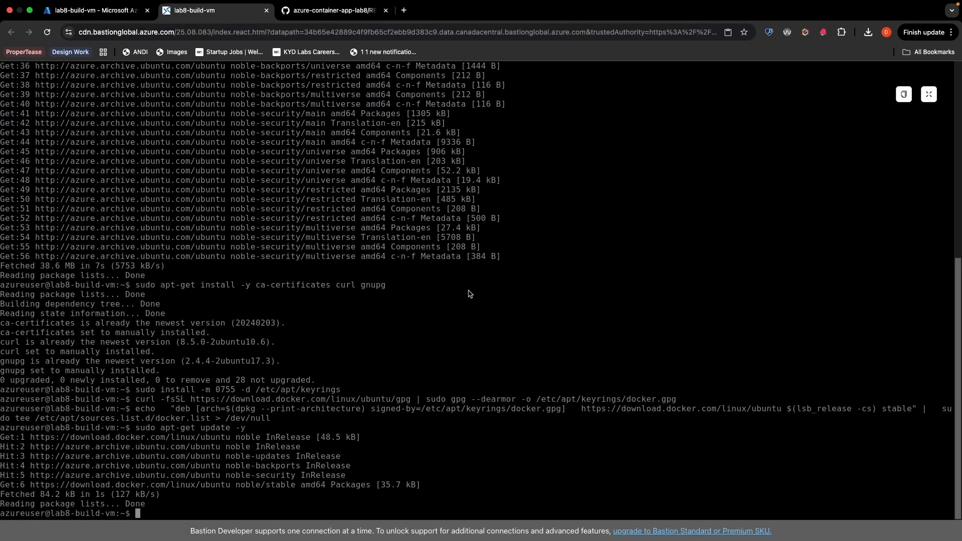
{"action": "key", "text": "super+v"}
{"action": "key", "text": "Return"}
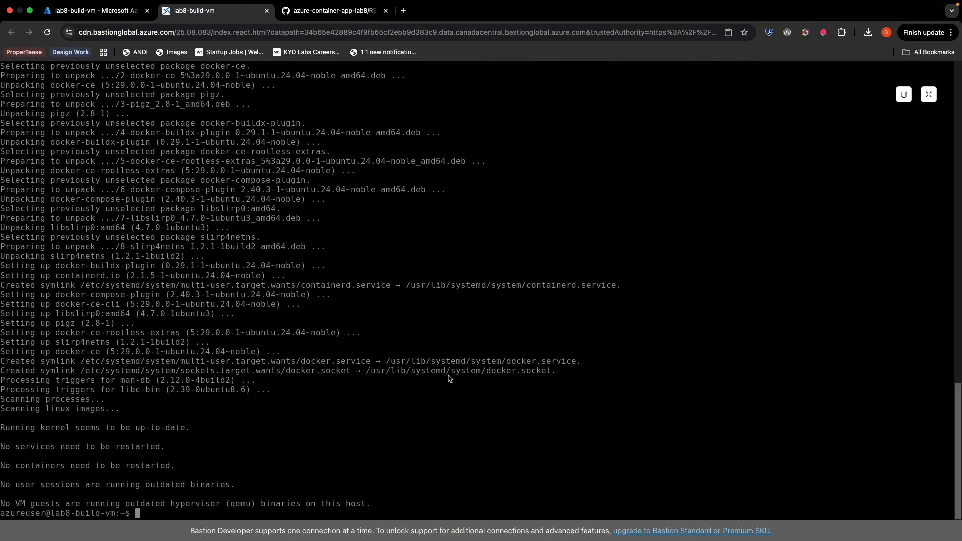
Clear the terminal and check the installed Docker version with docker --version.
{"action": "type", "text": "clear"}
{"action": "key", "text": "Return"}
{"action": "type", "text": "doc"}
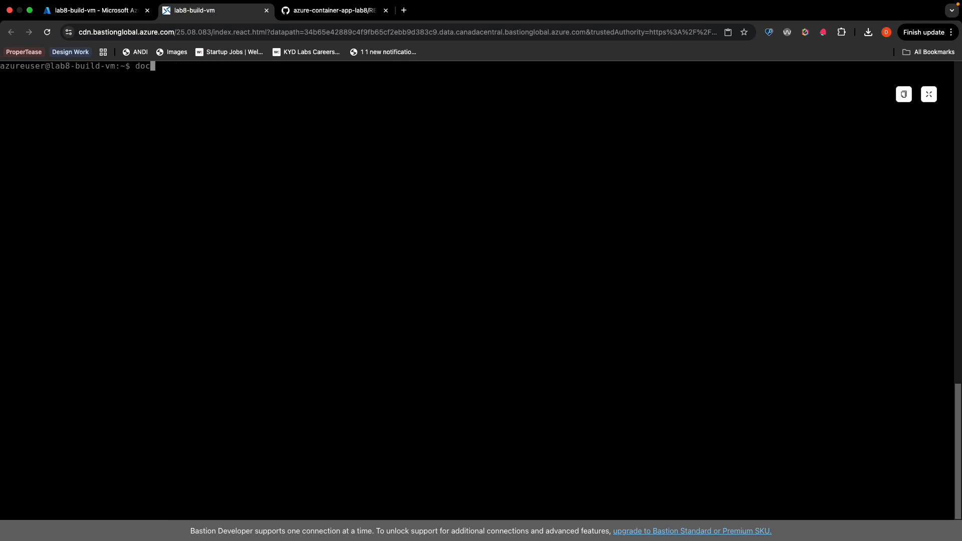
{"action": "type", "text": "ker --version"}
{"action": "key", "text": "Return"}
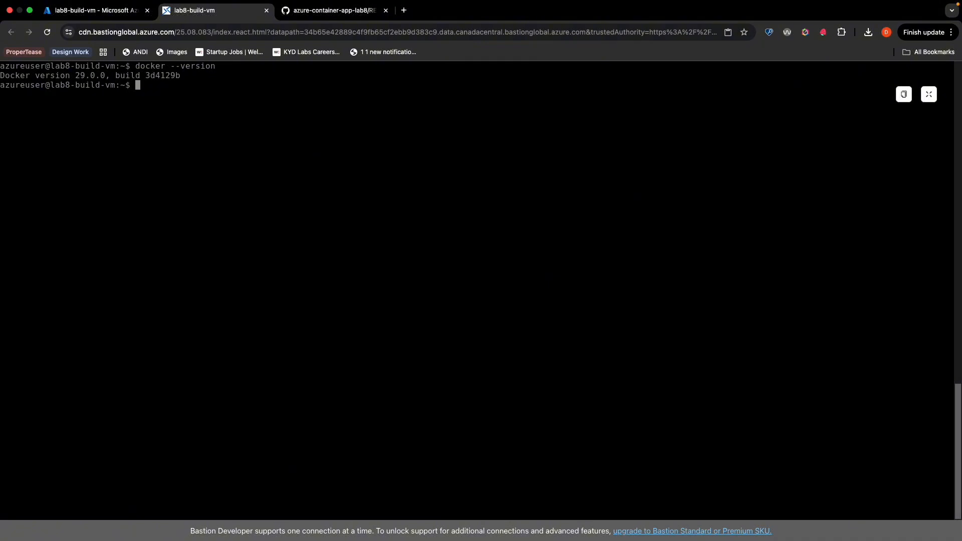
Check the Docker service with sudo systemctl status docker, leave the status view and clear the terminal.
{"action": "type", "text": "sudo systemctl status docker"}
{"action": "key", "text": "Return"}
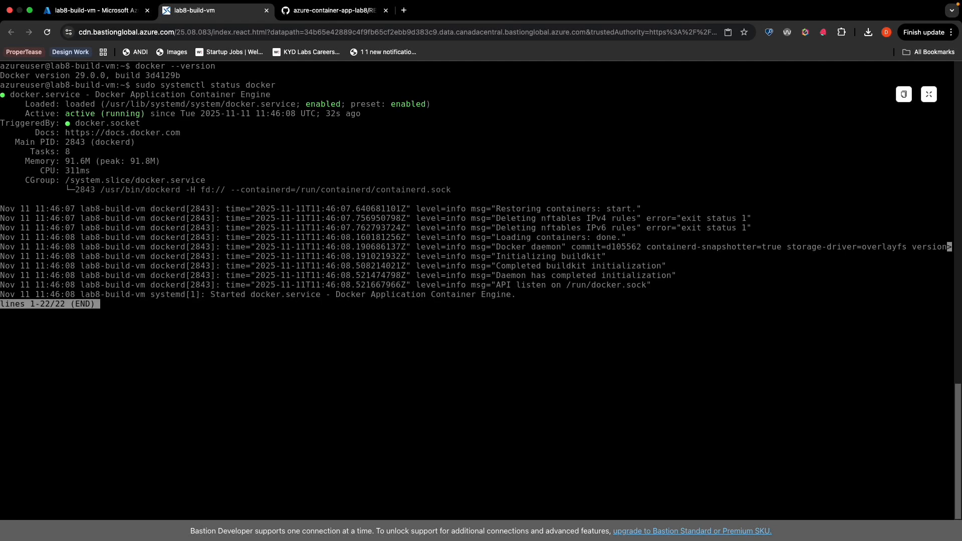
{"action": "type", "text": "qclear"}
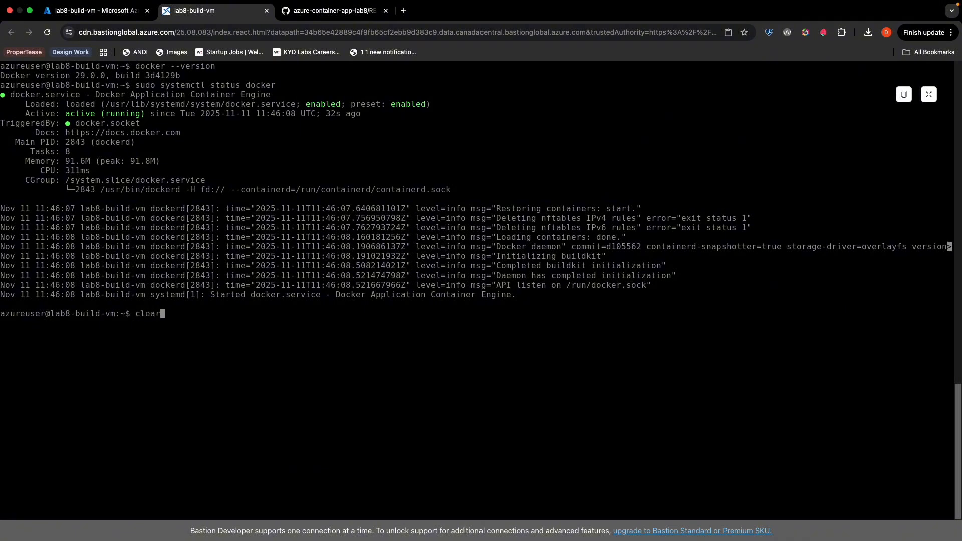
{"action": "key", "text": "Return"}
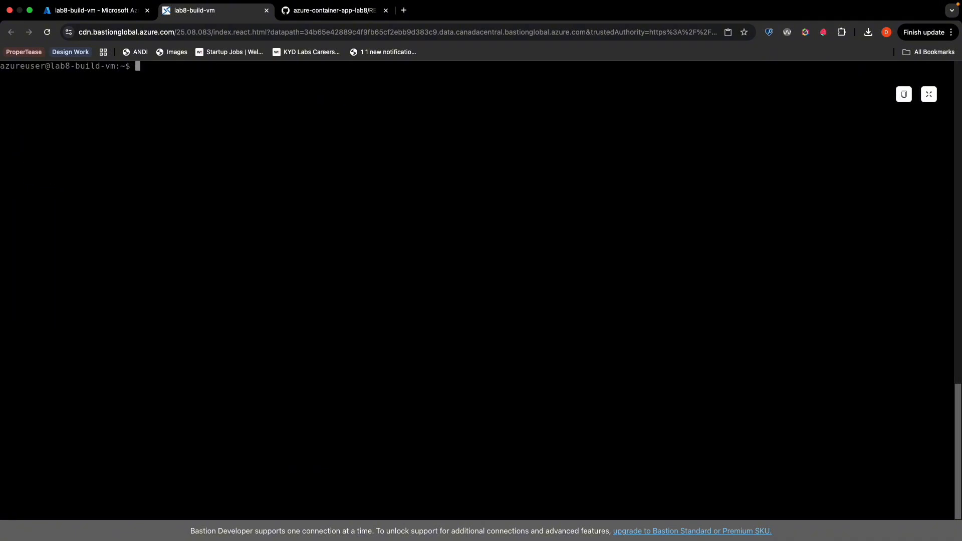
Add the current user to the docker group with sudo usermod -aG docker $USER and activate it with newgrp docker.
{"action": "type", "text": "sudo usermod -aG docker $USER"}
{"action": "key", "text": "Return"}
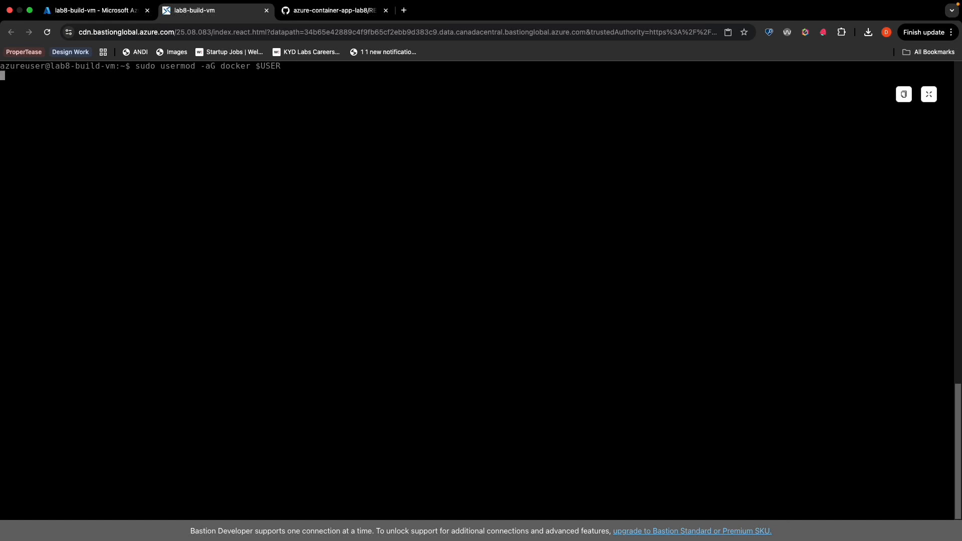
{"action": "type", "text": "newgrp"}
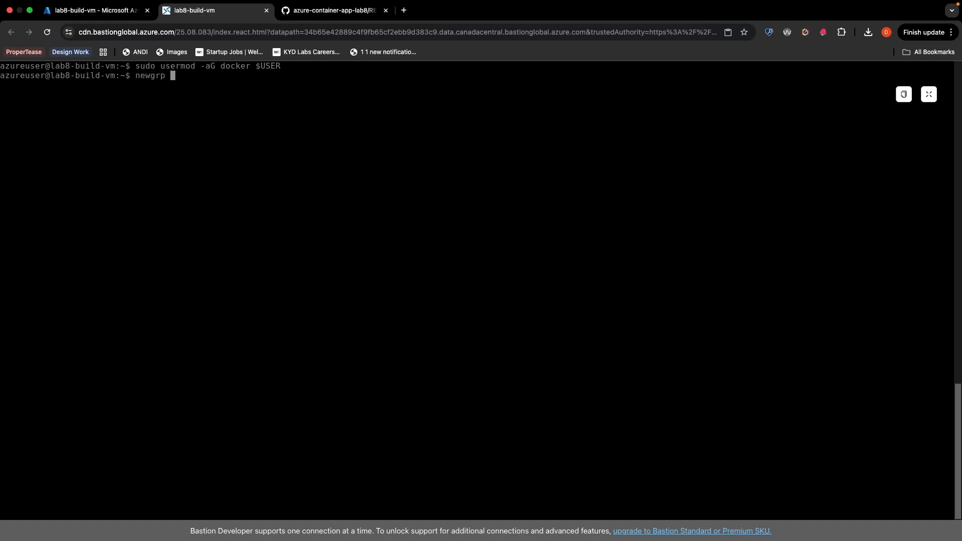
{"action": "type", "text": " docker"}
{"action": "key", "text": "Return"}
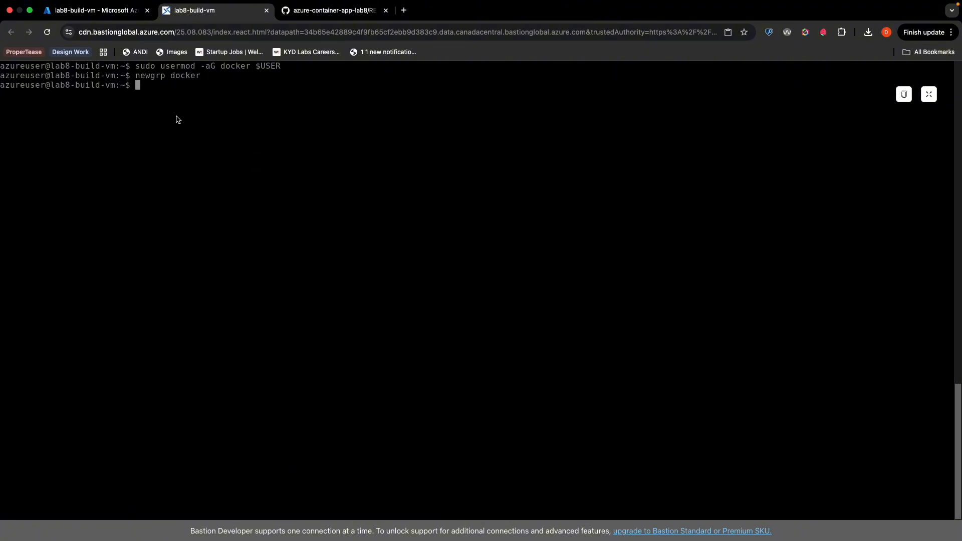
Switch to the Azure portal and open the lab8acr container registry.
{"action": "left_click", "coordinate": [113, 14]}
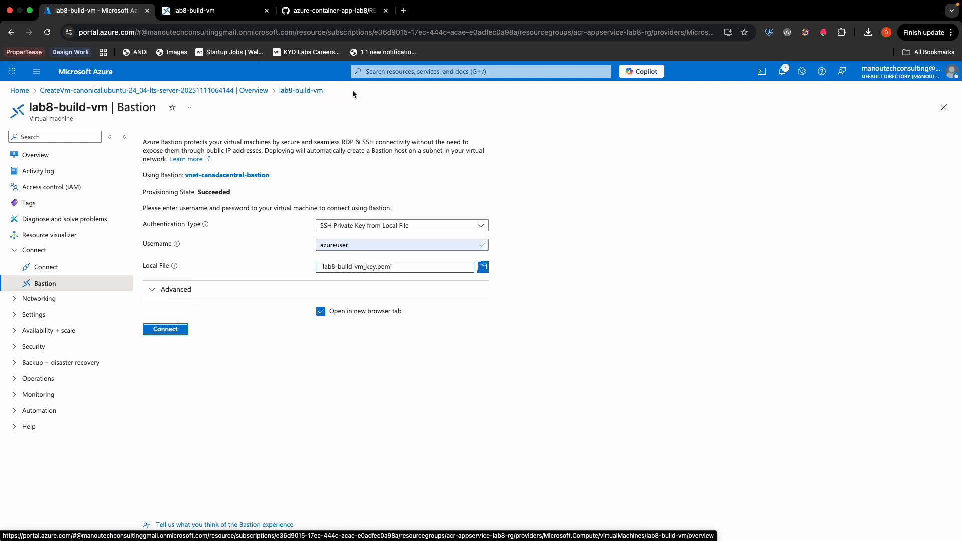
{"action": "left_click", "coordinate": [384, 73]}
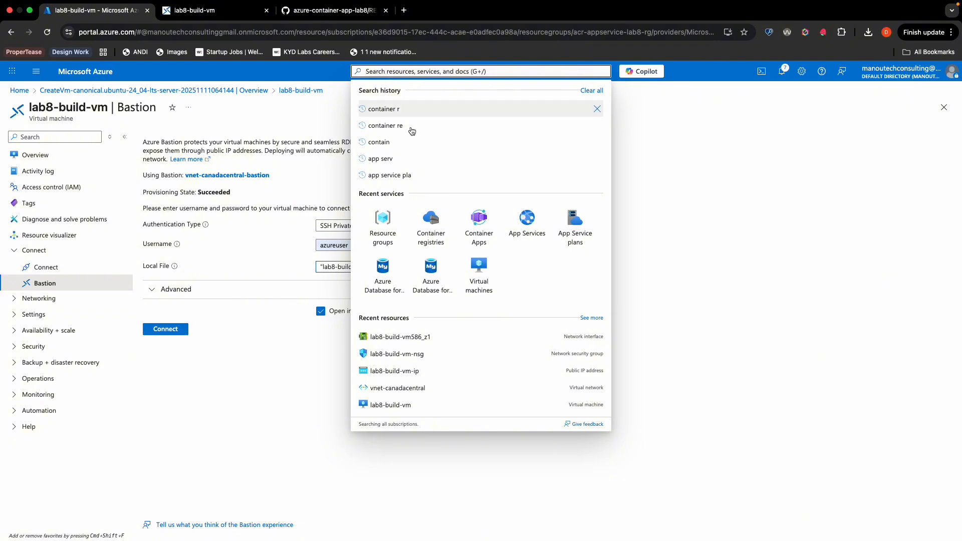
{"action": "left_click", "coordinate": [432, 228]}
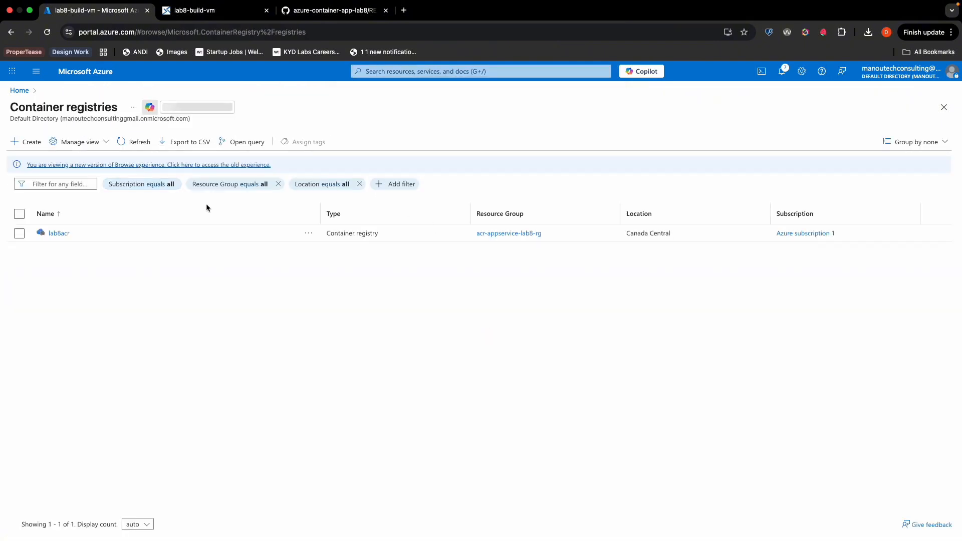
{"action": "left_click", "coordinate": [66, 235]}
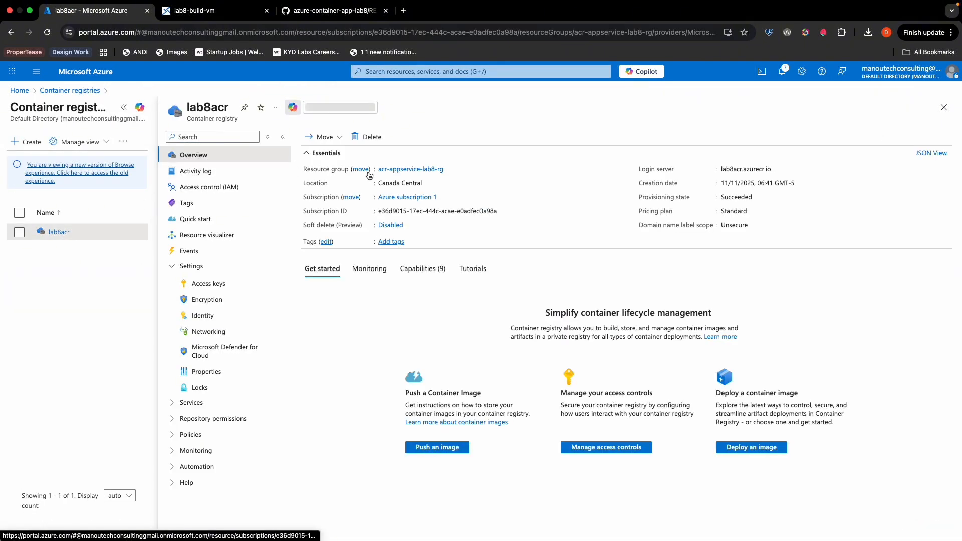
Open the lab8acr registry's access keys, reload the page and enable the admin user.
{"action": "left_click", "coordinate": [198, 282]}
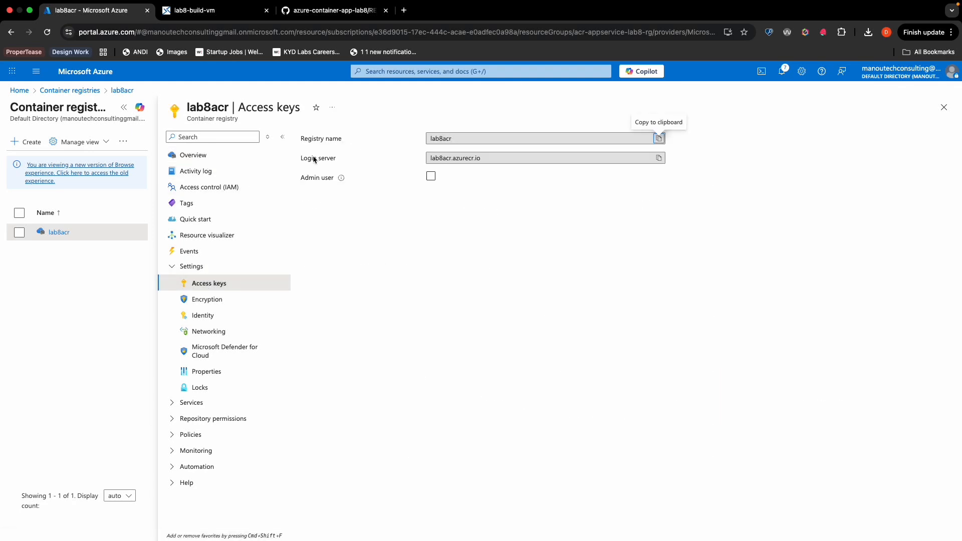
{"action": "left_click", "coordinate": [47, 32]}
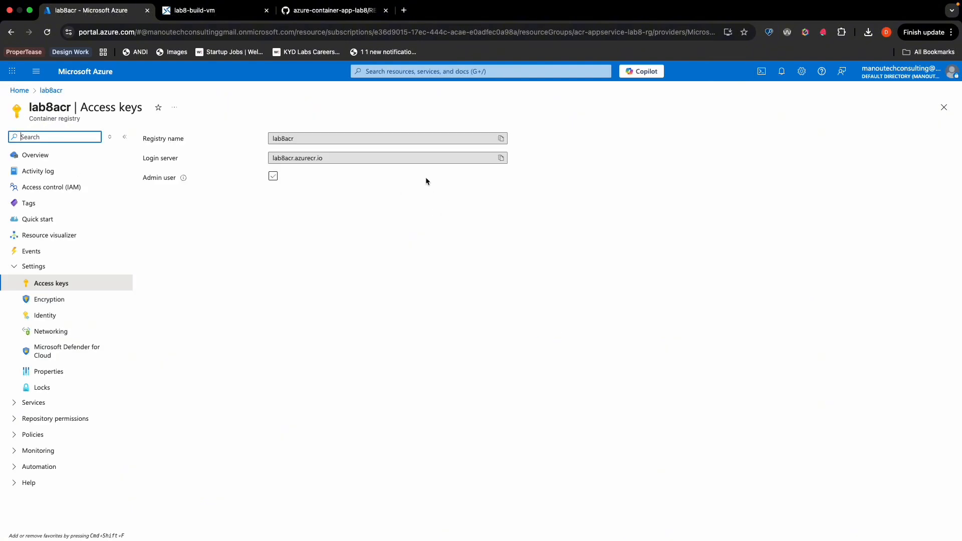
{"action": "left_click", "coordinate": [273, 177]}
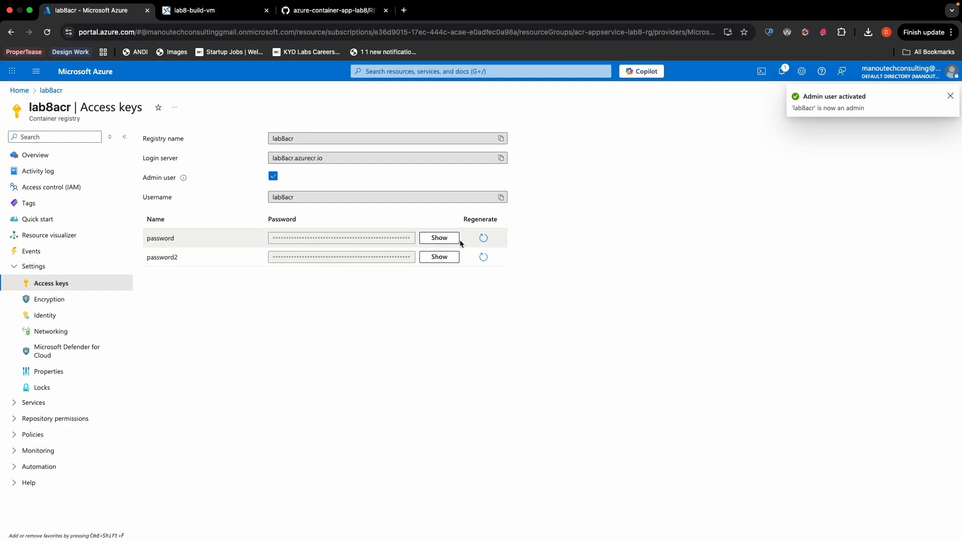
Return to the GitHub README and locate the docker login command in section 3.4, Retrieve ACR Details & Login (Manual).
{"action": "left_click", "coordinate": [316, 11]}
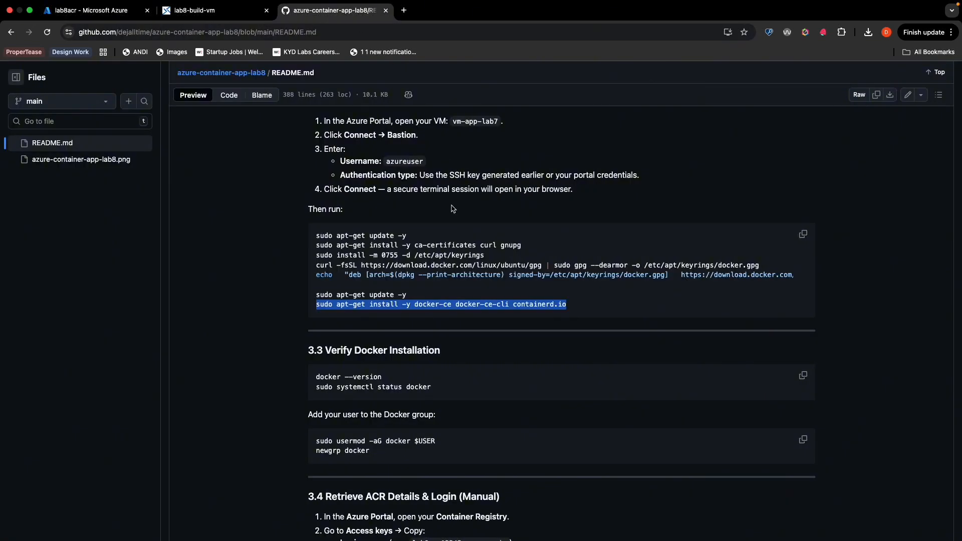
{"action": "scroll", "coordinate": [413, 242], "scroll_direction": "down", "scroll_amount": 5}
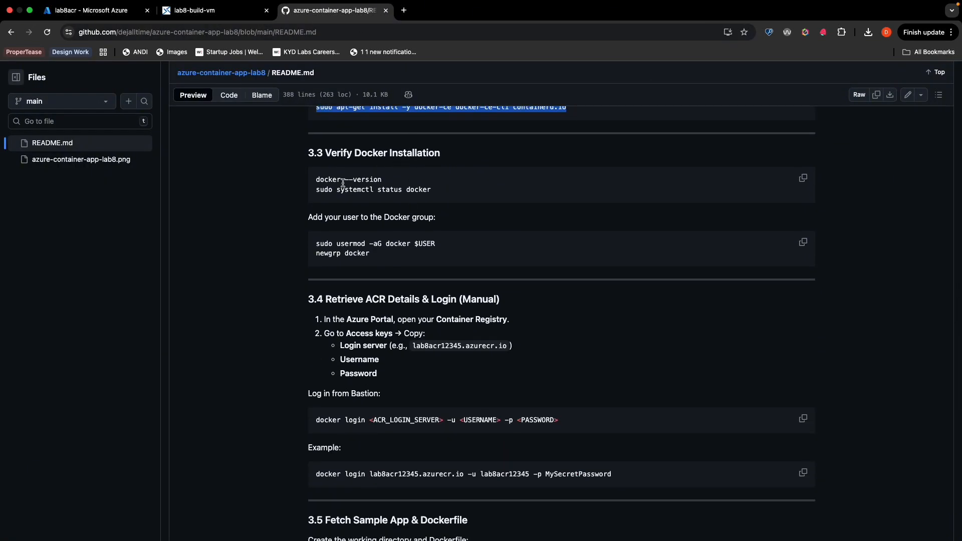
{"action": "scroll", "coordinate": [377, 238], "scroll_direction": "down", "scroll_amount": 2}
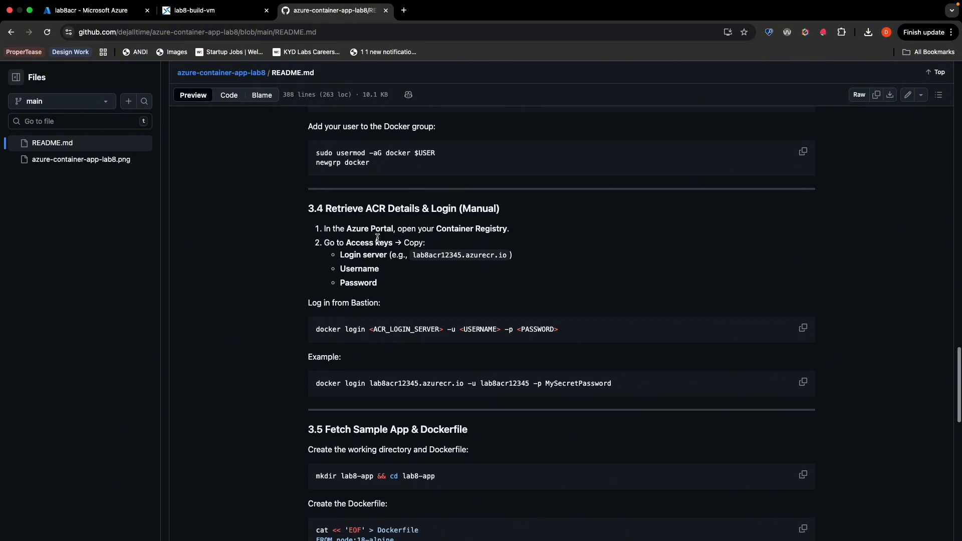
{"action": "scroll", "coordinate": [378, 239], "scroll_direction": "down", "scroll_amount": 3}
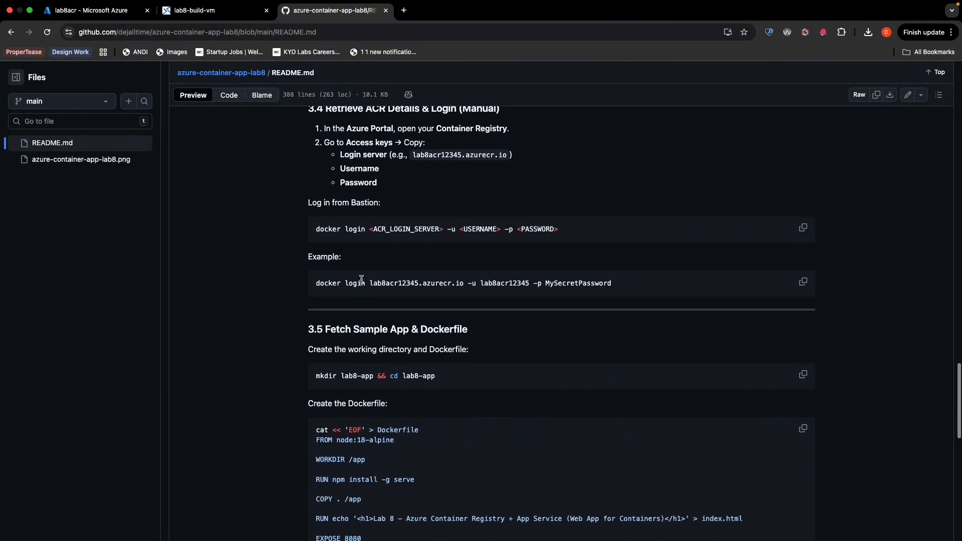
{"action": "scroll", "coordinate": [361, 279], "scroll_direction": "up", "scroll_amount": 1}
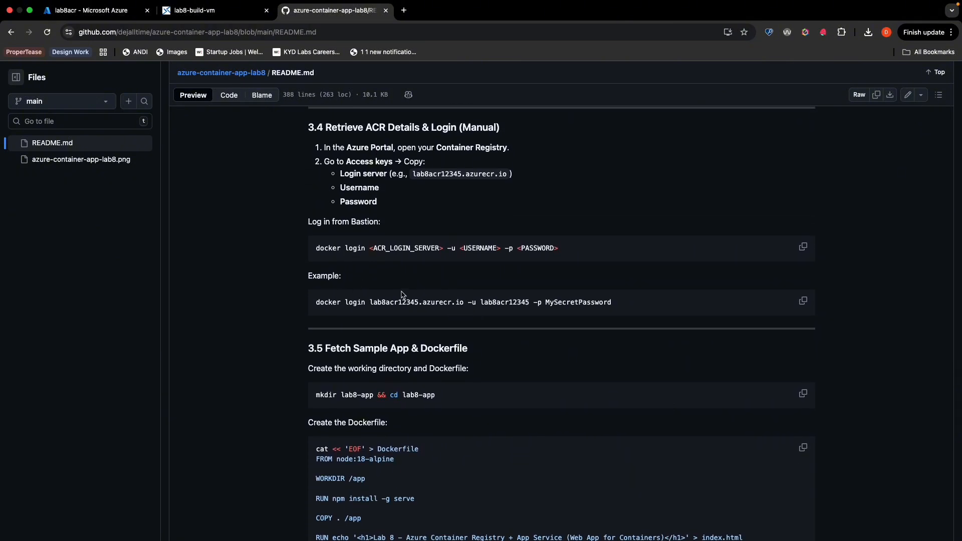
Check the README's docker login example against the lab8acr access keys in the Azure portal and reveal the registry's first password.
{"action": "left_click", "coordinate": [231, 14]}
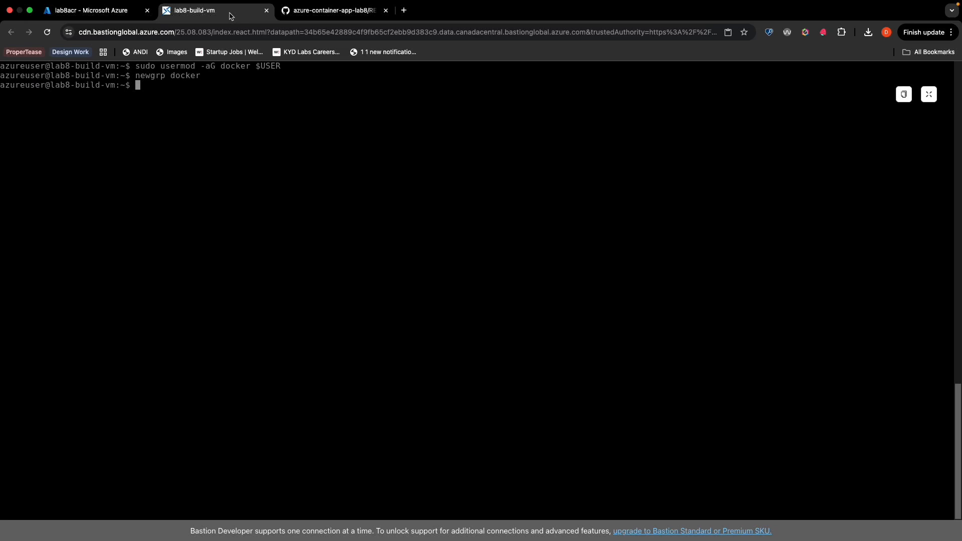
{"action": "left_click", "coordinate": [98, 15]}
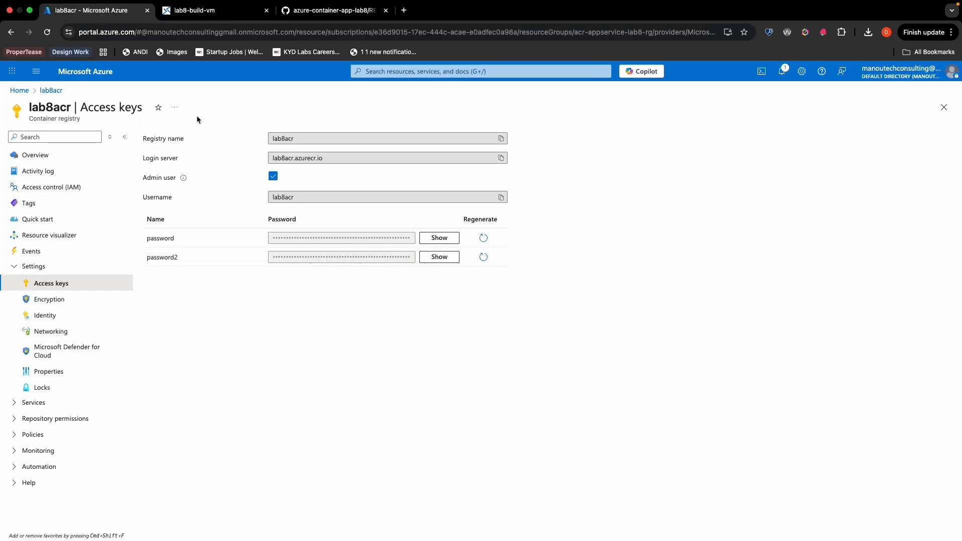
{"action": "left_click", "coordinate": [307, 17]}
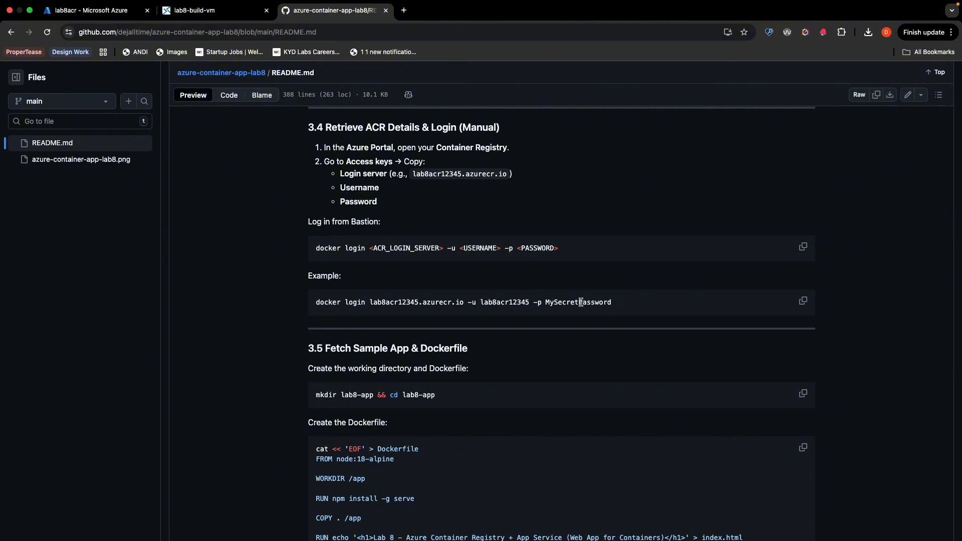
{"action": "left_click", "coordinate": [121, 15]}
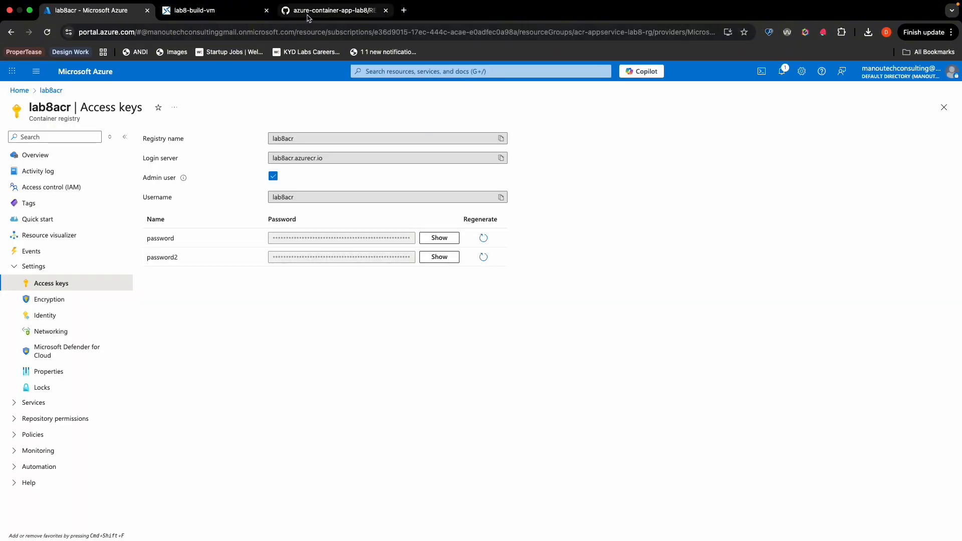
{"action": "left_click", "coordinate": [433, 239]}
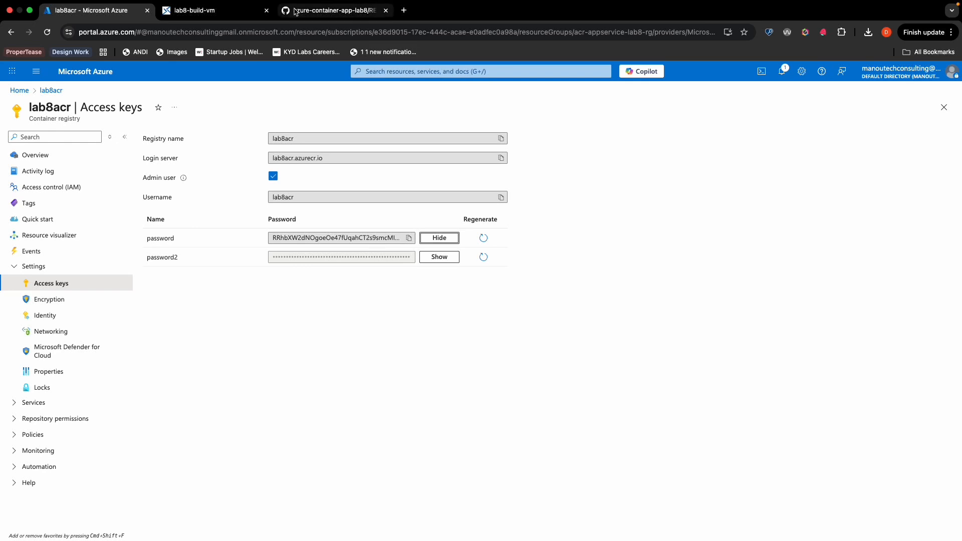
Copy the example docker login command from the GitHub README and paste it into the lab8-build-vm terminal.
{"action": "left_click", "coordinate": [315, 12]}
{"action": "left_click", "coordinate": [803, 300]}
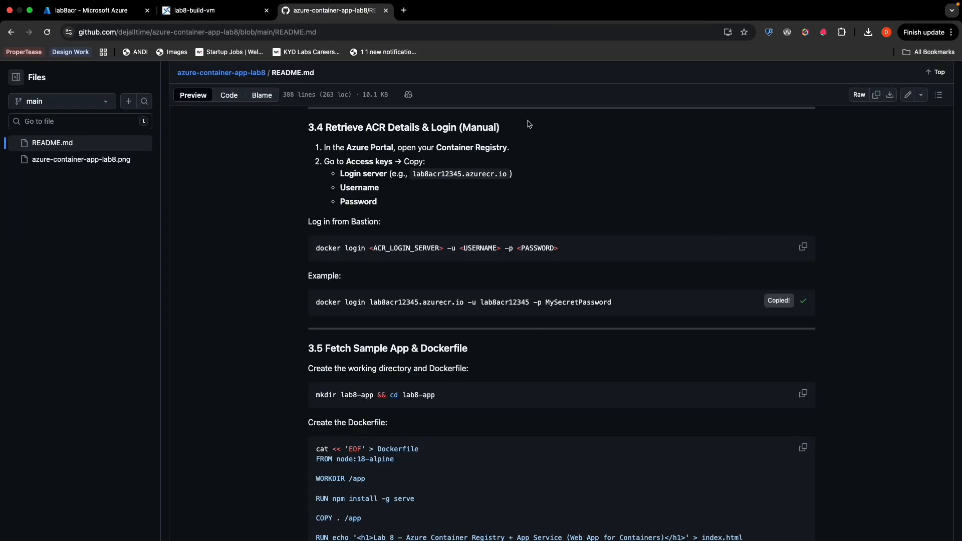
{"action": "left_click", "coordinate": [220, 11]}
{"action": "key", "text": "super+v"}
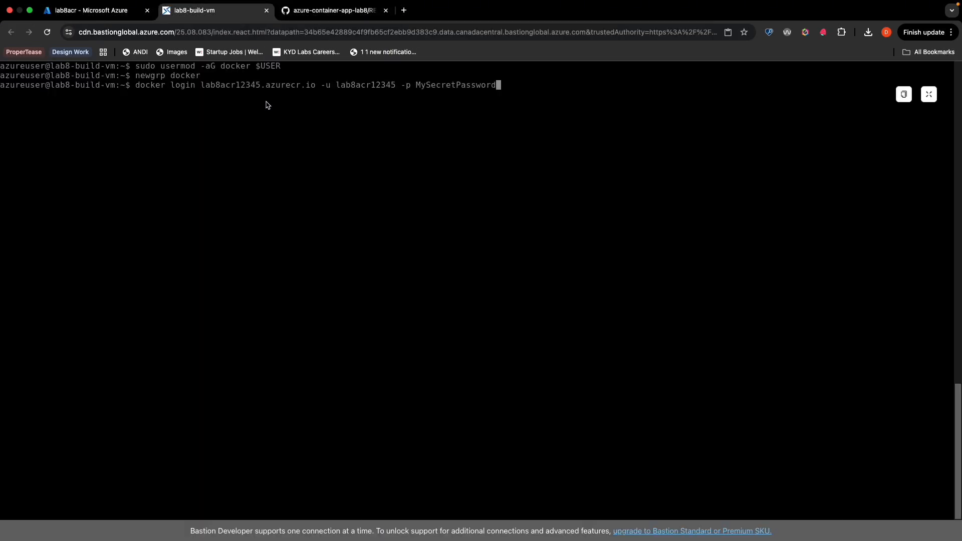
Replace the sample password in the docker login command with the first registry password copied from the lab8acr access keys in the Azure portal.
{"action": "key", "text": "BackSpace"}
{"action": "key", "text": "BackSpace"}
{"action": "key", "text": "BackSpace"}
{"action": "key", "text": "BackSpace"}
{"action": "key", "text": "BackSpace"}
{"action": "key", "text": "BackSpace"}
{"action": "key", "text": "BackSpace"}
{"action": "key", "text": "BackSpace"}
{"action": "key", "text": "BackSpace"}
{"action": "key", "text": "BackSpace"}
{"action": "key", "text": "BackSpace"}
{"action": "key", "text": "BackSpace"}
{"action": "key", "text": "BackSpace"}
{"action": "key", "text": "BackSpace"}
{"action": "key", "text": "BackSpace"}
{"action": "key", "text": "BackSpace"}
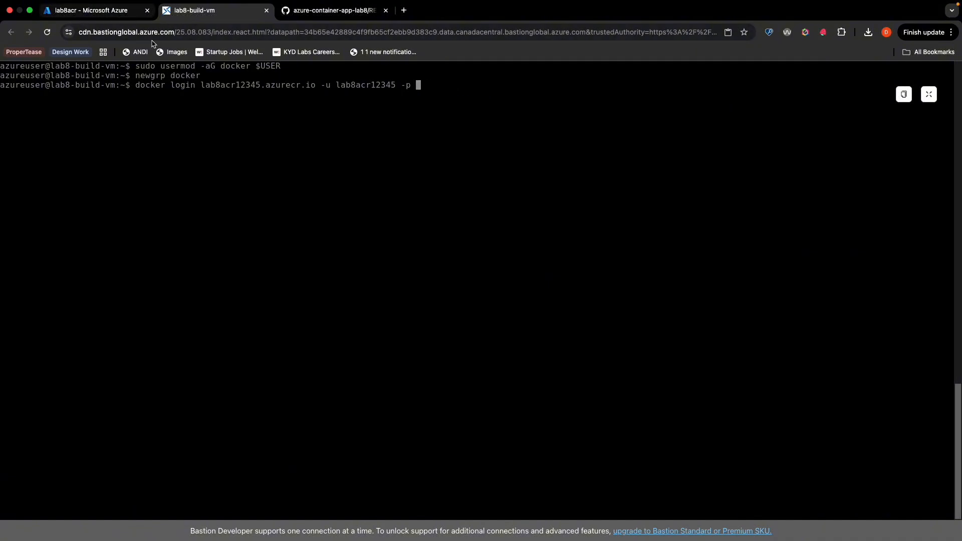
{"action": "left_click", "coordinate": [118, 14]}
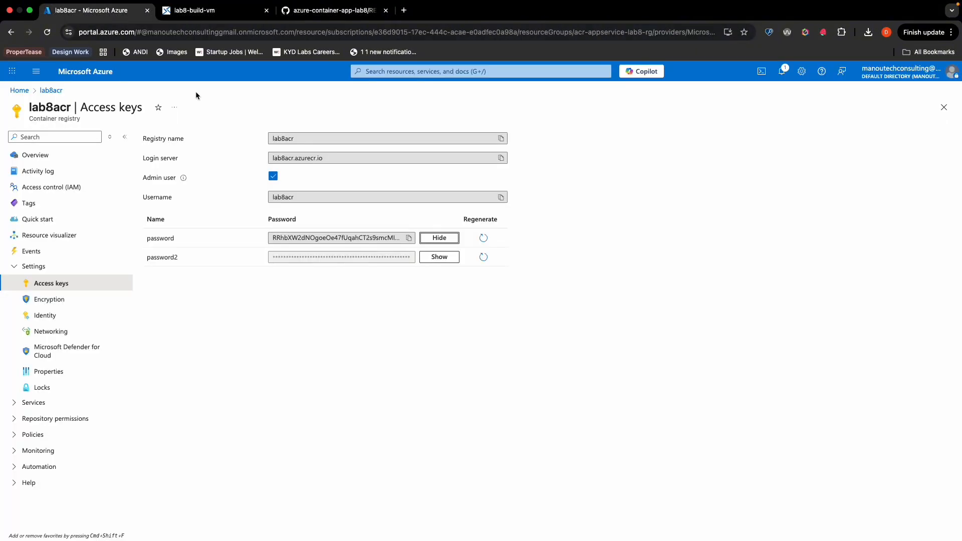
{"action": "left_click", "coordinate": [409, 238]}
{"action": "left_click", "coordinate": [201, 10]}
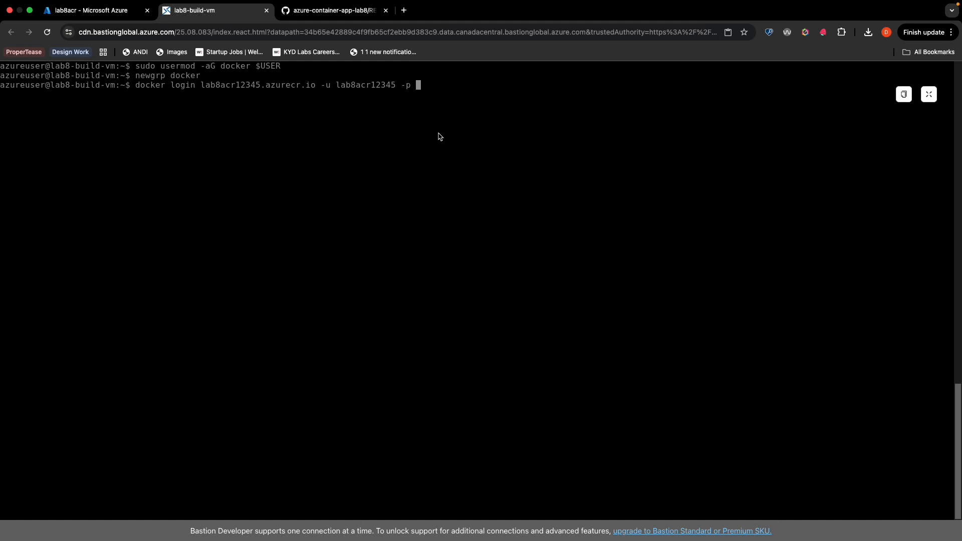
{"action": "key", "text": "super+v"}
Change the username in the docker login command to lab8acr.
{"action": "key", "text": "Left"}
{"action": "key", "text": "Left"}
{"action": "key", "text": "Left"}
{"action": "key", "text": "Left"}
{"action": "key", "text": "Left"}
{"action": "key", "text": "Left"}
{"action": "key", "text": "Left"}
{"action": "key", "text": "Left"}
{"action": "key", "text": "Left"}
{"action": "key", "text": "Left"}
{"action": "key", "text": "Left"}
{"action": "key", "text": "Left"}
{"action": "key", "text": "Left"}
{"action": "key", "text": "Left"}
{"action": "key", "text": "Left"}
{"action": "key", "text": "Left"}
{"action": "key", "text": "Left"}
{"action": "key", "text": "Left"}
{"action": "key", "text": "Left"}
{"action": "key", "text": "Left"}
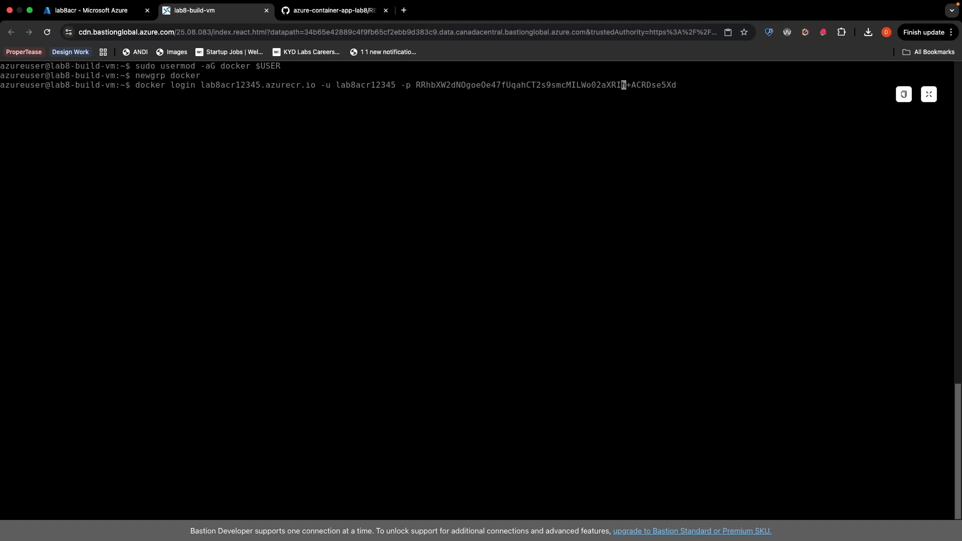
{"action": "key", "text": "Left"}
{"action": "key", "text": "Left"}
{"action": "key", "text": "Left"}
{"action": "key", "text": "Left"}
{"action": "key", "text": "Left"}
{"action": "key", "text": "Left"}
{"action": "key", "text": "Left"}
{"action": "key", "text": "Left"}
{"action": "key", "text": "Left"}
{"action": "key", "text": "Left"}
{"action": "key", "text": "Left"}
{"action": "key", "text": "Left"}
{"action": "key", "text": "Left"}
{"action": "key", "text": "Left"}
{"action": "key", "text": "Left"}
{"action": "key", "text": "Left"}
{"action": "key", "text": "Left"}
{"action": "key", "text": "Left"}
{"action": "key", "text": "Left"}
{"action": "key", "text": "Left"}
{"action": "key", "text": "BackSpace"}
{"action": "key", "text": "BackSpace"}
{"action": "key", "text": "BackSpace"}
{"action": "key", "text": "BackSpace"}
{"action": "key", "text": "BackSpace"}
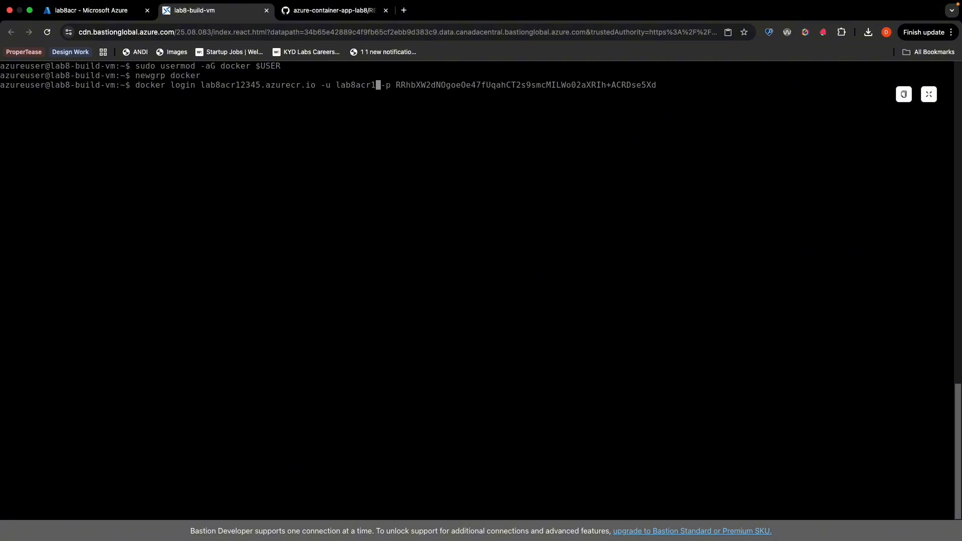
Change the login server in the docker login command to lab8acr.azurecr.io.
{"action": "key", "text": "Left"}
{"action": "key", "text": "Left"}
{"action": "key", "text": "Left"}
{"action": "key", "text": "Left"}
{"action": "key", "text": "Left"}
{"action": "key", "text": "Left"}
{"action": "key", "text": "Left"}
{"action": "key", "text": "Left"}
{"action": "key", "text": "Left"}
{"action": "key", "text": "Left"}
{"action": "key", "text": "Left"}
{"action": "key", "text": "Left"}
{"action": "key", "text": "Left"}
{"action": "key", "text": "Left"}
{"action": "key", "text": "Left"}
{"action": "key", "text": "Left"}
{"action": "key", "text": "Left"}
{"action": "key", "text": "Left"}
{"action": "key", "text": "Left"}
{"action": "key", "text": "Left"}
{"action": "key", "text": "Left"}
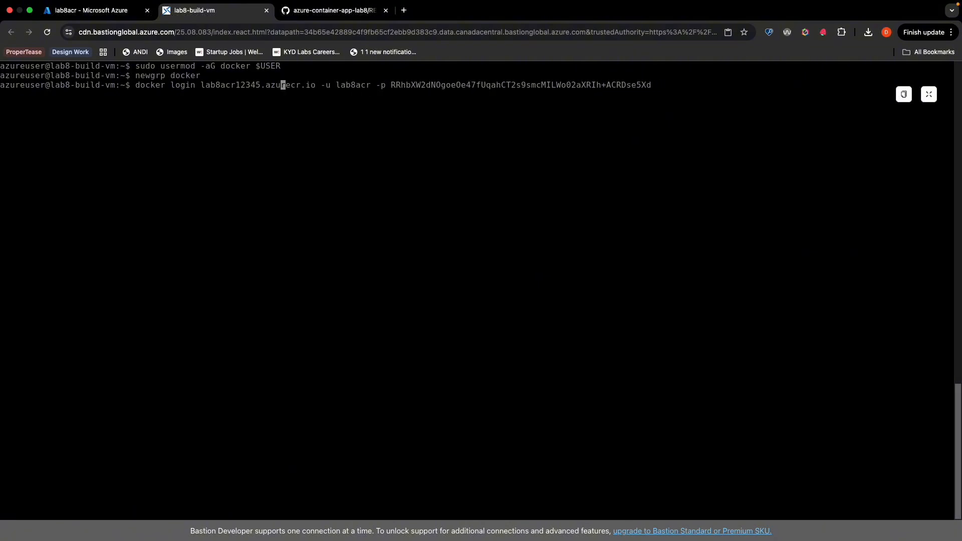
{"action": "key", "text": "BackSpace"}
{"action": "key", "text": "BackSpace"}
{"action": "key", "text": "BackSpace"}
{"action": "key", "text": "BackSpace"}
{"action": "key", "text": "BackSpace"}
{"action": "key", "text": "BackSpace"}
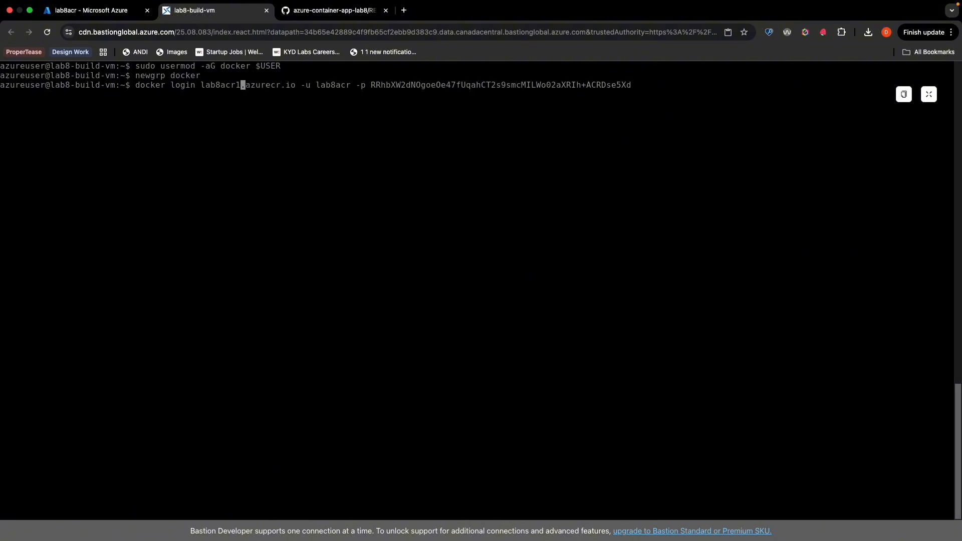
{"action": "type", "text": "r"}
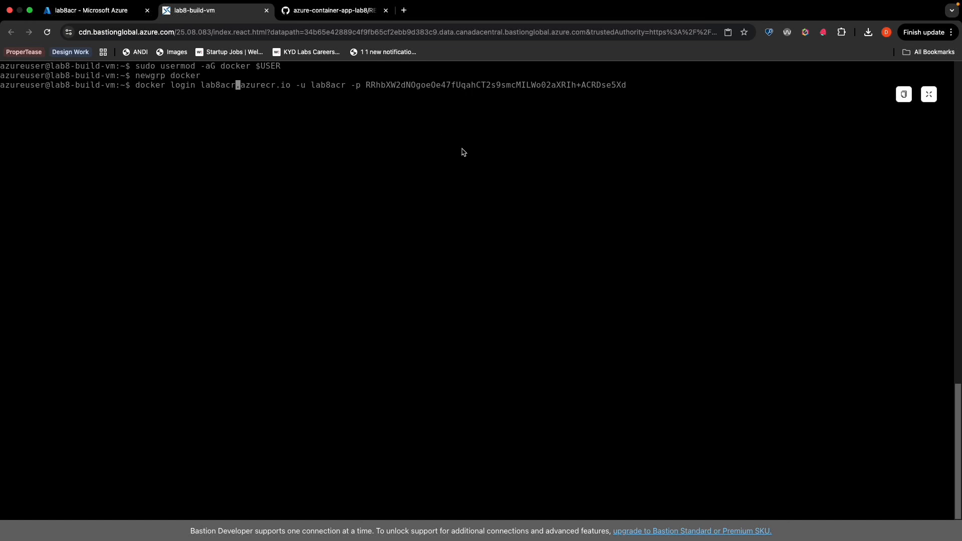
Verify the login details against the lab8acr access keys in the Azure portal, then run the docker login command on lab8-build-vm.
{"action": "left_click", "coordinate": [120, 25]}
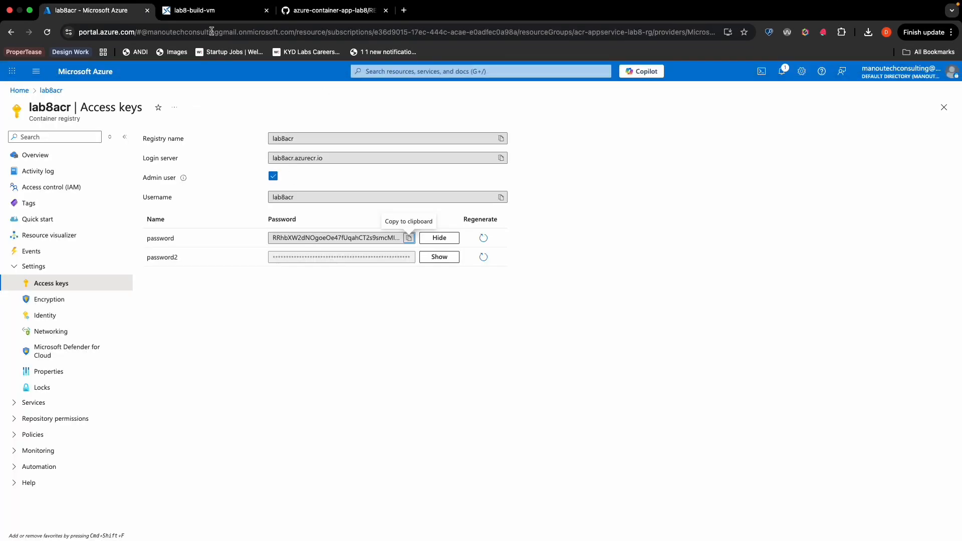
{"action": "left_click", "coordinate": [209, 13]}
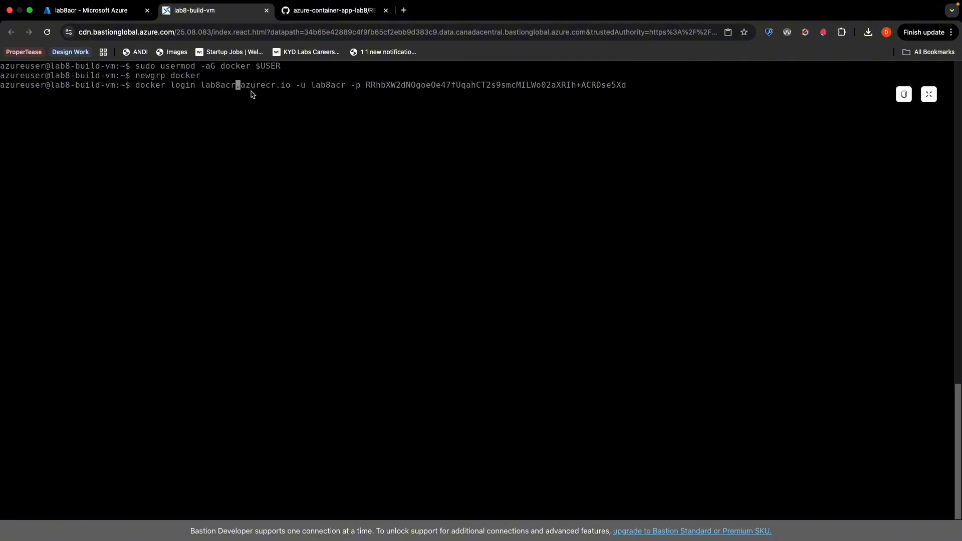
{"action": "left_click", "coordinate": [106, 11]}
{"action": "left_click", "coordinate": [189, 18]}
{"action": "key", "text": "Return"}
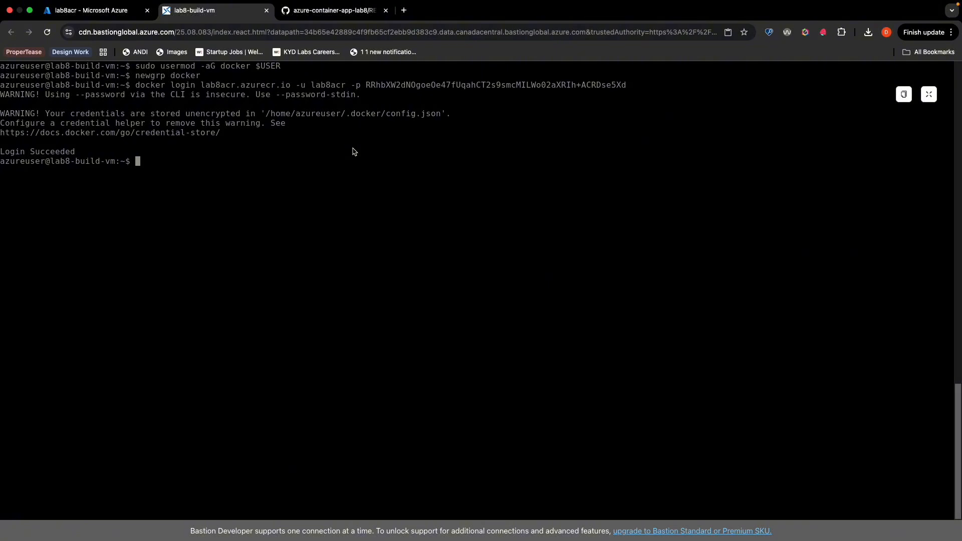
Switch to GitHub and review README section 3.5 and the azure-container-app-lab8.png architecture diagram, from the Docker file to the Azure VM.
{"action": "left_click", "coordinate": [328, 12]}
{"action": "scroll", "coordinate": [458, 306], "scroll_direction": "down", "scroll_amount": 3}
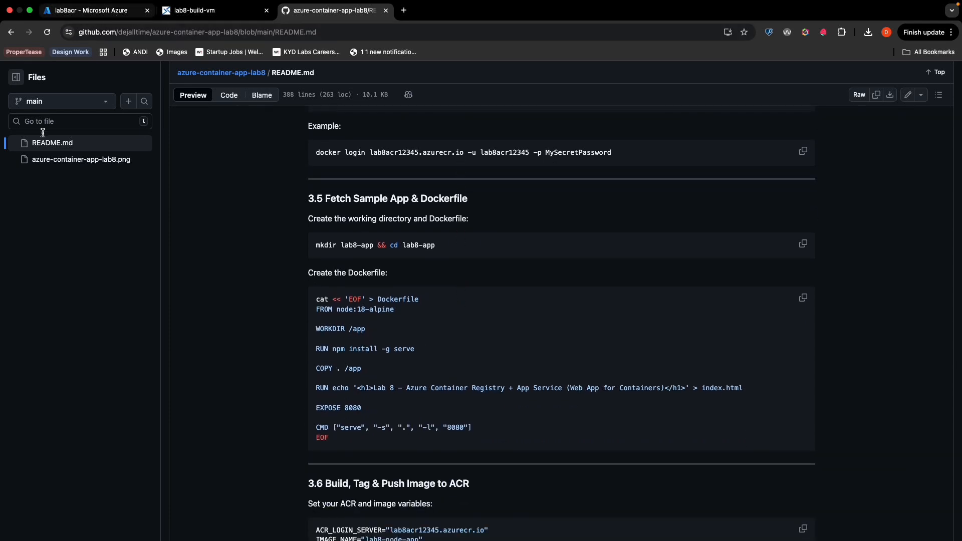
{"action": "left_click", "coordinate": [80, 159]}
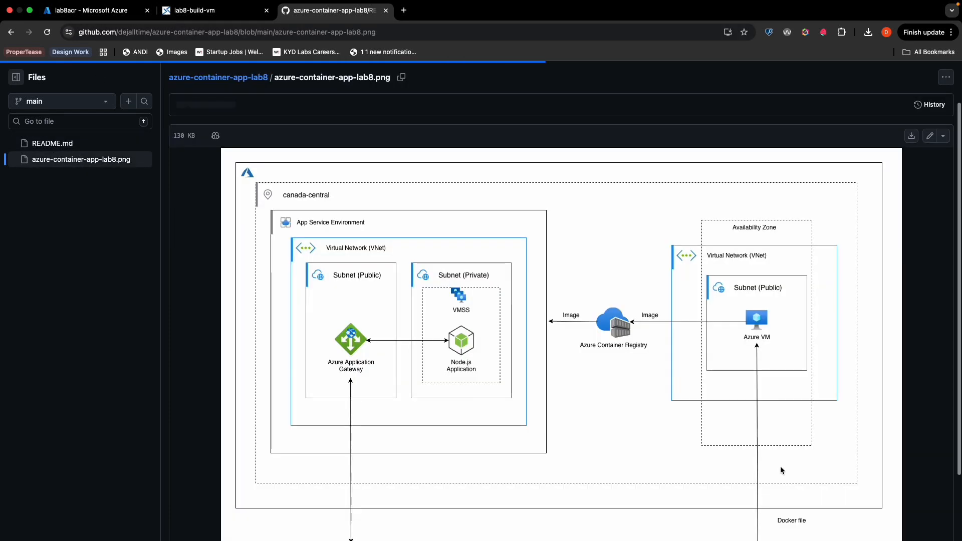
{"action": "scroll", "coordinate": [796, 435], "scroll_direction": "down", "scroll_amount": 3}
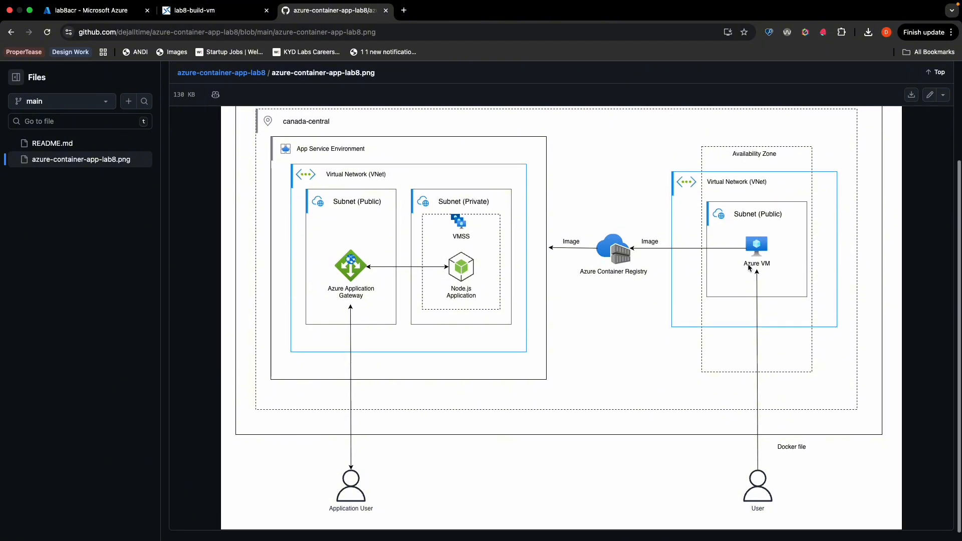
In the lab8-build-vm terminal, create the lab8-app directory, change into it and list its contents.
{"action": "left_click", "coordinate": [227, 11]}
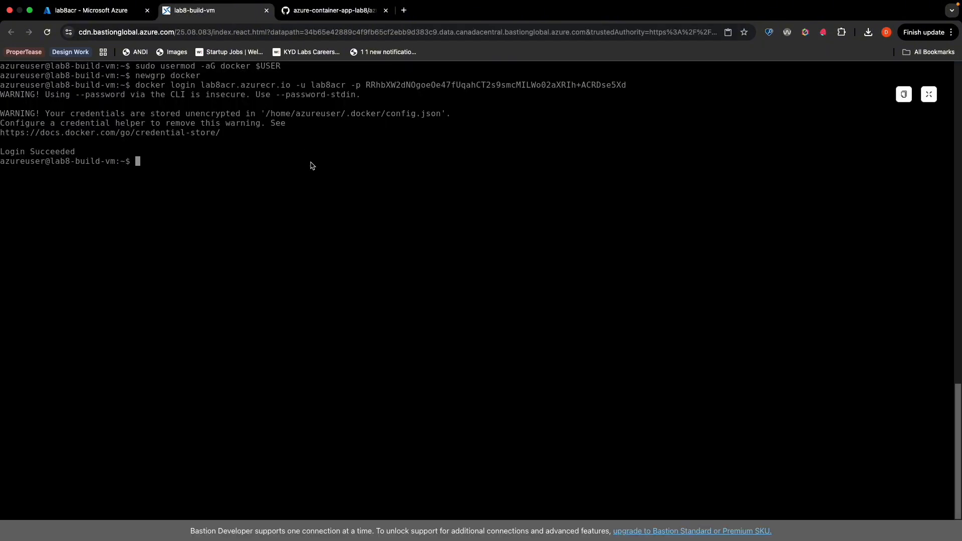
{"action": "type", "text": "mkdir lab8-app"}
{"action": "key", "text": "Return"}
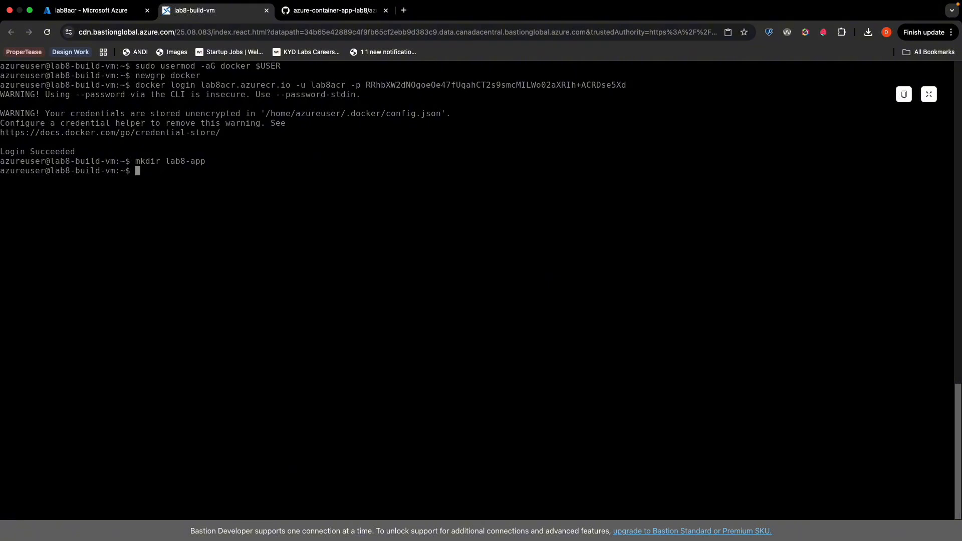
{"action": "type", "text": "cd la"}
{"action": "key", "text": "Tab"}
{"action": "key", "text": "Return"}
{"action": "type", "text": "ls"}
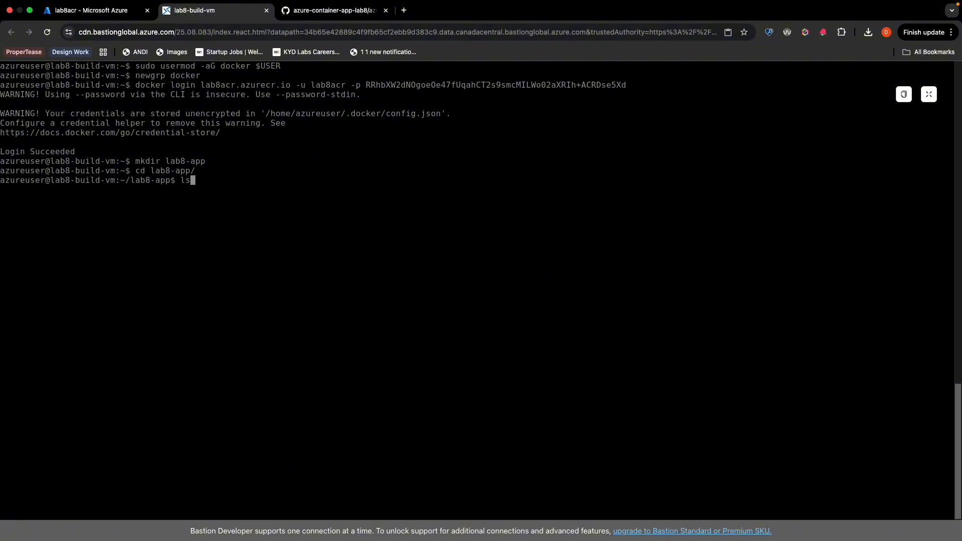
{"action": "key", "text": "Return"}
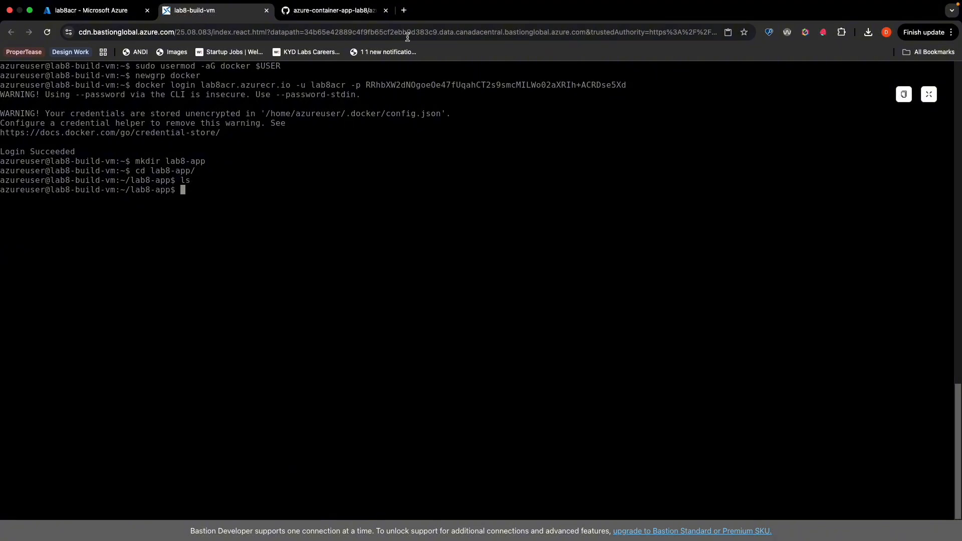
Return to the GitHub README, expand section 3, Build & Push a Docker Image to ACR, and find the Dockerfile commands in section 3.5.
{"action": "left_click", "coordinate": [319, 13]}
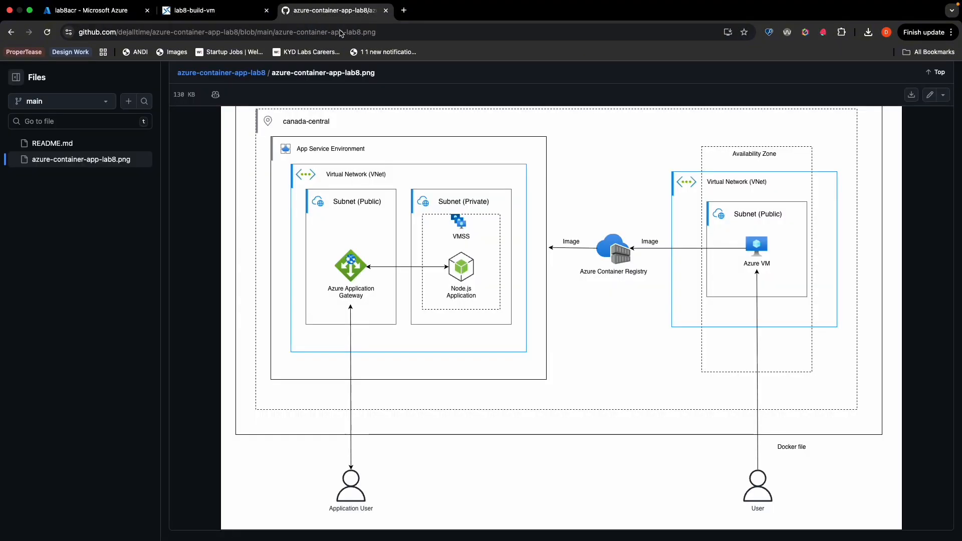
{"action": "left_click", "coordinate": [77, 142]}
{"action": "scroll", "coordinate": [588, 242], "scroll_direction": "down", "scroll_amount": 10}
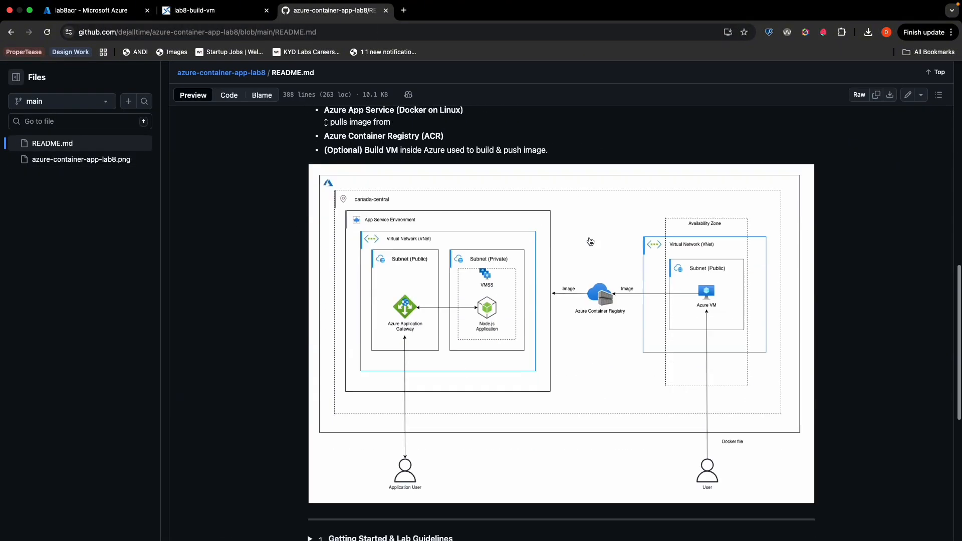
{"action": "scroll", "coordinate": [590, 242], "scroll_direction": "down", "scroll_amount": 6}
{"action": "scroll", "coordinate": [591, 240], "scroll_direction": "up", "scroll_amount": 4}
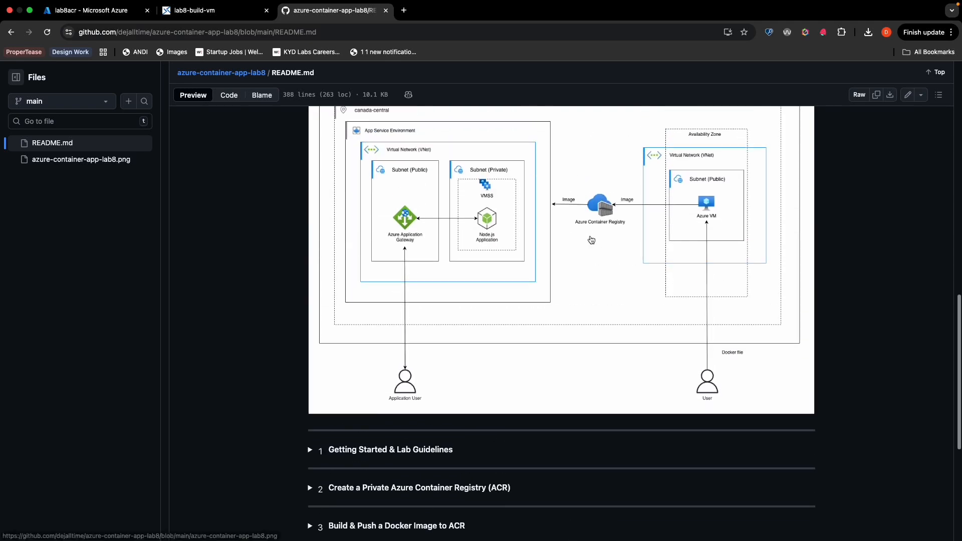
{"action": "scroll", "coordinate": [591, 240], "scroll_direction": "up", "scroll_amount": 4}
{"action": "scroll", "coordinate": [499, 290], "scroll_direction": "down", "scroll_amount": 6}
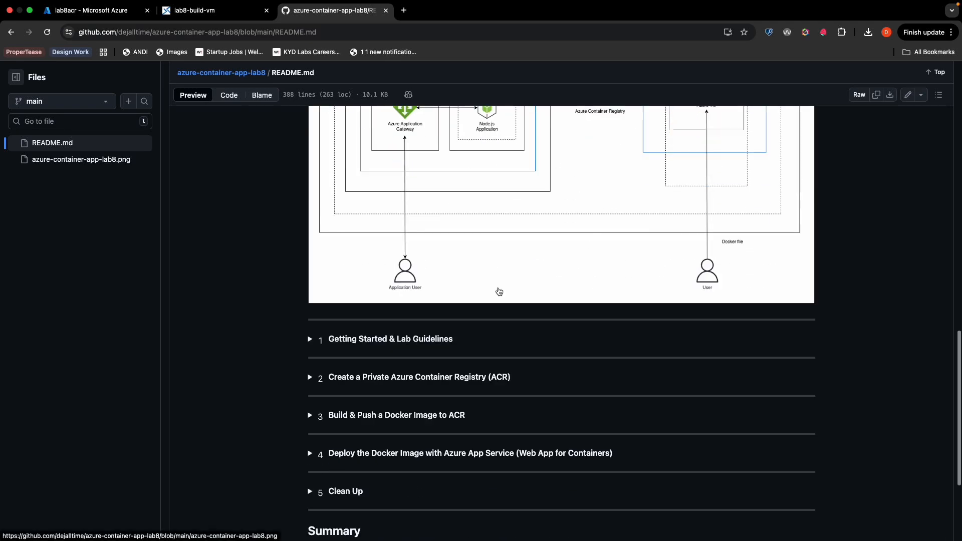
{"action": "left_click", "coordinate": [310, 415]}
{"action": "scroll", "coordinate": [352, 397], "scroll_direction": "down", "scroll_amount": 20}
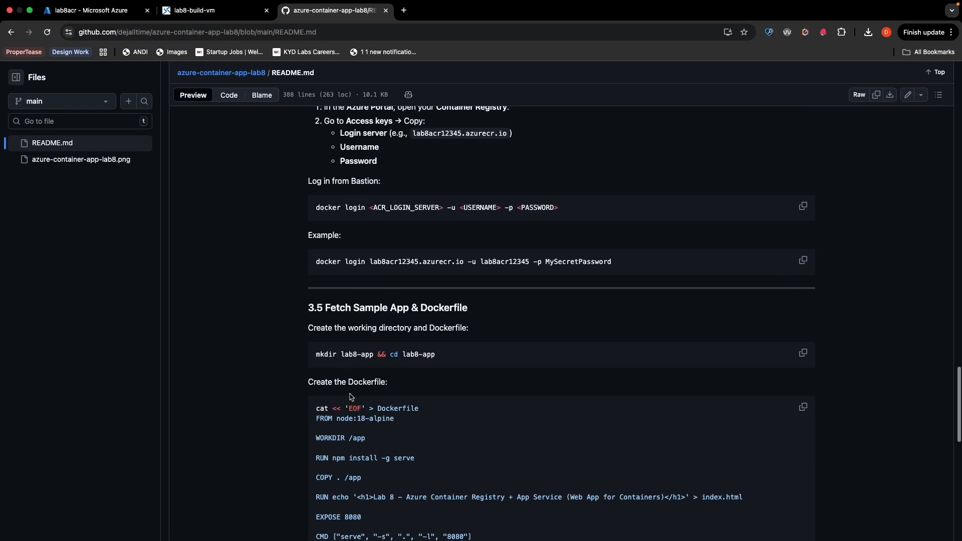
{"action": "scroll", "coordinate": [352, 396], "scroll_direction": "down", "scroll_amount": 3}
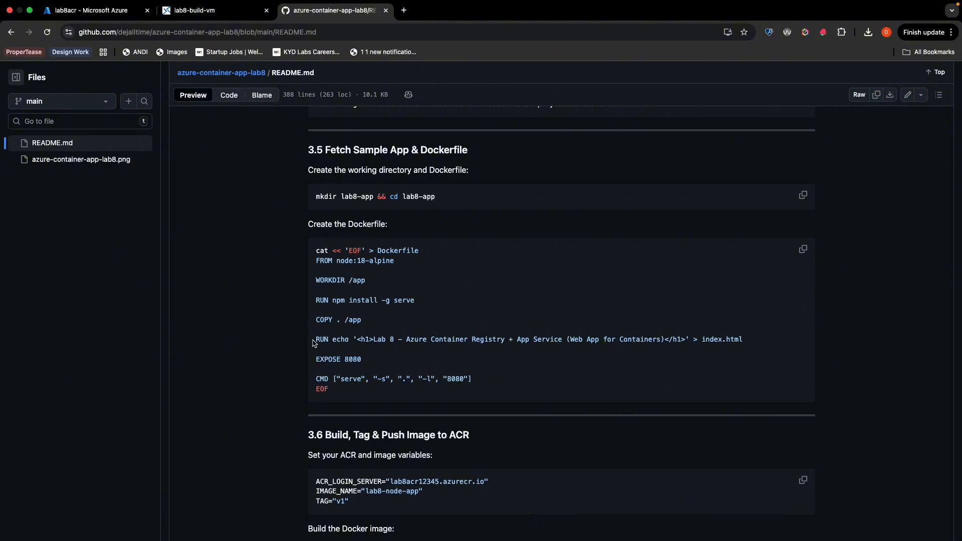
Copy the README's Dockerfile creation block, run it in lab8-app on lab8-build-vm, and list the directory to check the file.
{"action": "left_click_drag", "start_coordinate": [314, 343], "coordinate": [748, 343]}
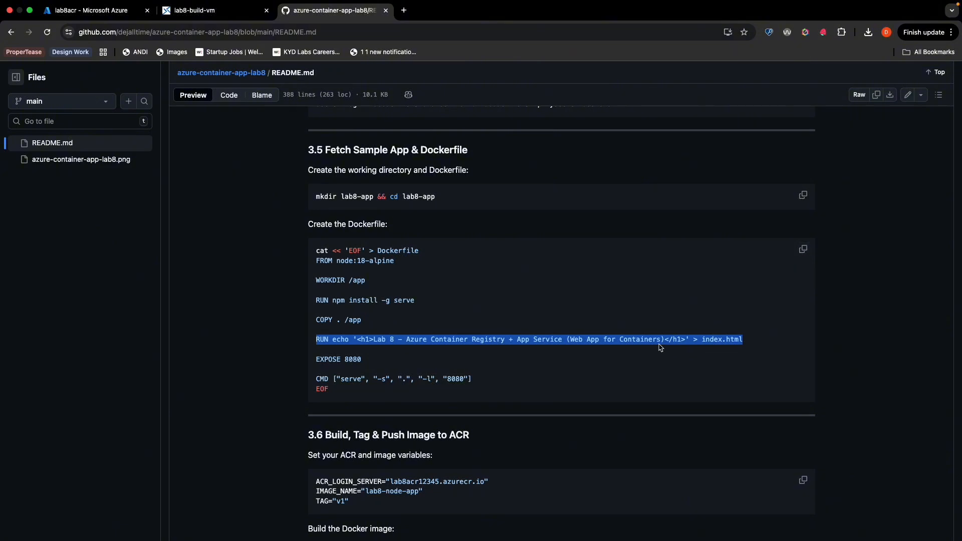
{"action": "left_click", "coordinate": [803, 249]}
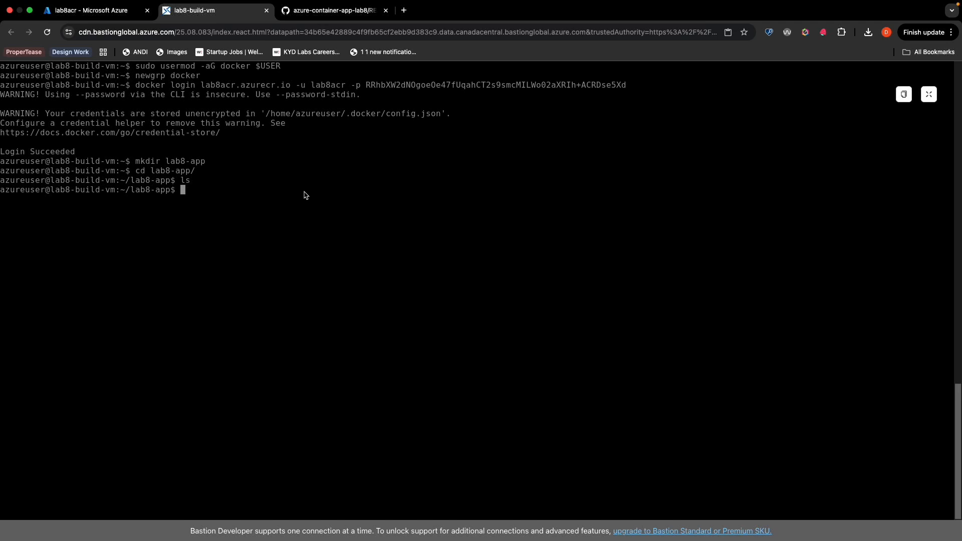
{"action": "key", "text": "super+v"}
{"action": "key", "text": "Return"}
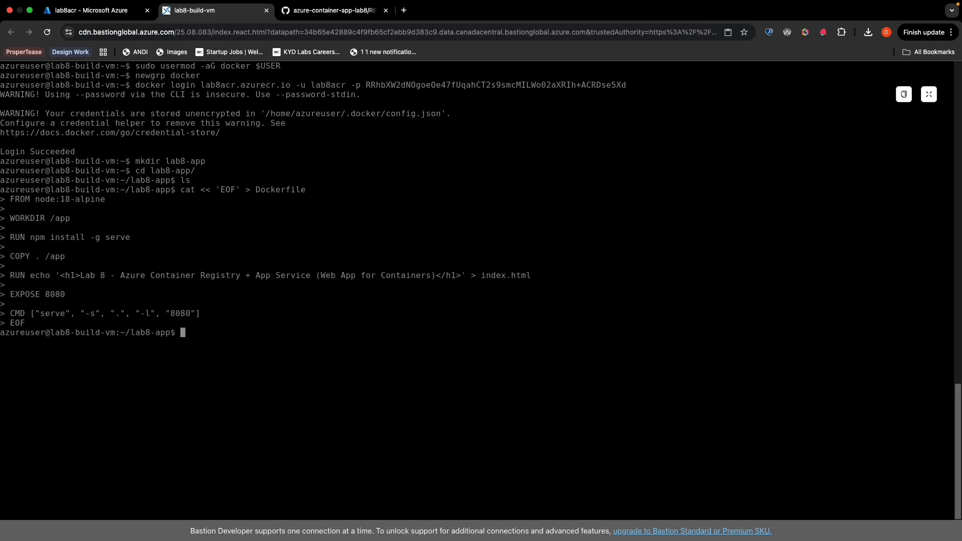
{"action": "type", "text": "ls"}
{"action": "key", "text": "Return"}
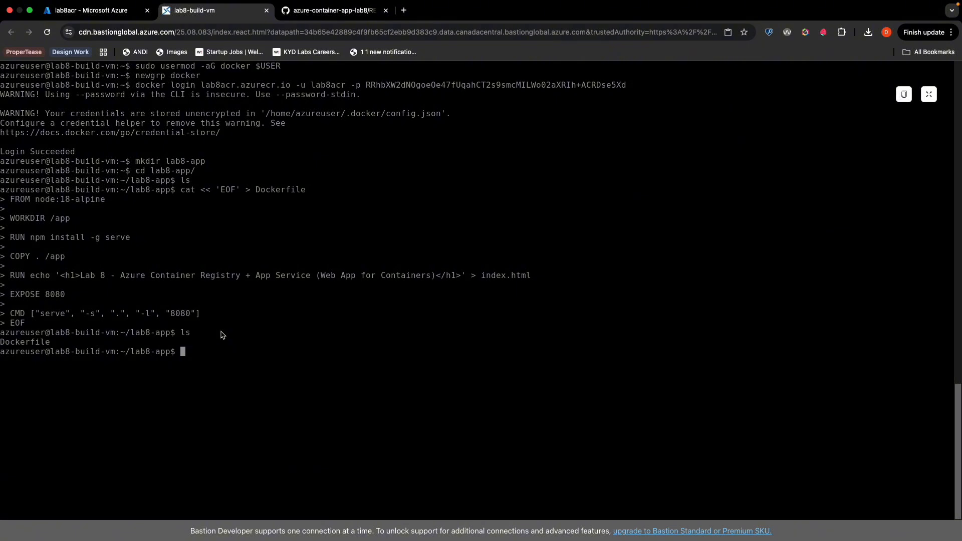
Clear the lab8-build-vm terminal and set ACR_LOGIN_SERVER to "lab8acr.azurecr.io", copying the login server from the registry's access keys in the Azure portal.
{"action": "type", "text": "clear"}
{"action": "key", "text": "Return"}
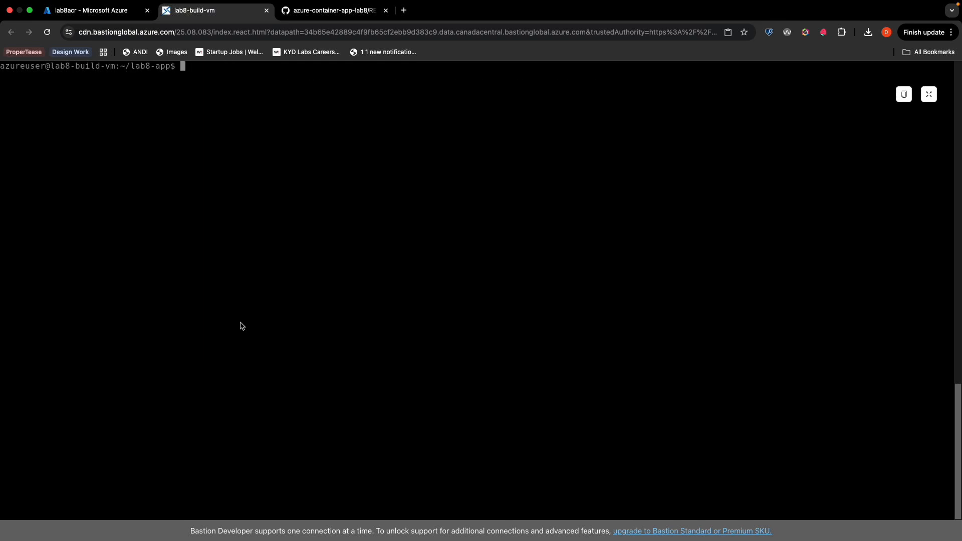
{"action": "type", "text": "ACR_LOGIN_SERVER=\""}
{"action": "left_click", "coordinate": [111, 15]}
{"action": "left_click", "coordinate": [500, 158]}
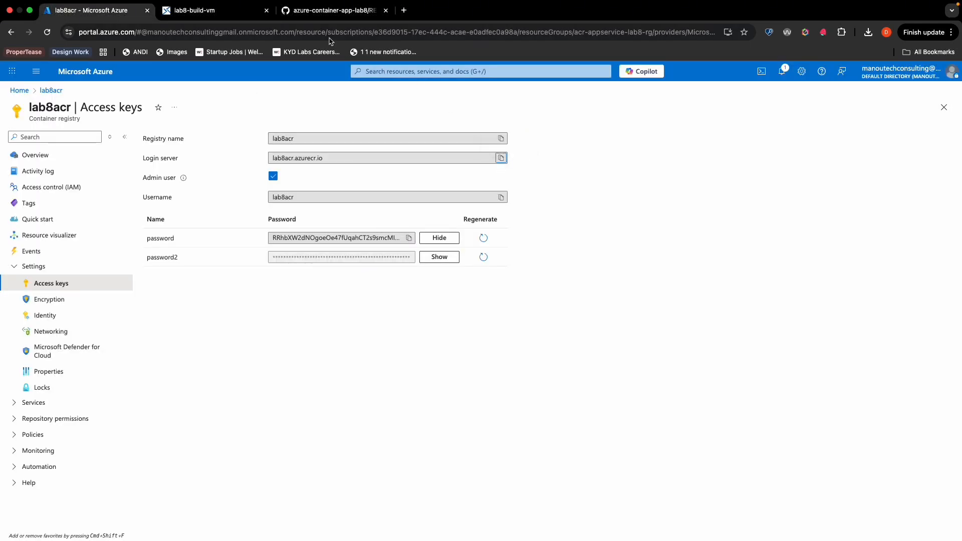
{"action": "left_click", "coordinate": [327, 10]}
{"action": "left_click", "coordinate": [237, 19]}
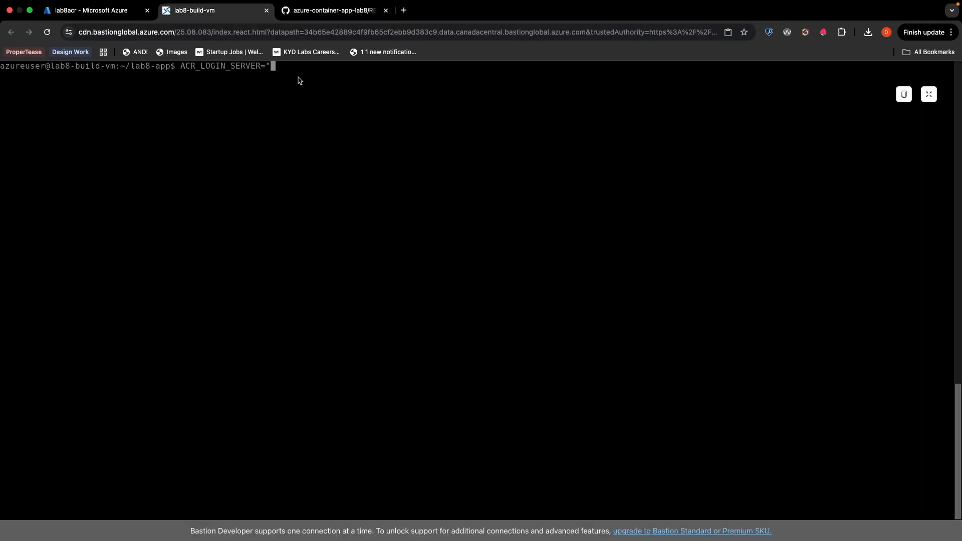
{"action": "key", "text": "super+v"}
{"action": "type", "text": "\""}
{"action": "key", "text": "Return"}
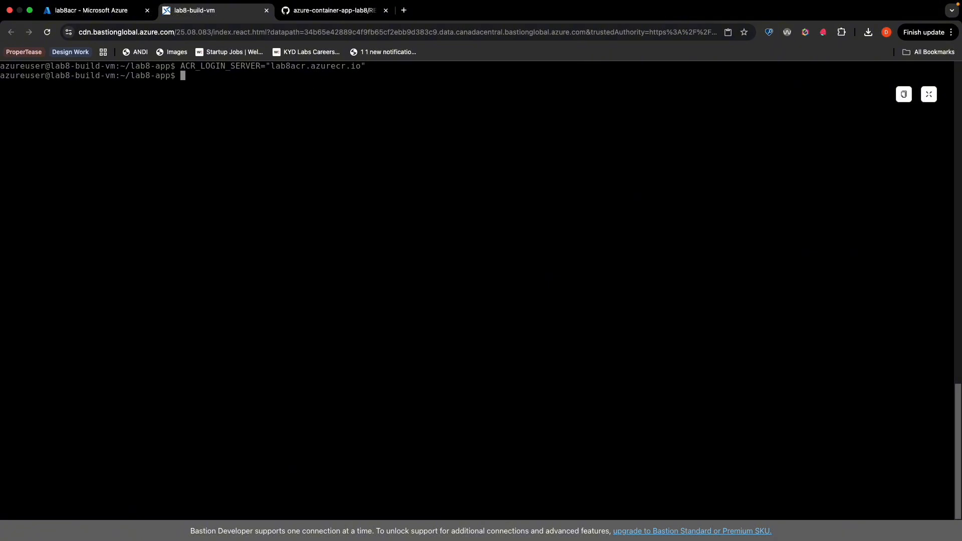
Set the shell variables IMAGE_NAME to "lab8-node-app" and TAG to "v1".
{"action": "type", "text": "IMAGE_NAME=\"lab8-node-app\""}
{"action": "key", "text": "Return"}
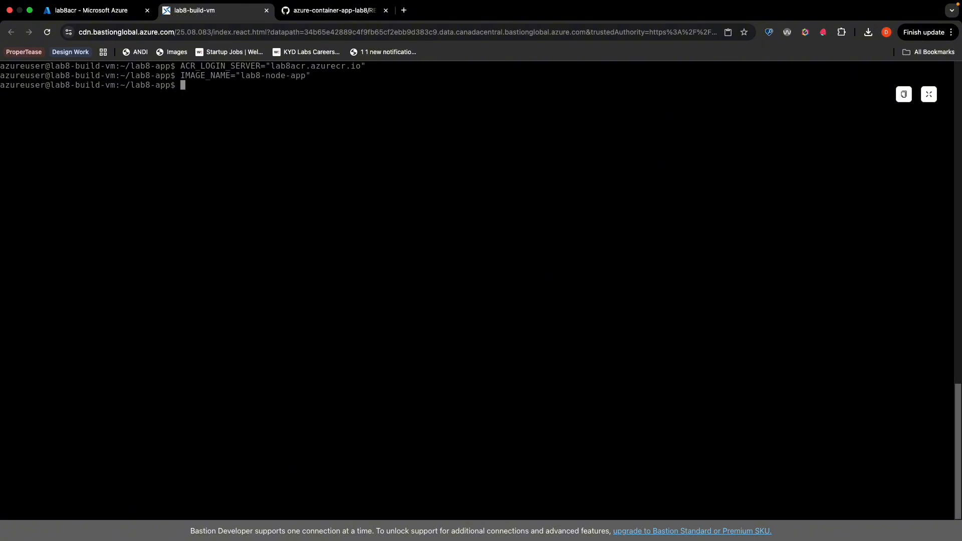
{"action": "type", "text": "TAG=\"v1\""}
{"action": "key", "text": "Return"}
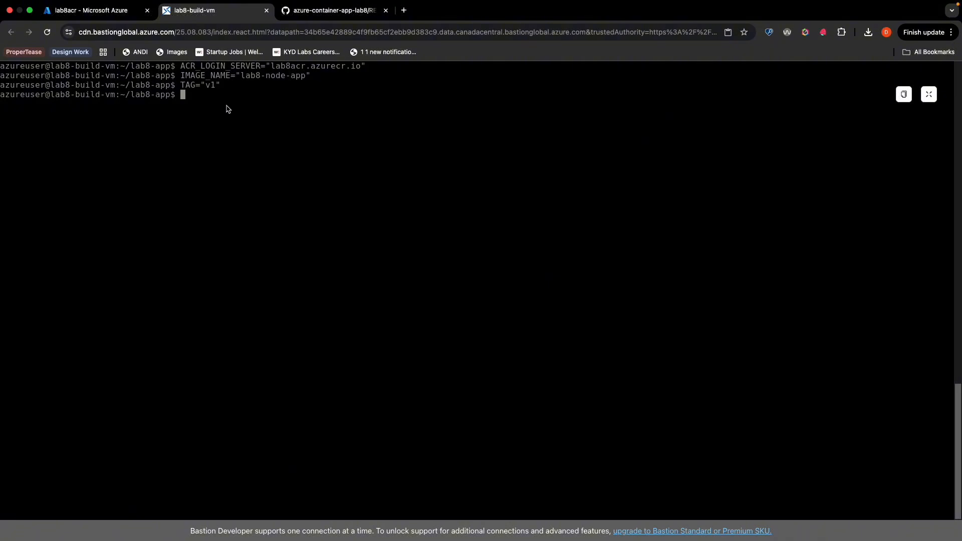
Build the Docker image from the current directory with docker build -t $IMAGE_NAME:$TAG.
{"action": "type", "text": "docker build -t $IMAGE_NAME"}
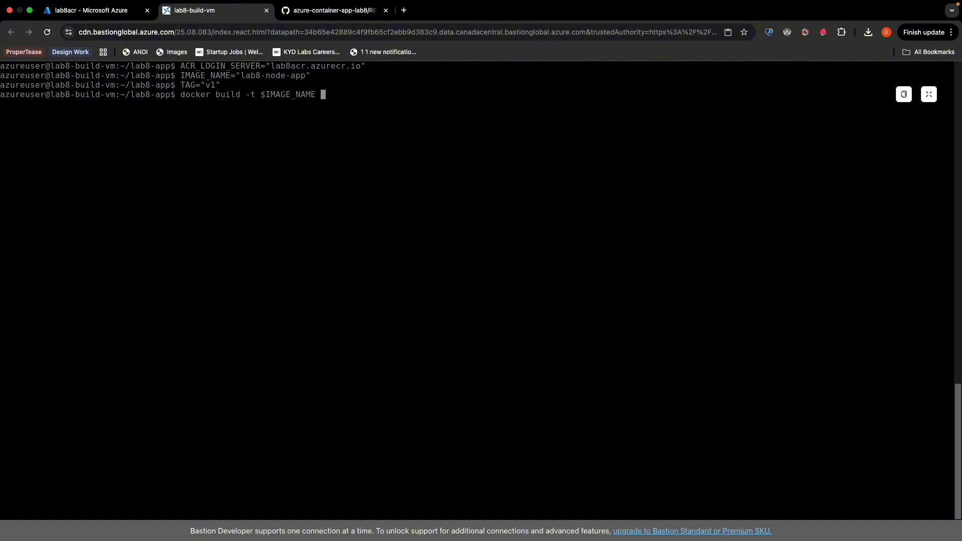
{"action": "key", "text": "BackSpace"}
{"action": "type", "text": ":$TAG ."}
{"action": "key", "text": "Return"}
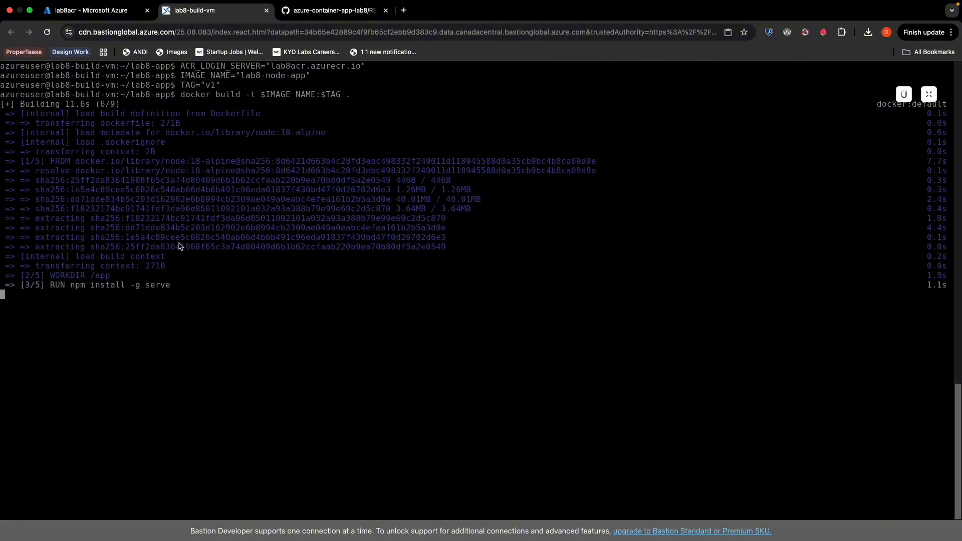
Copy the docker tag command from README section 3.6 on GitHub and run it on lab8-build-vm to tag the image for the registry.
{"action": "left_click", "coordinate": [331, 12]}
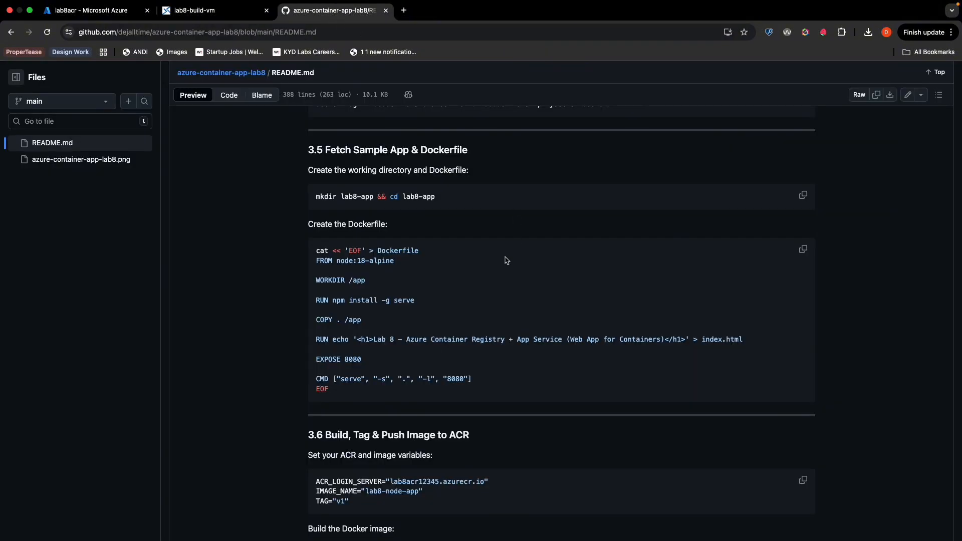
{"action": "scroll", "coordinate": [506, 260], "scroll_direction": "down", "scroll_amount": 10}
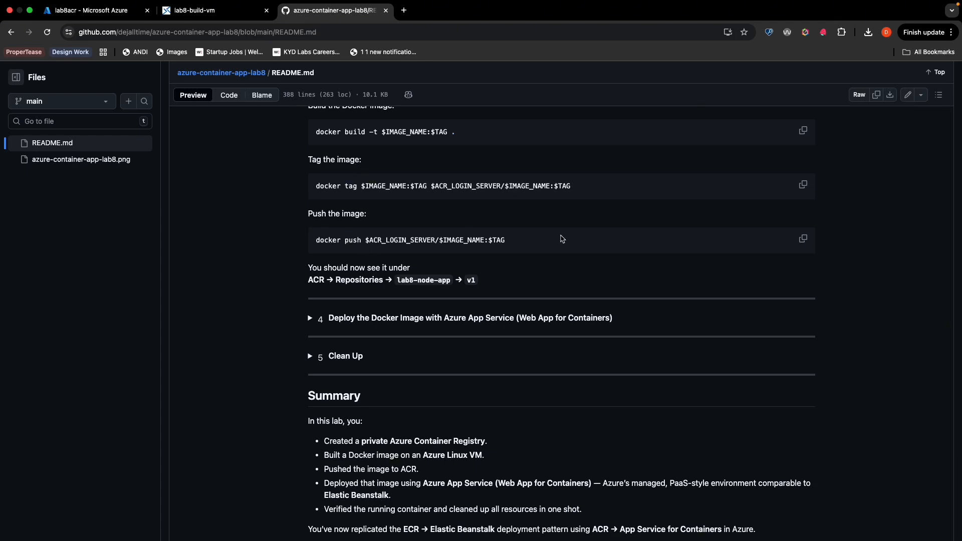
{"action": "left_click", "coordinate": [803, 184]}
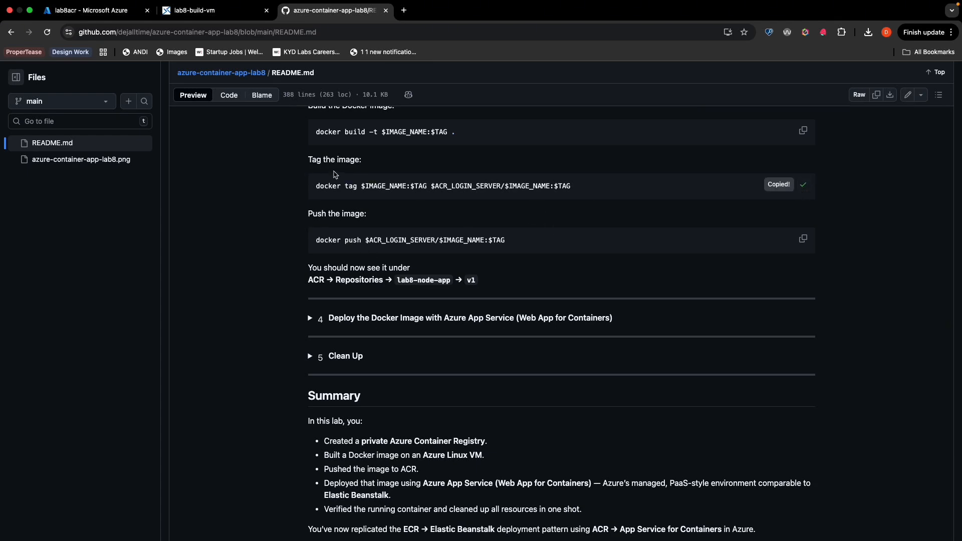
{"action": "left_click", "coordinate": [193, 15]}
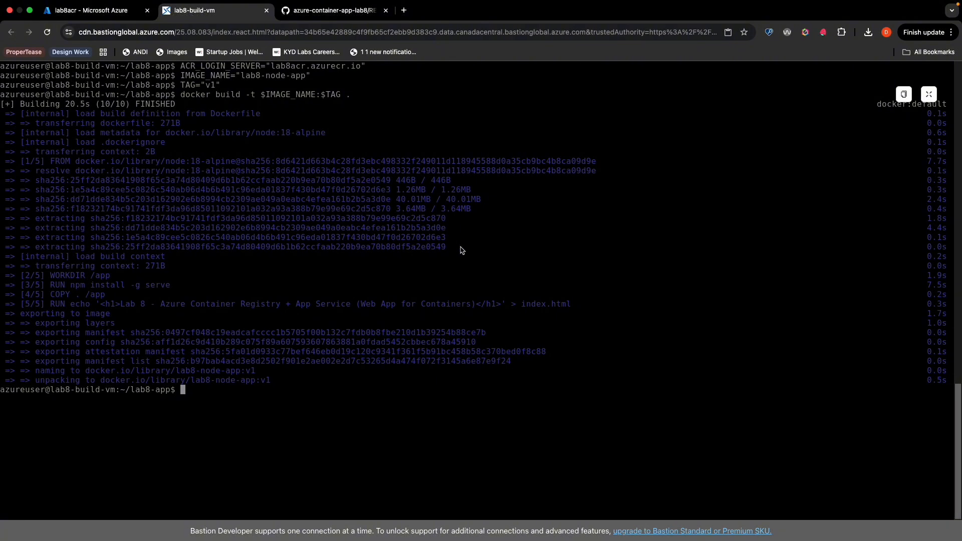
{"action": "key", "text": "super+v"}
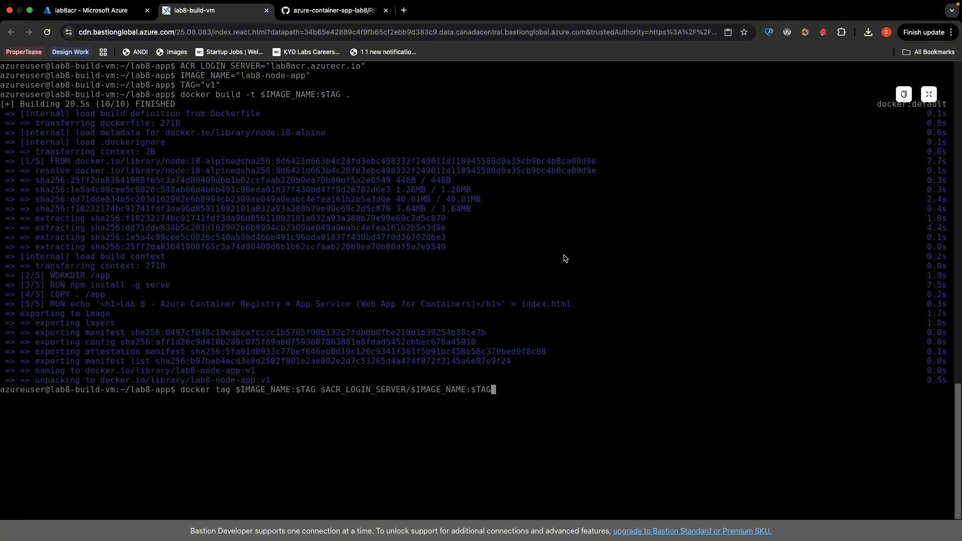
{"action": "key", "text": "Return"}
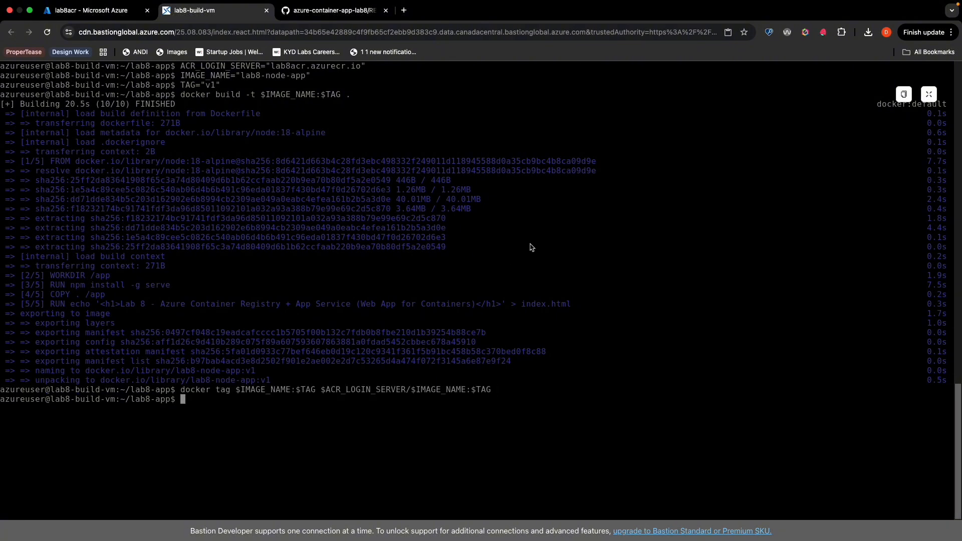
Copy the README's docker push $ACR_LOGIN_SERVER/$IMAGE_NAME:$TAG command and run it on lab8-build-vm.
{"action": "left_click", "coordinate": [304, 15]}
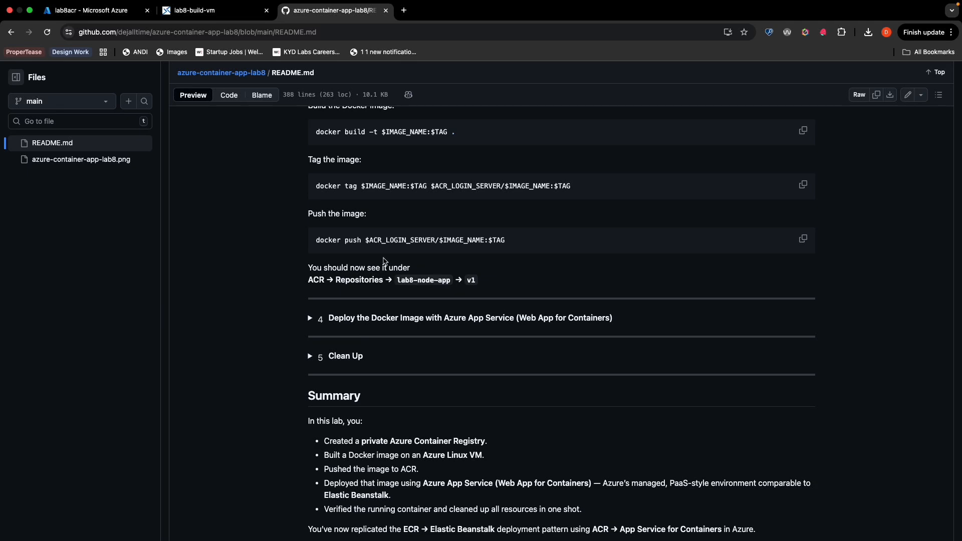
{"action": "left_click", "coordinate": [803, 241]}
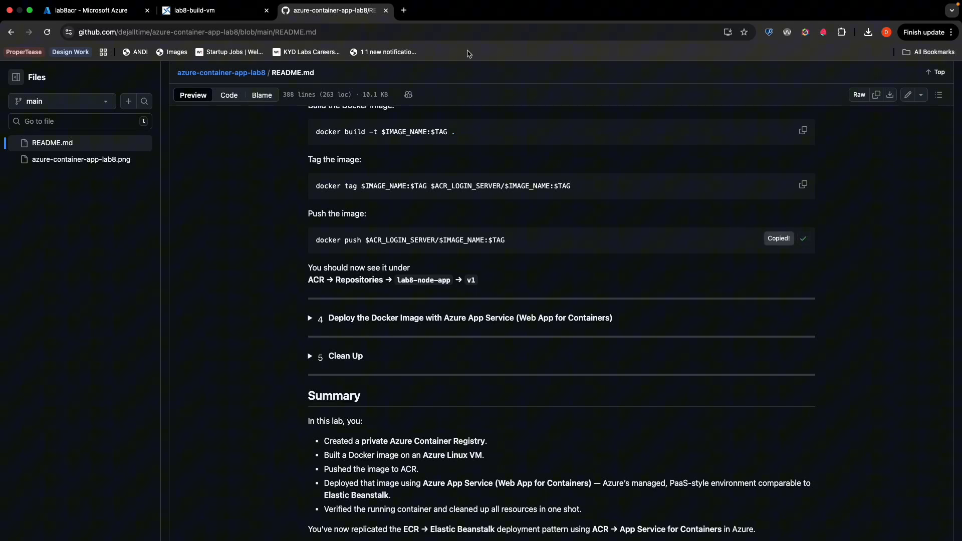
{"action": "left_click", "coordinate": [232, 14]}
{"action": "key", "text": "super+v"}
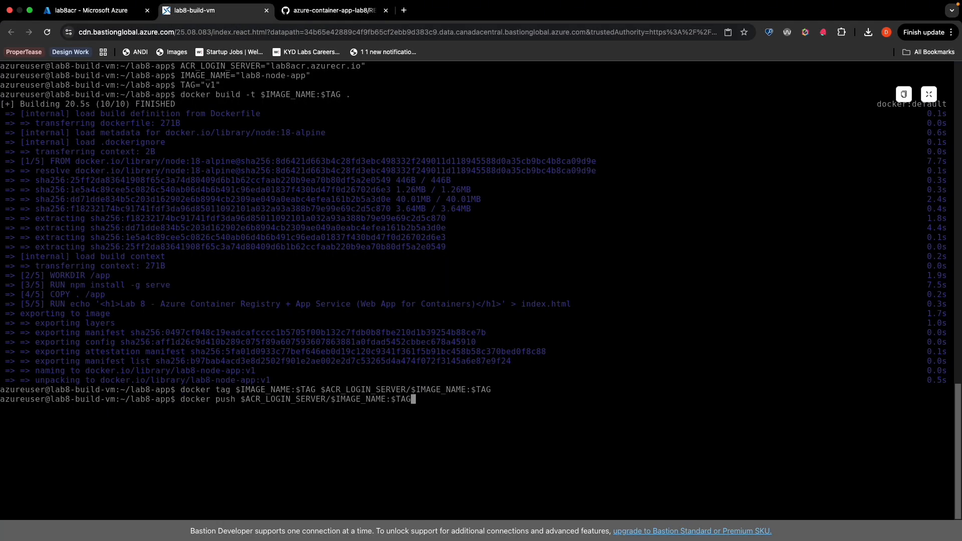
{"action": "key", "text": "Return"}
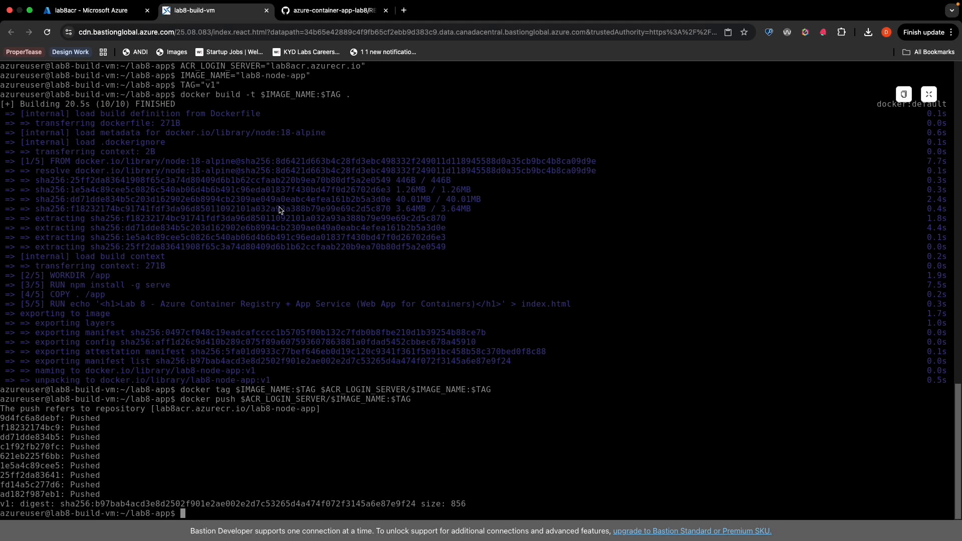
Switch to GitHub and review the azure-container-app-lab8.png diagram, from the container registry to the App Service environment.
{"action": "left_click", "coordinate": [309, 16]}
{"action": "left_click", "coordinate": [77, 159]}
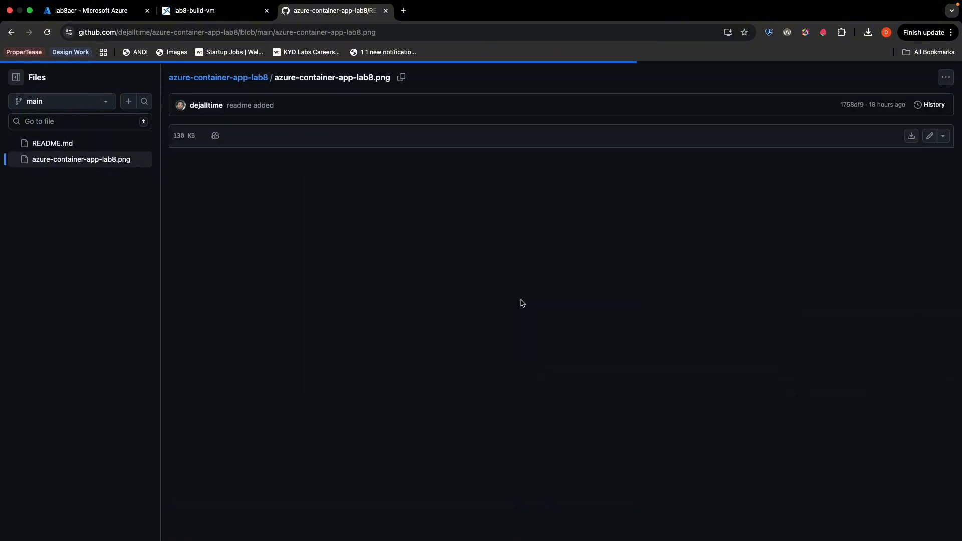
{"action": "scroll", "coordinate": [520, 299], "scroll_direction": "down", "scroll_amount": 3}
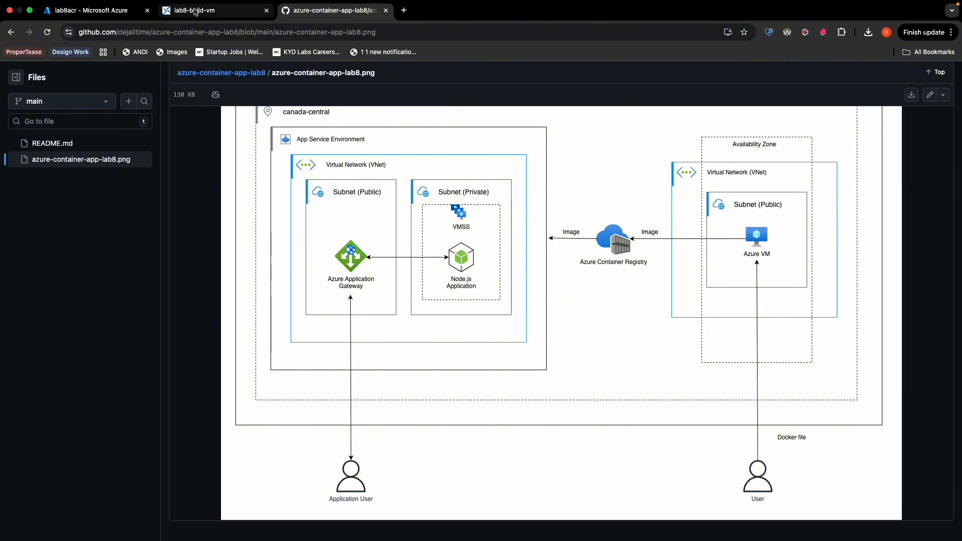
Switch to the Azure portal and start a new App Service plan in the acr-appservice-lab8-rg resource group.
{"action": "left_click", "coordinate": [99, 15]}
{"action": "left_click", "coordinate": [441, 74]}
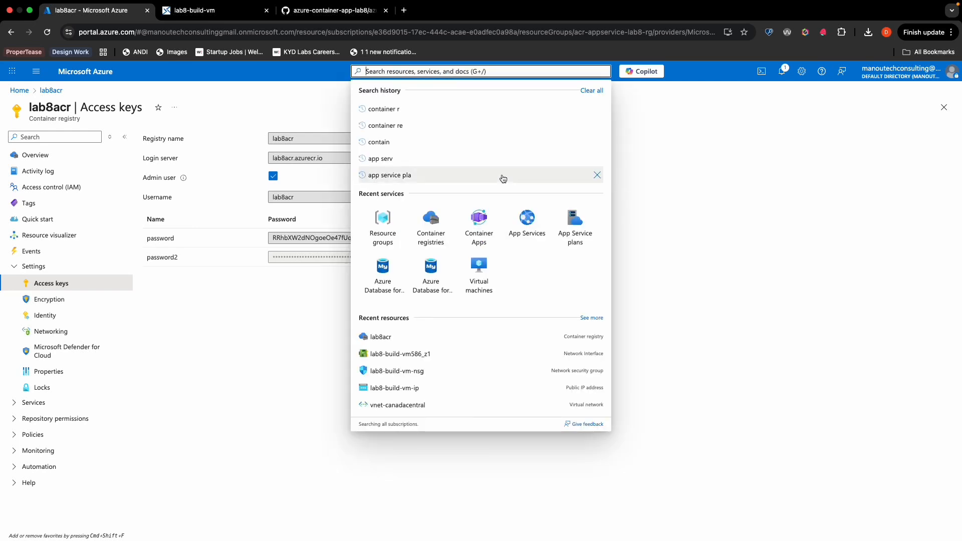
{"action": "left_click", "coordinate": [570, 226]}
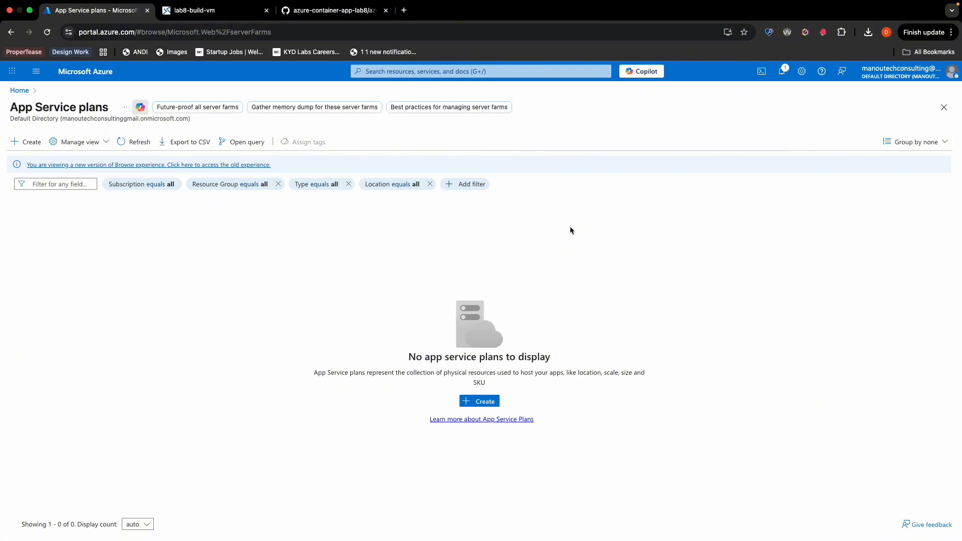
{"action": "left_click", "coordinate": [492, 401]}
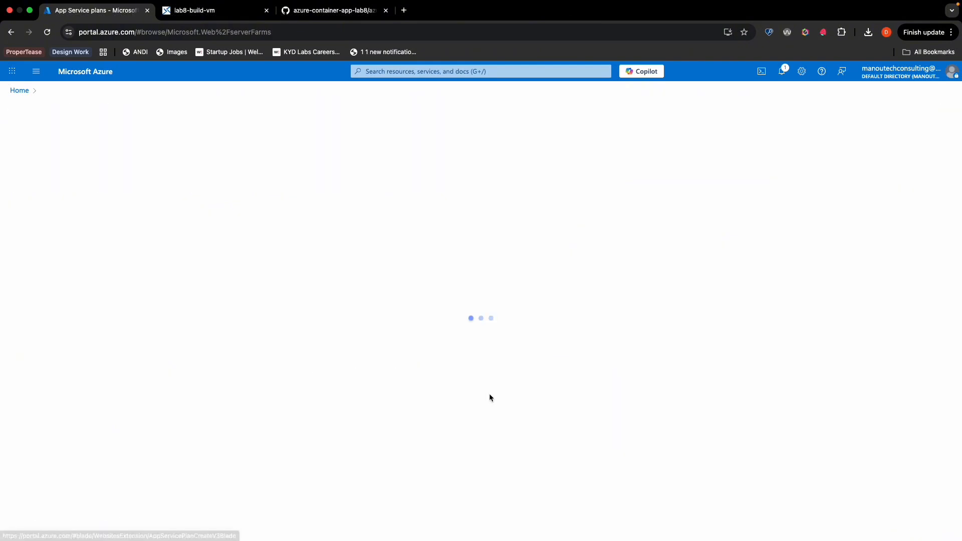
{"action": "left_click", "coordinate": [189, 271]}
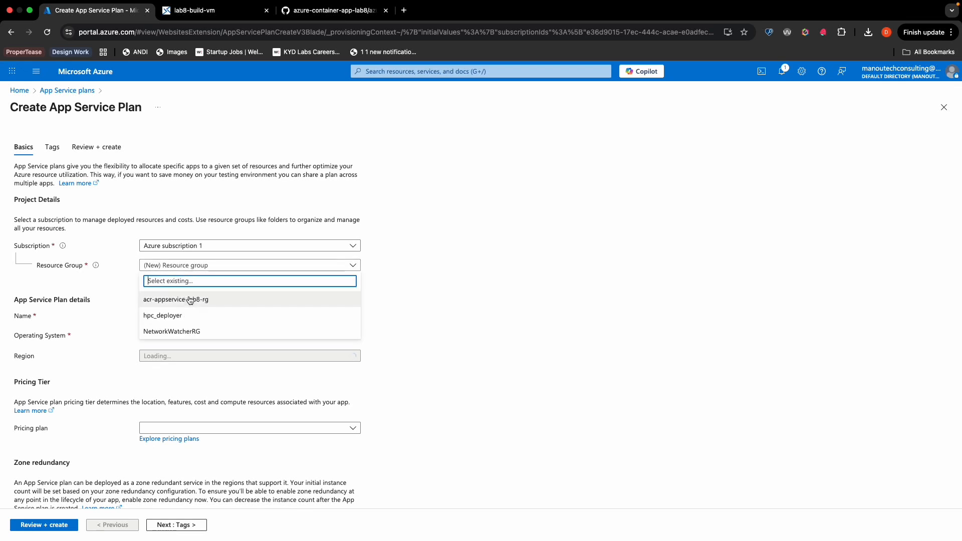
{"action": "left_click", "coordinate": [188, 299]}
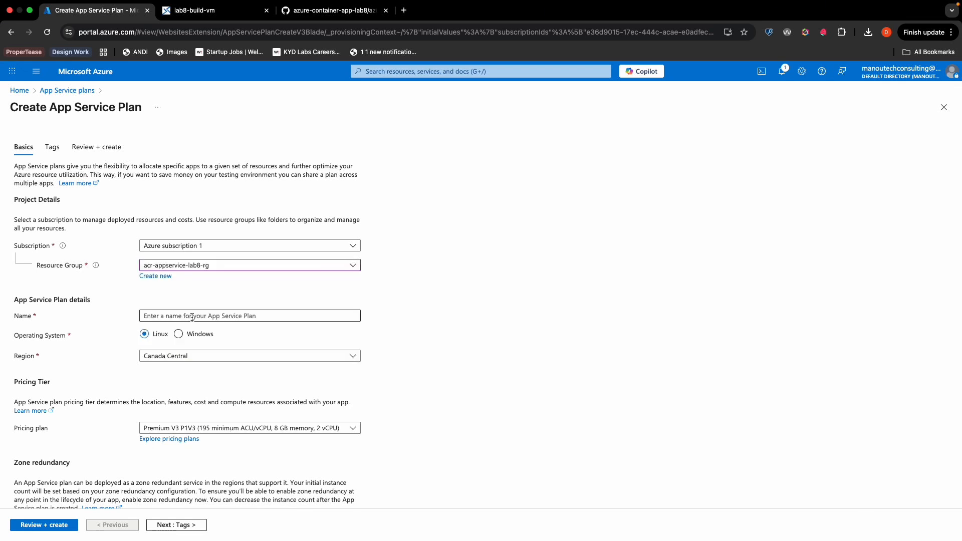
Name the App Service plan lab8-asp-linux and choose the Free F1 pricing plan.
{"action": "left_click", "coordinate": [192, 317]}
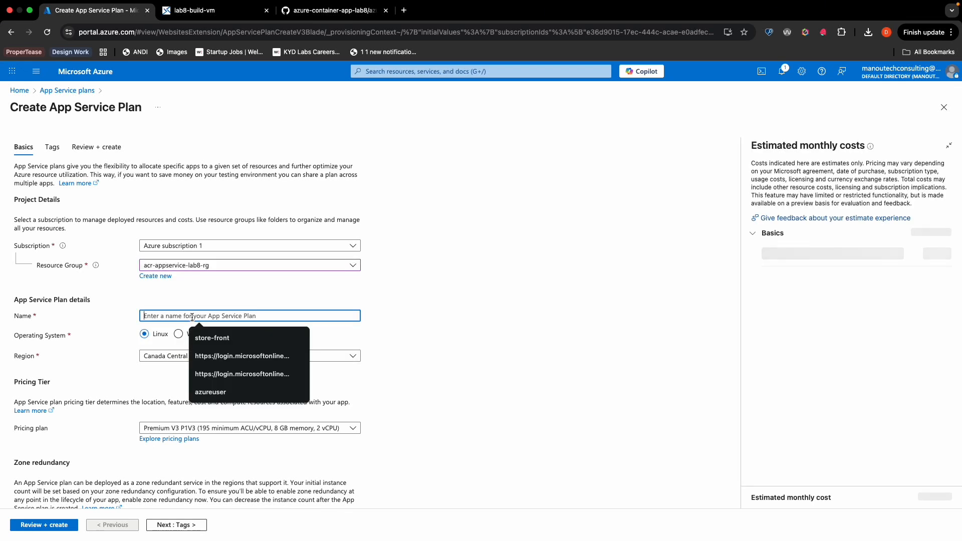
{"action": "key", "text": "Escape"}
{"action": "type", "text": "lab8-asp-li"}
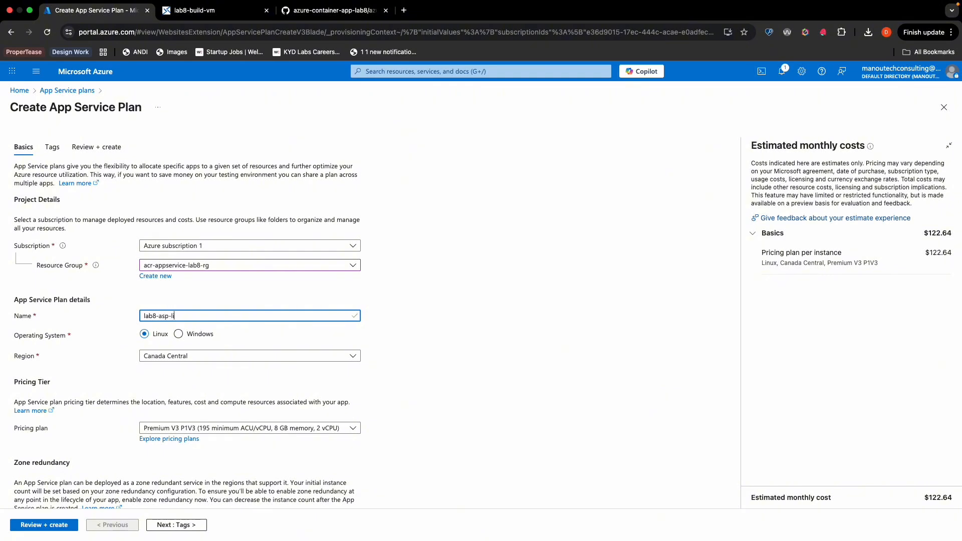
{"action": "type", "text": "nux"}
{"action": "scroll", "coordinate": [270, 308], "scroll_direction": "down", "scroll_amount": 2}
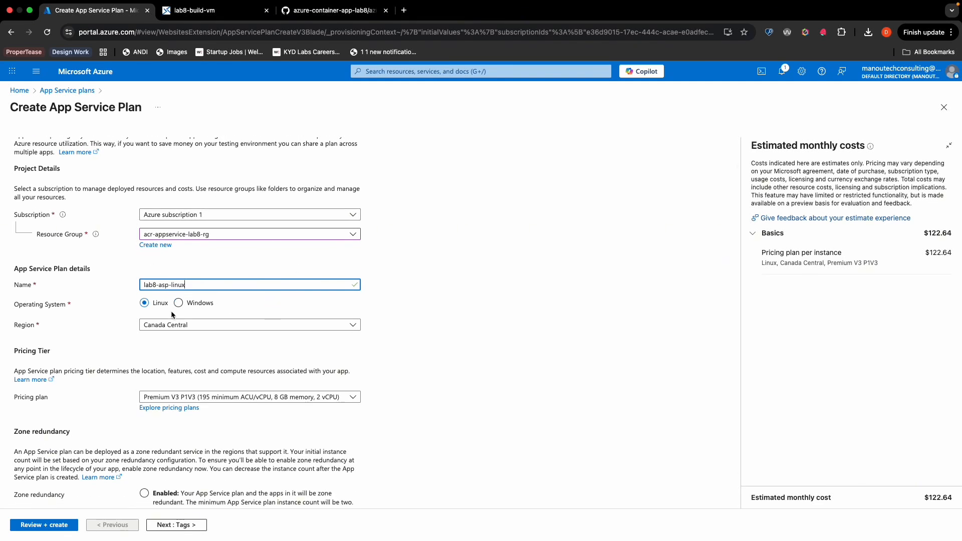
{"action": "scroll", "coordinate": [173, 320], "scroll_direction": "down", "scroll_amount": 1}
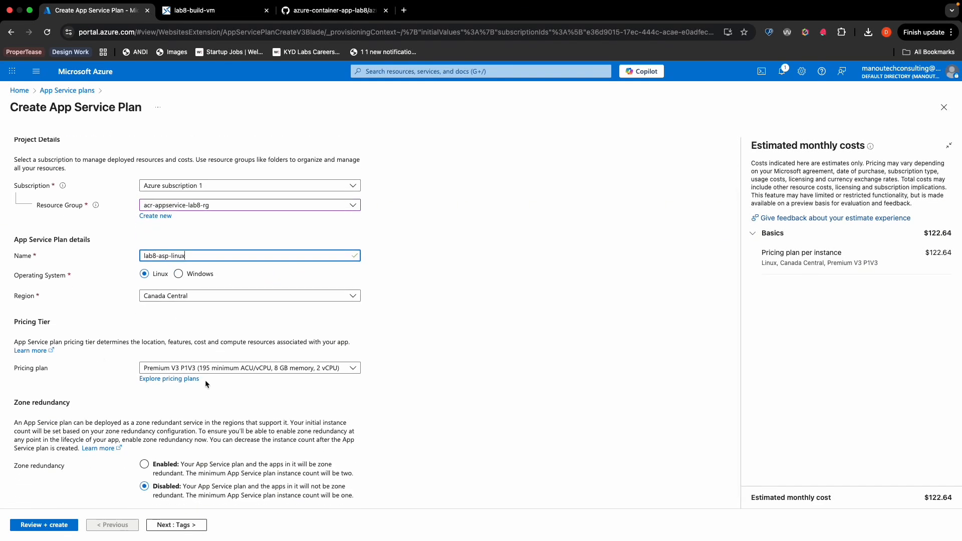
{"action": "left_click", "coordinate": [219, 369]}
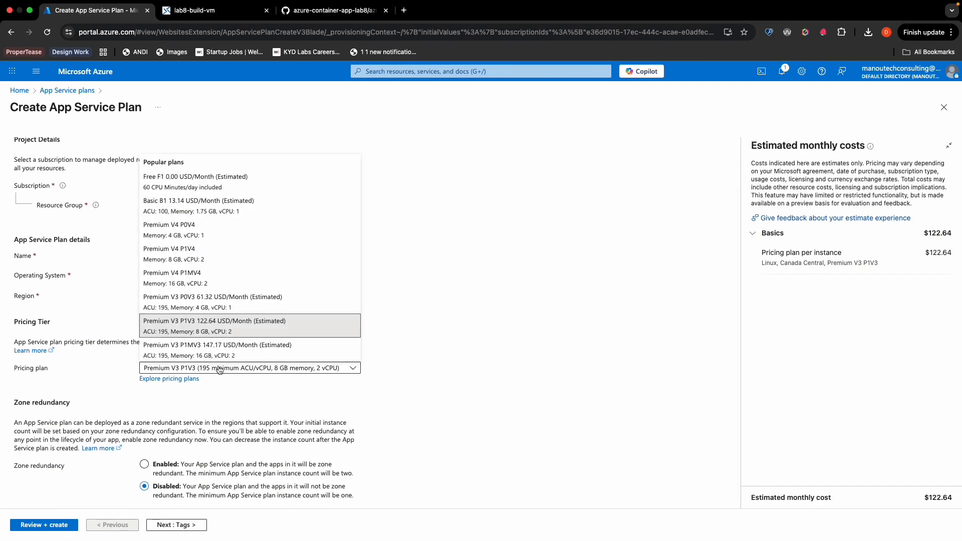
{"action": "left_click", "coordinate": [201, 182]}
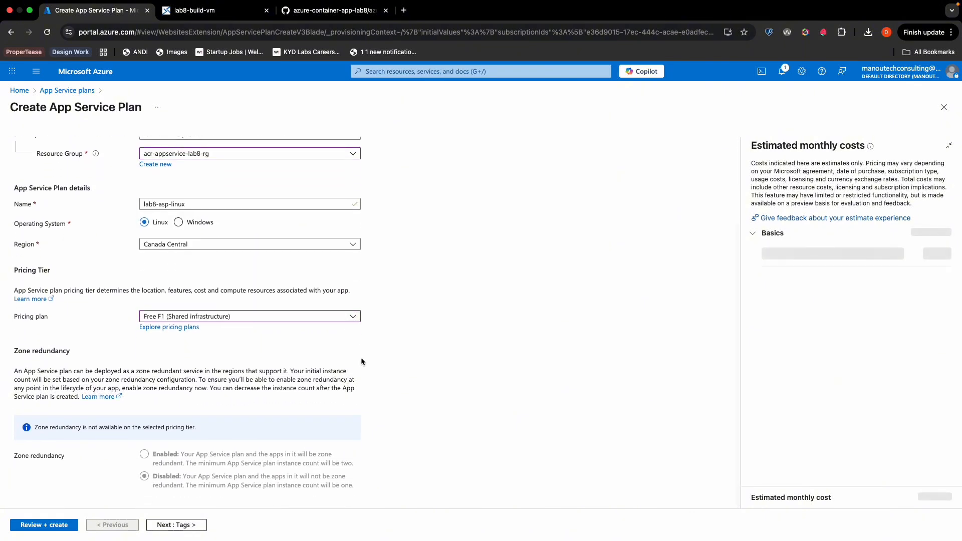
Leave the tags empty, review the App Service plan's settings and create it.
{"action": "left_click", "coordinate": [186, 528]}
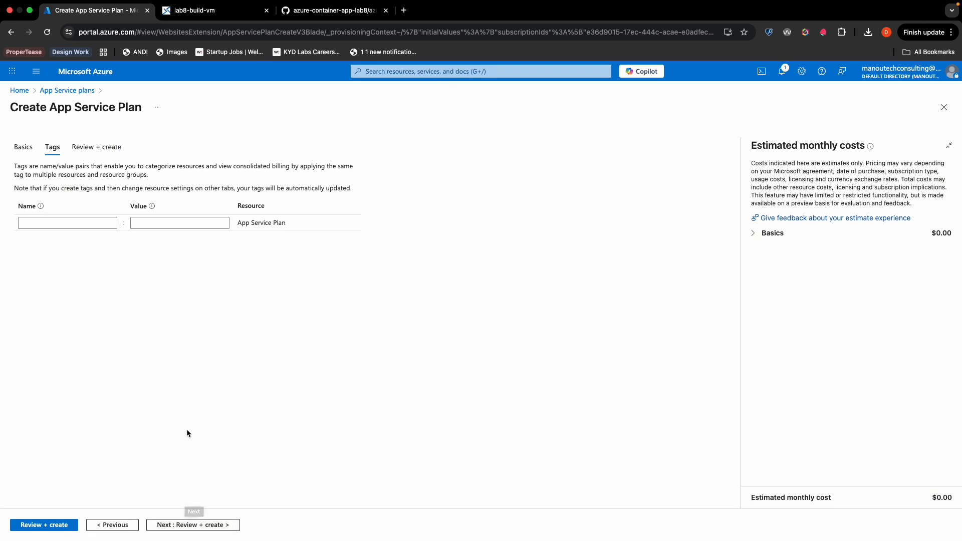
{"action": "left_click", "coordinate": [197, 526]}
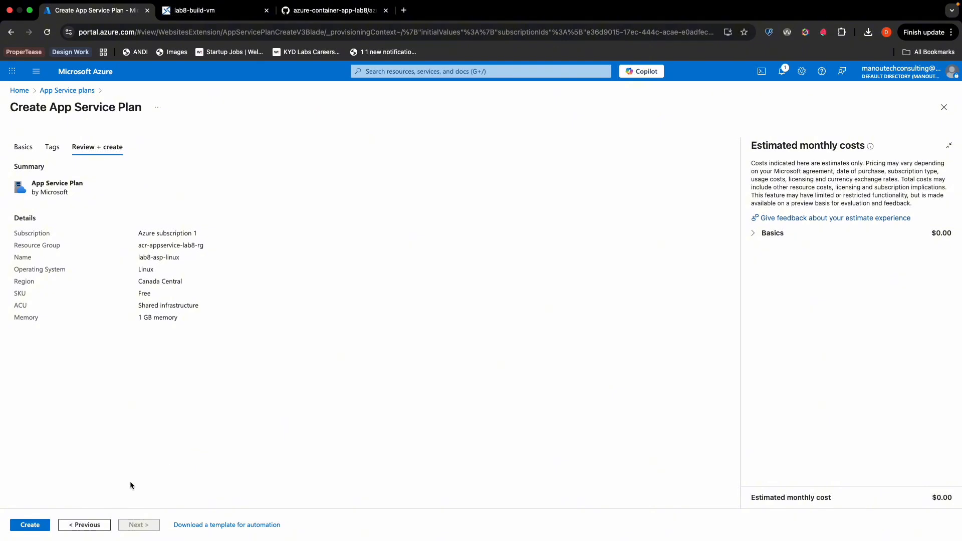
{"action": "left_click", "coordinate": [31, 524]}
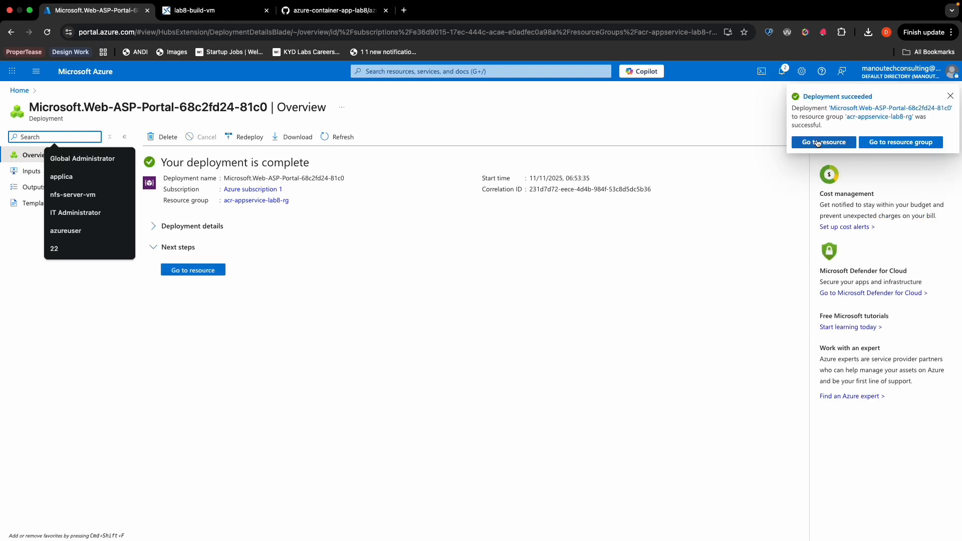
Start a new web app from App Services and assign it to the acr-appservice-lab8-rg resource group.
{"action": "left_click", "coordinate": [438, 73]}
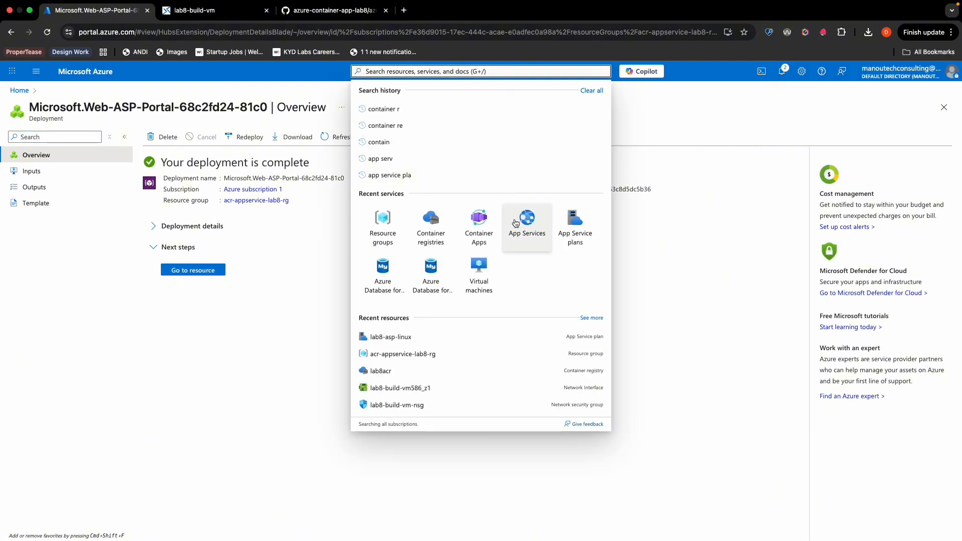
{"action": "left_click", "coordinate": [534, 220]}
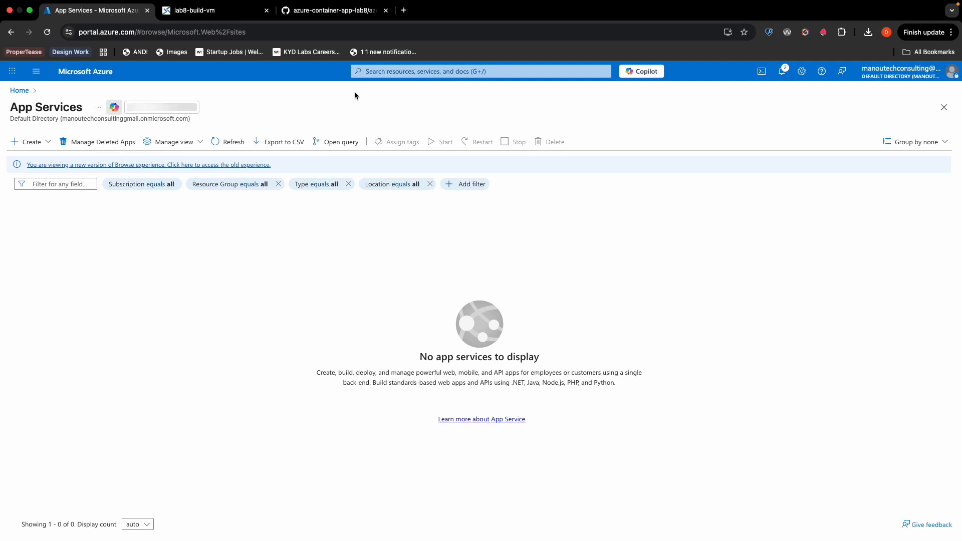
{"action": "left_click", "coordinate": [45, 142]}
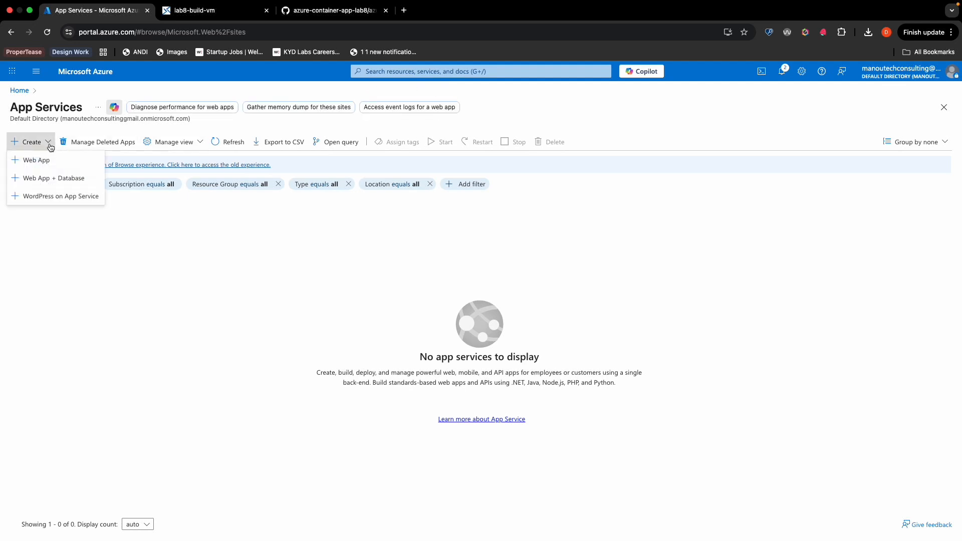
{"action": "left_click", "coordinate": [36, 161]}
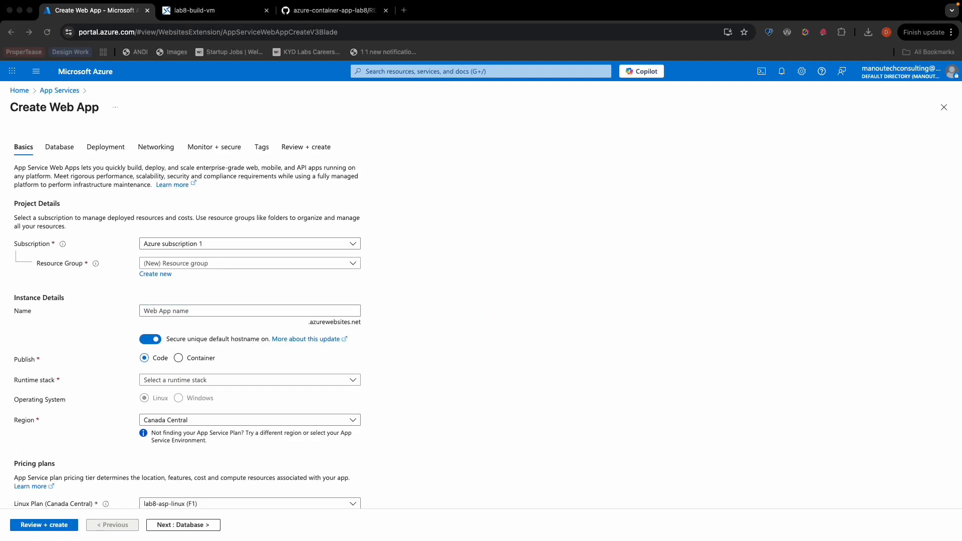
{"action": "left_click", "coordinate": [214, 264]}
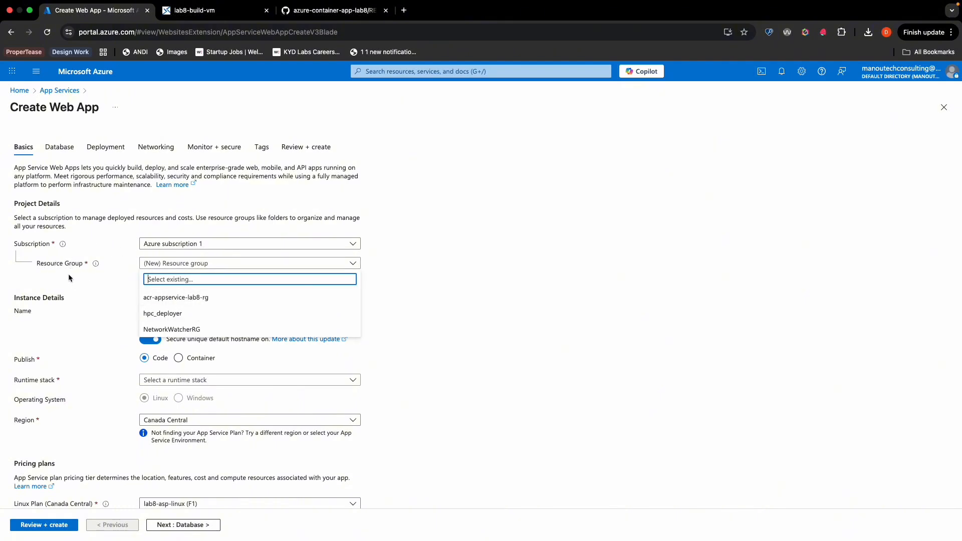
{"action": "left_click", "coordinate": [178, 298]}
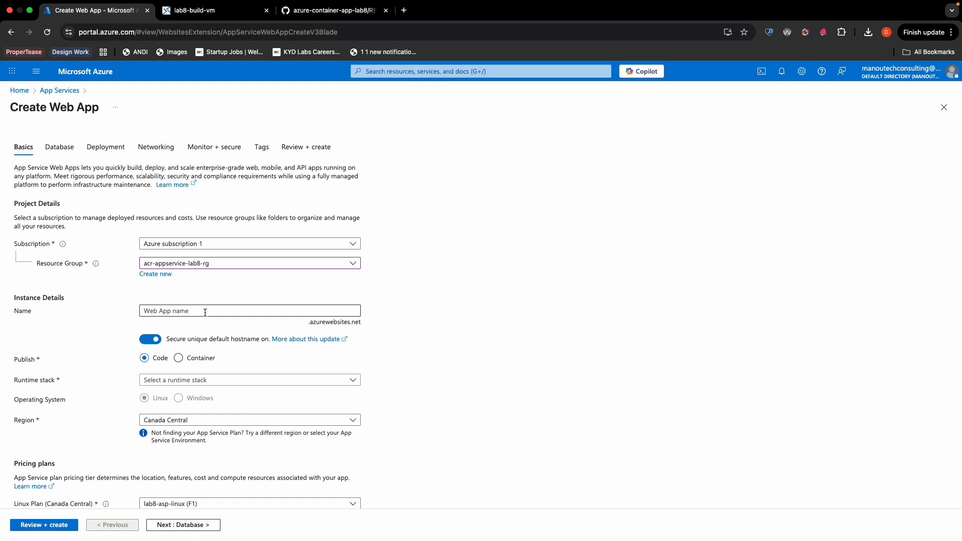
Name the web app lab8-webapp.
{"action": "left_click", "coordinate": [205, 312]}
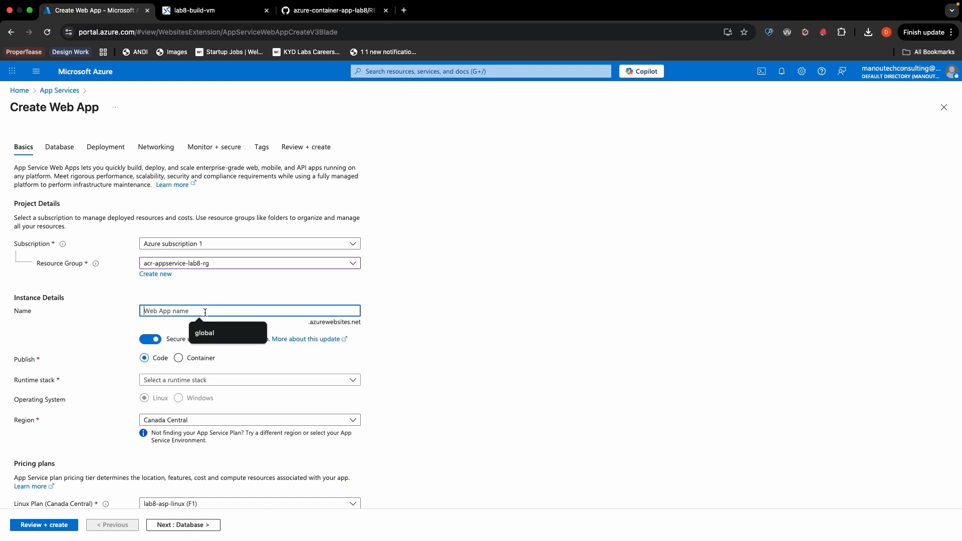
{"action": "type", "text": "lab"}
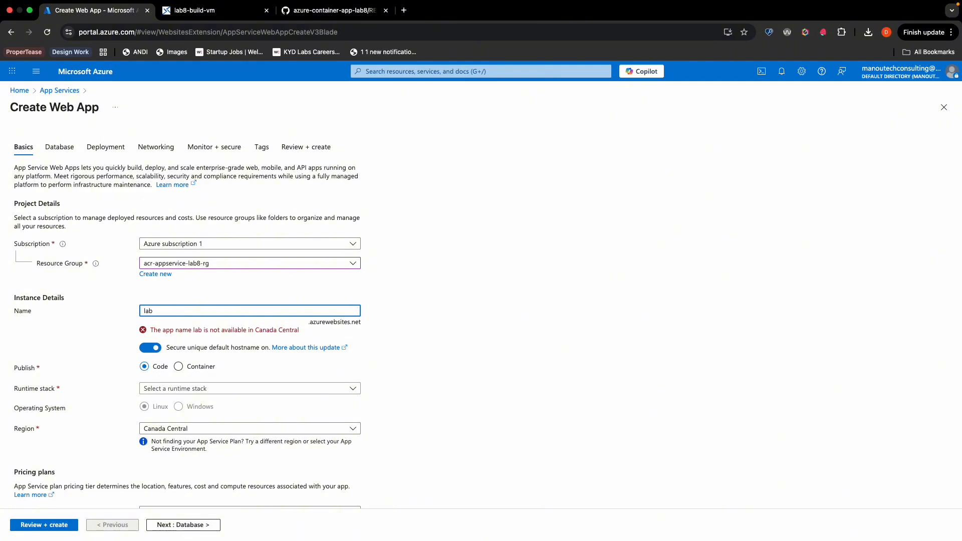
{"action": "type", "text": "8-webapp"}
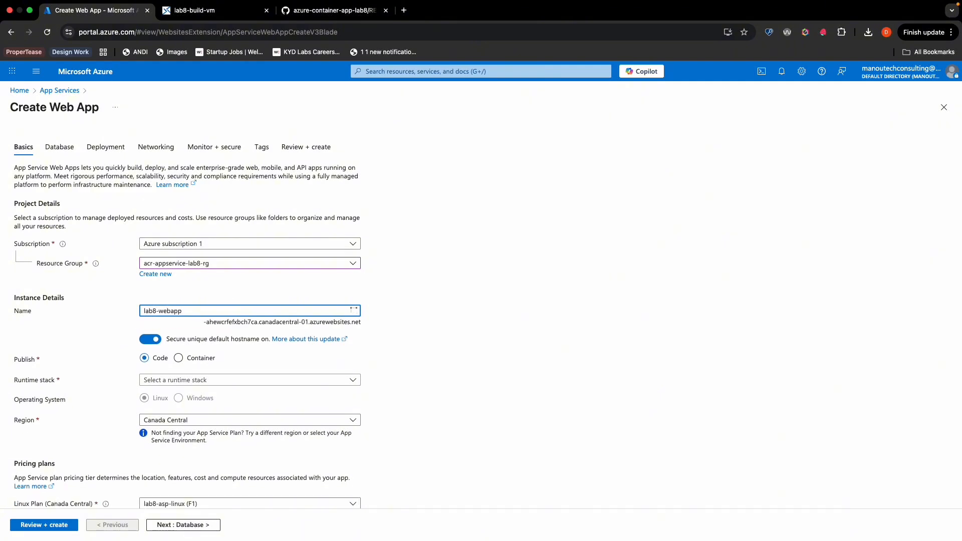
{"action": "left_click", "coordinate": [465, 327]}
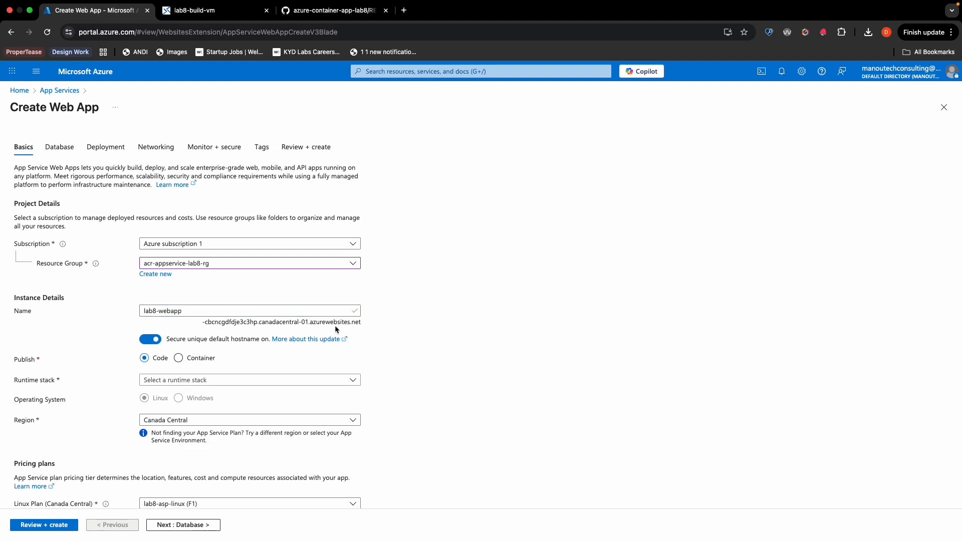
Set the web app to publish as a Linux container, keeping the Canada Central region and the lab8-asp-linux plan.
{"action": "left_click", "coordinate": [178, 358]}
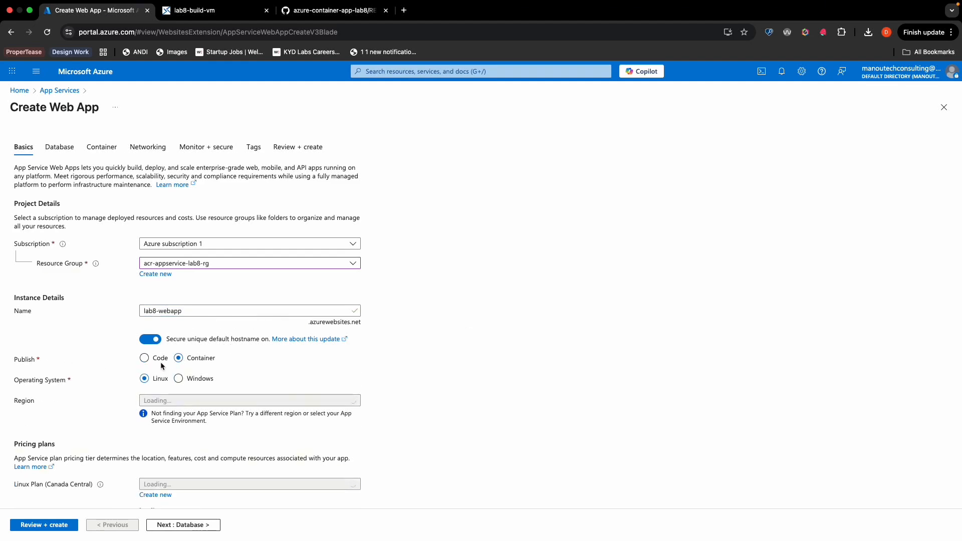
{"action": "scroll", "coordinate": [151, 330], "scroll_direction": "down", "scroll_amount": 1}
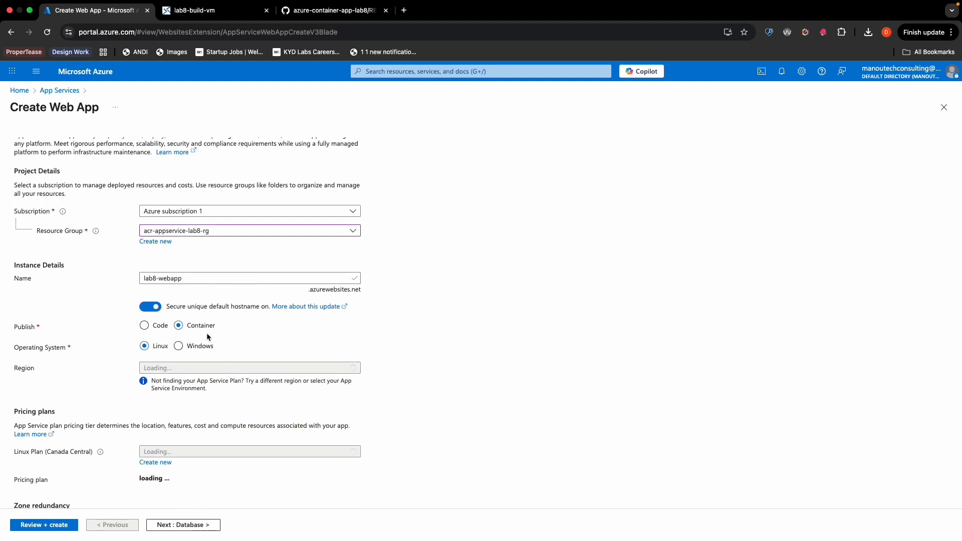
{"action": "scroll", "coordinate": [206, 336], "scroll_direction": "down", "scroll_amount": 1}
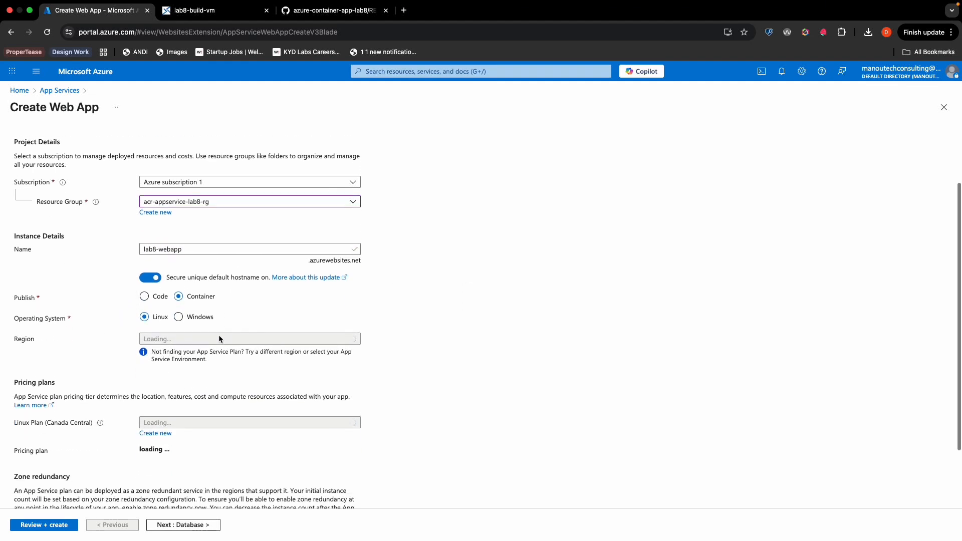
{"action": "left_click", "coordinate": [144, 314]}
{"action": "scroll", "coordinate": [125, 321], "scroll_direction": "down", "scroll_amount": 1}
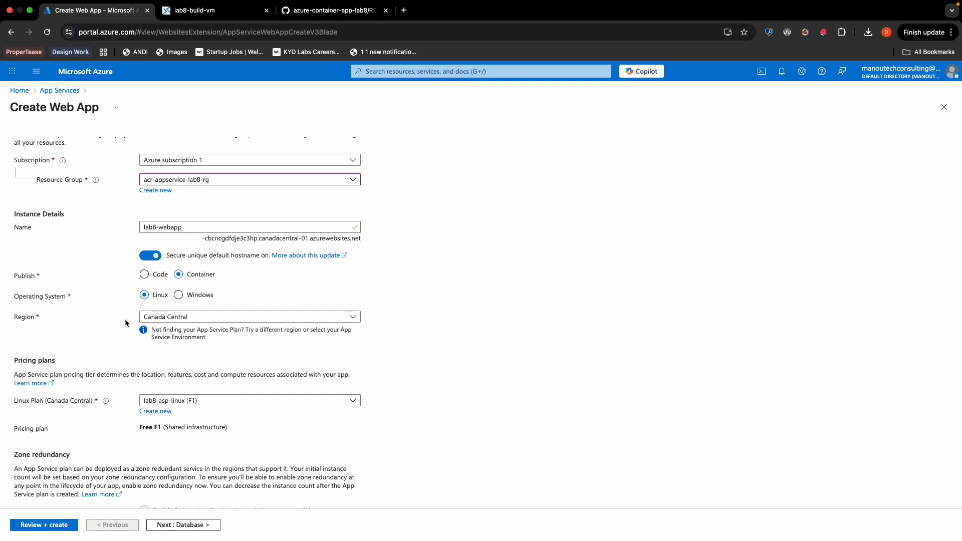
{"action": "scroll", "coordinate": [250, 300], "scroll_direction": "down", "scroll_amount": 2}
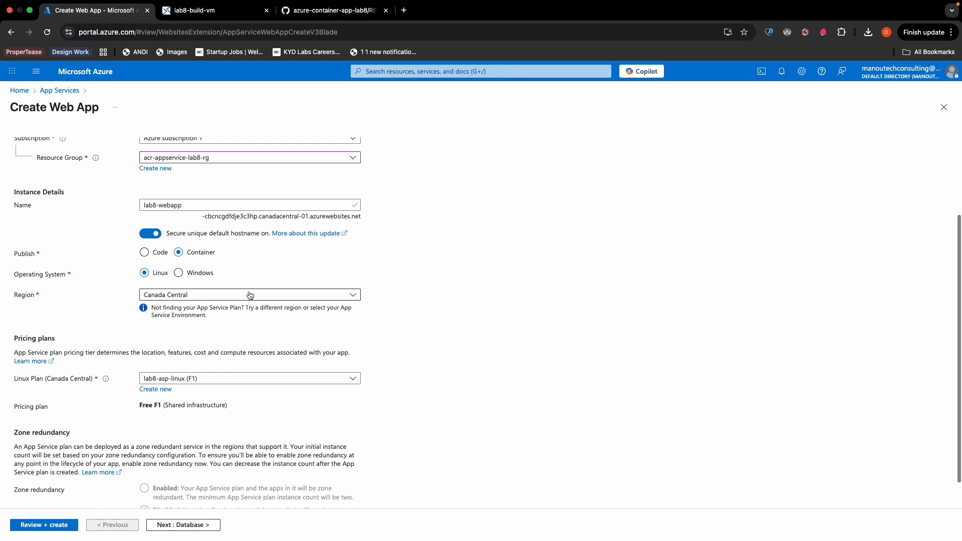
{"action": "scroll", "coordinate": [249, 319], "scroll_direction": "down", "scroll_amount": 2}
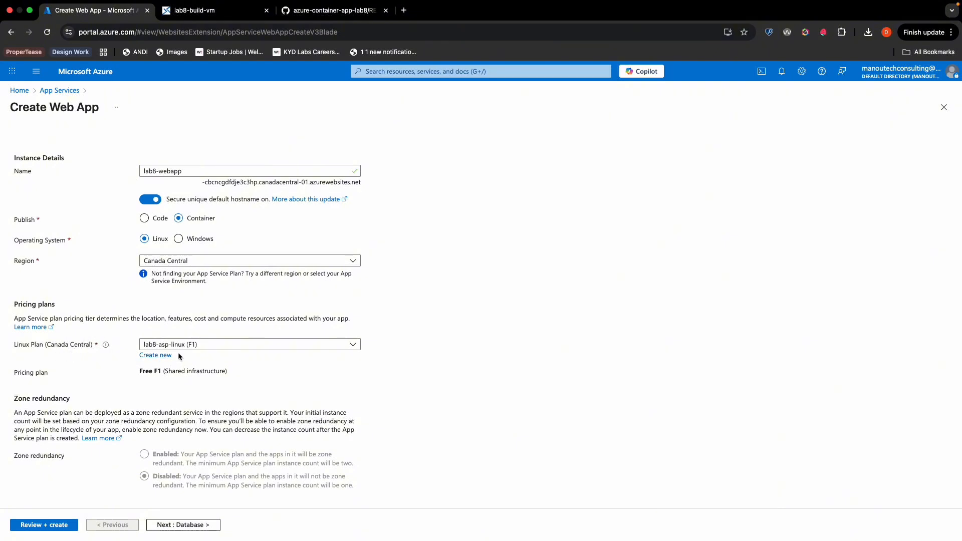
Skip the database and source the container image from Azure Container Registry lab8acr, using the existing managed identity ua-id-8e18.
{"action": "left_click", "coordinate": [179, 526]}
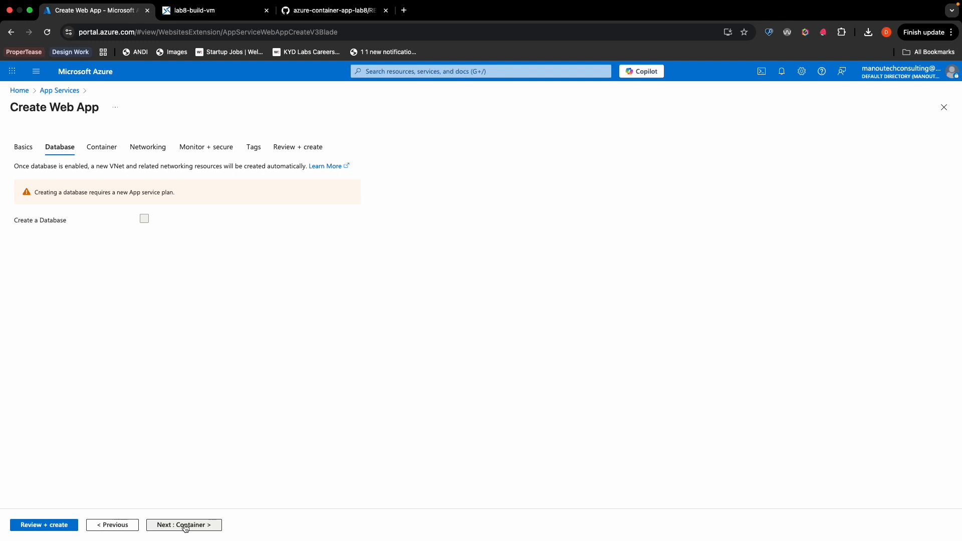
{"action": "left_click", "coordinate": [183, 526]}
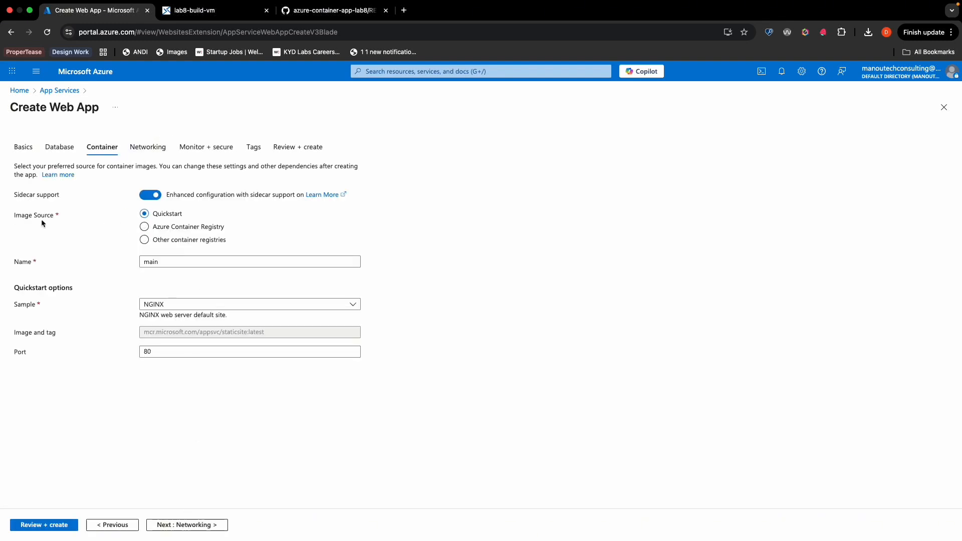
{"action": "left_click", "coordinate": [144, 227]}
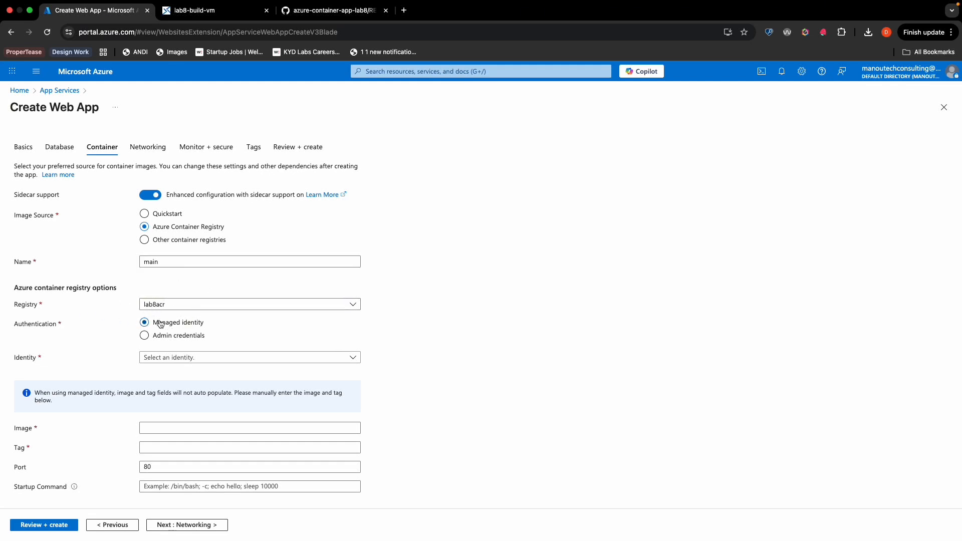
{"action": "left_click", "coordinate": [185, 358]}
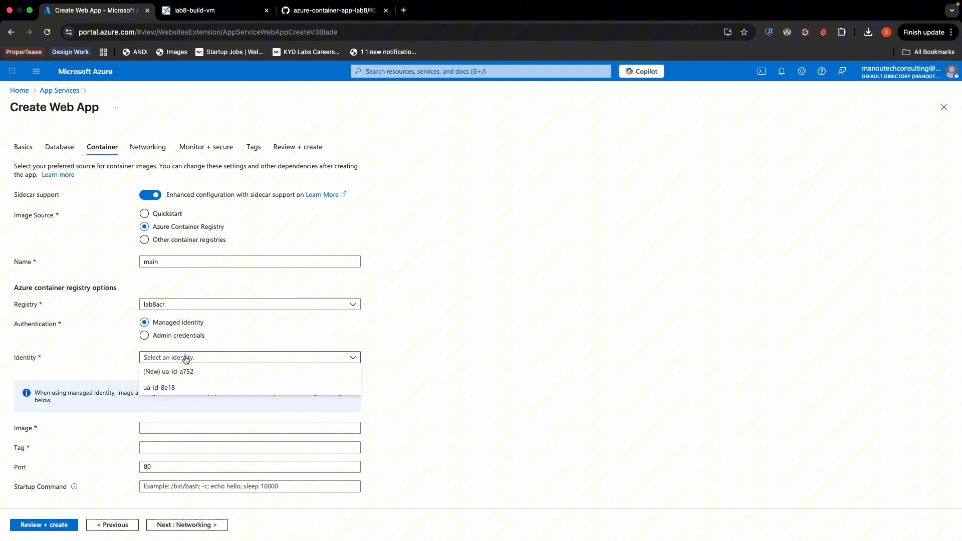
{"action": "left_click", "coordinate": [187, 386]}
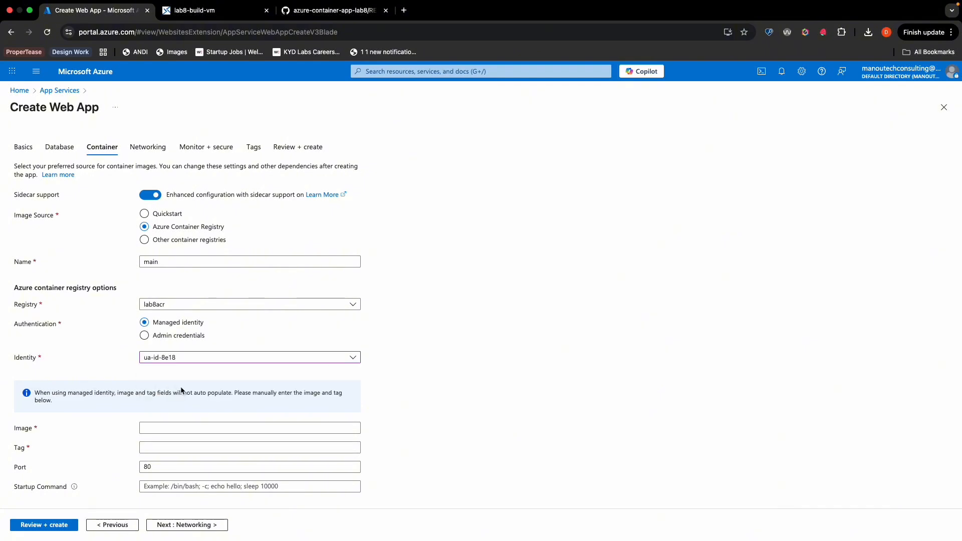
Switch the identity to the new ua-id-a752 and return it to ua-id-8e18.
{"action": "left_click", "coordinate": [181, 358]}
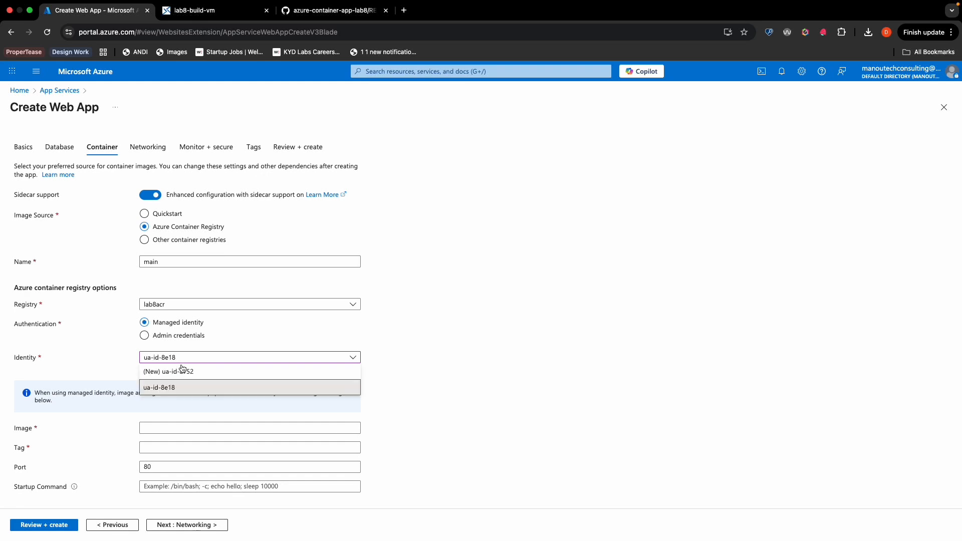
{"action": "left_click", "coordinate": [162, 370]}
{"action": "left_click", "coordinate": [179, 359]}
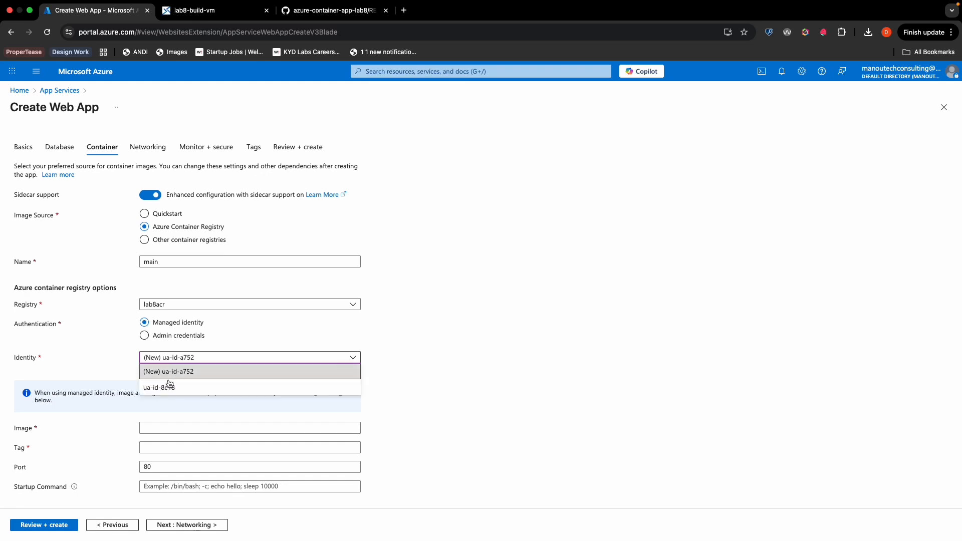
{"action": "left_click", "coordinate": [162, 386]}
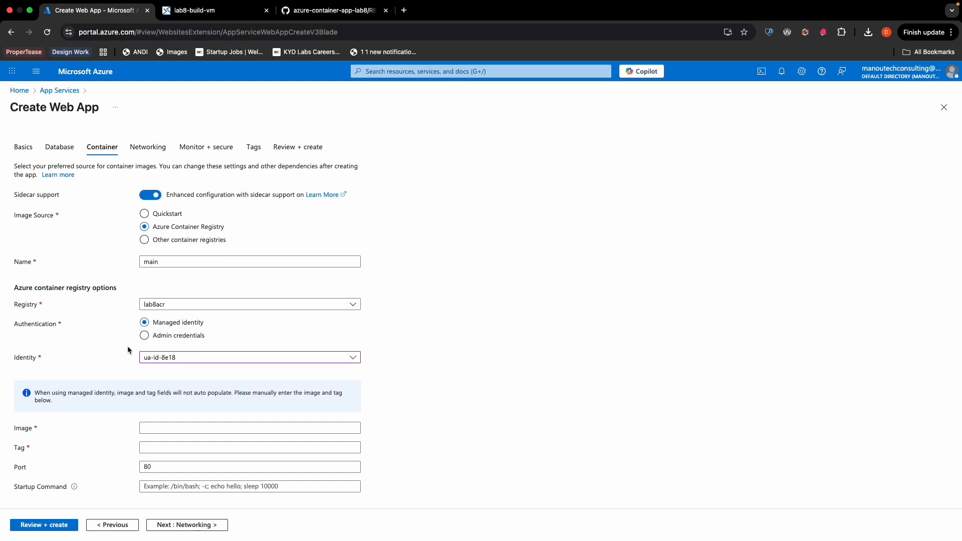
Specify the container image lab8-node-app with tag v1 and set the port to 8080.
{"action": "left_click", "coordinate": [157, 427]}
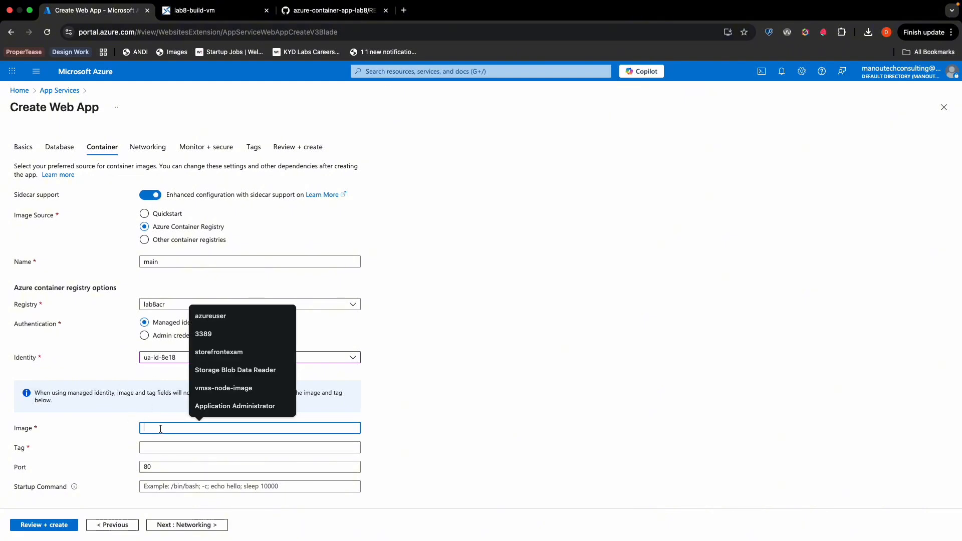
{"action": "type", "text": "l"}
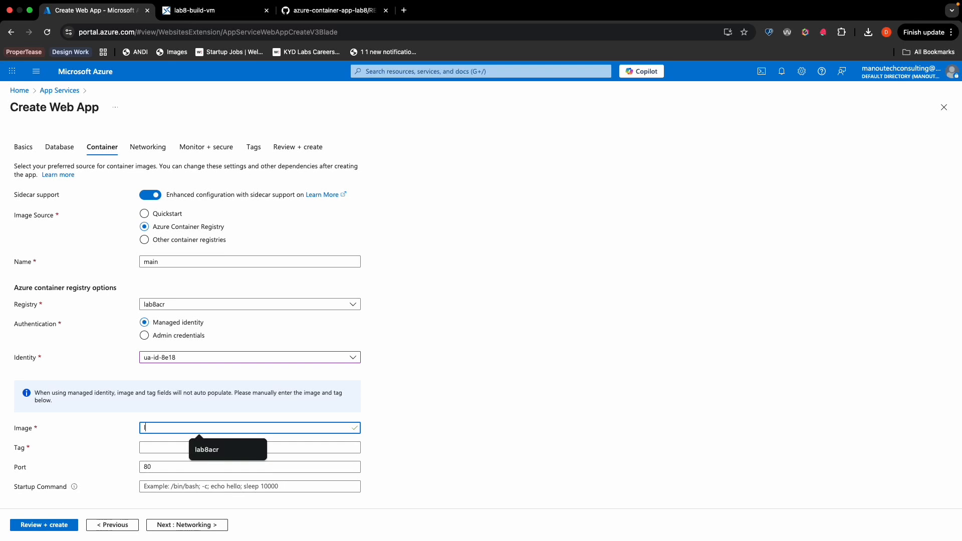
{"action": "type", "text": "ab8-node-app"}
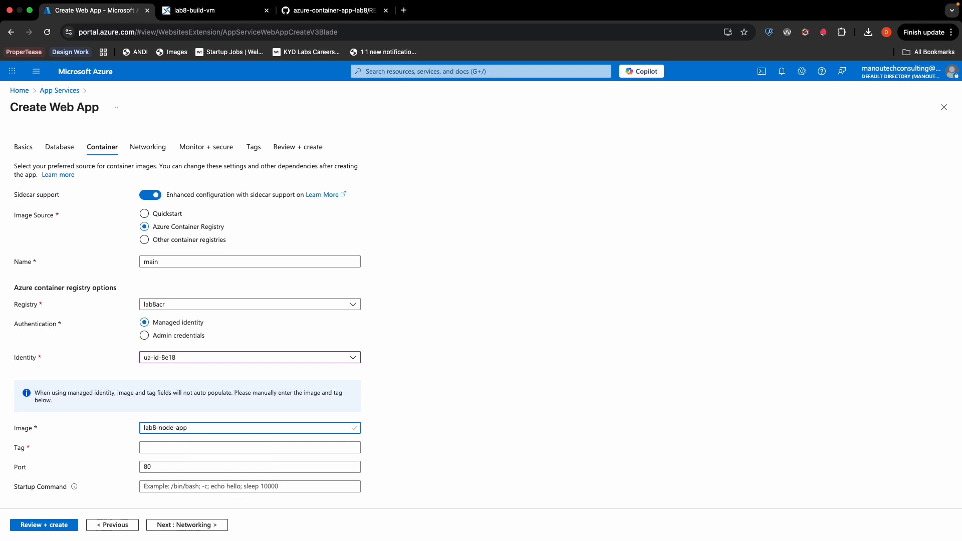
{"action": "left_click", "coordinate": [166, 447]}
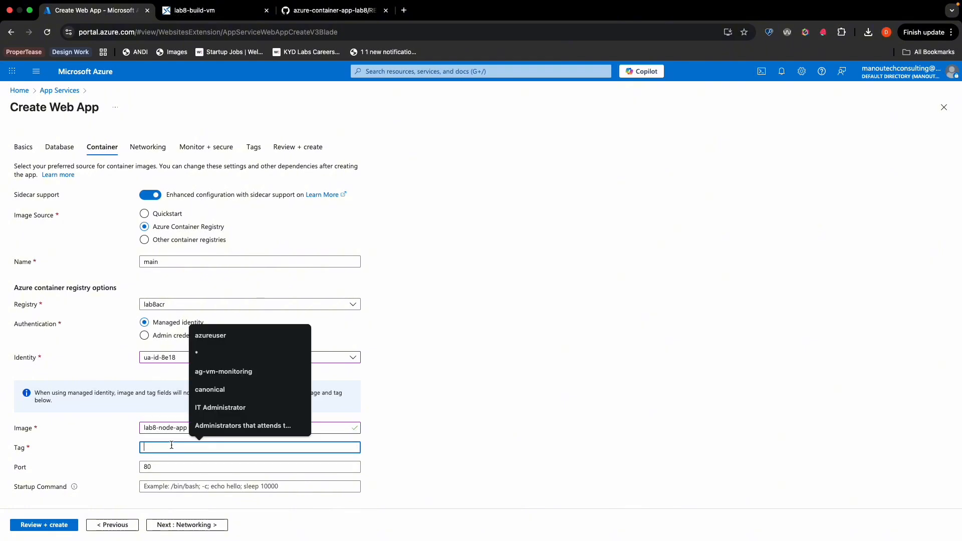
{"action": "type", "text": "v1"}
{"action": "left_click", "coordinate": [412, 448]}
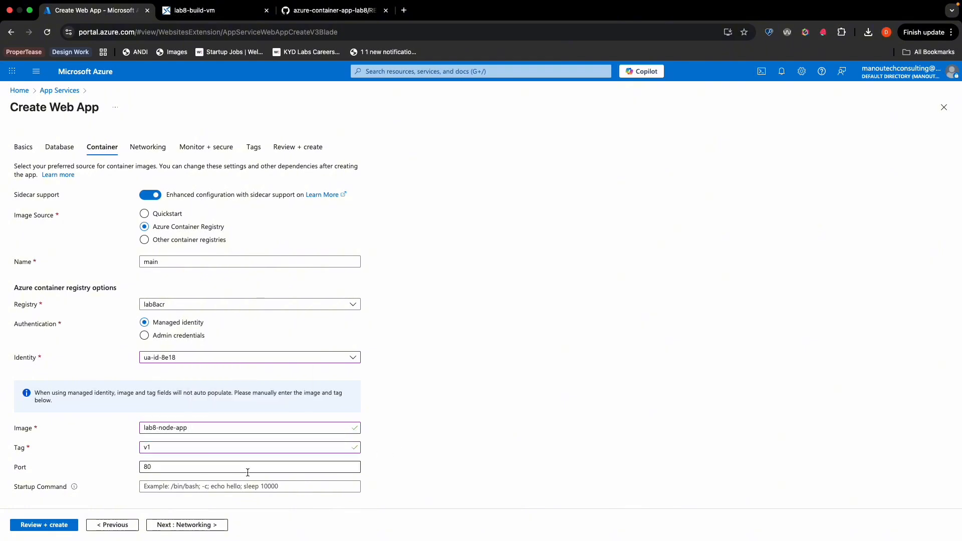
{"action": "left_click", "coordinate": [164, 470]}
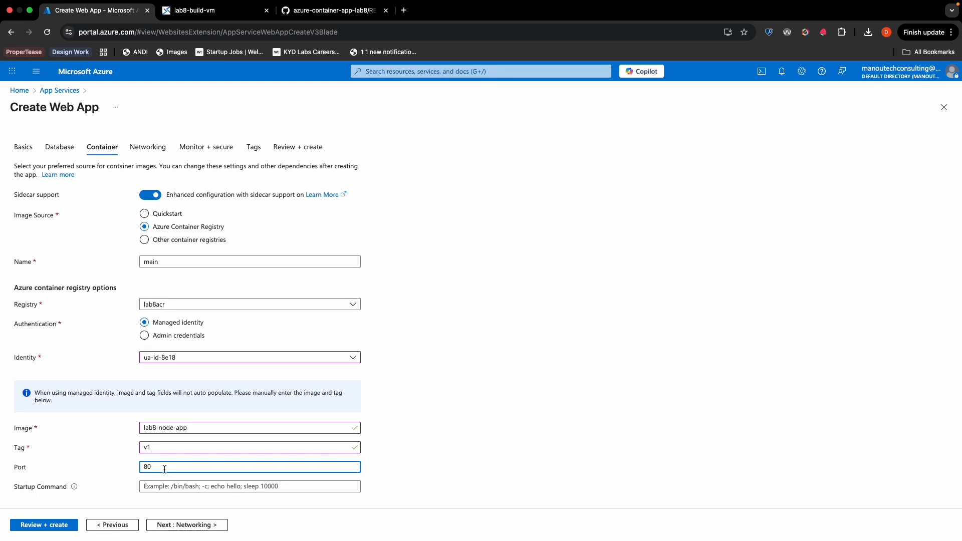
Keep the default networking and monitoring settings, review the web app's summary and create it.
{"action": "left_click", "coordinate": [215, 526]}
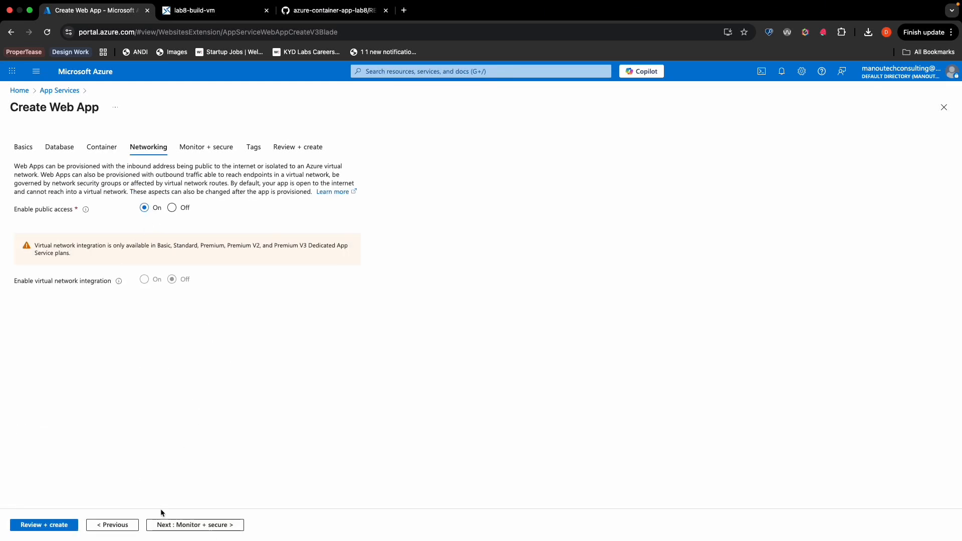
{"action": "left_click", "coordinate": [163, 525]}
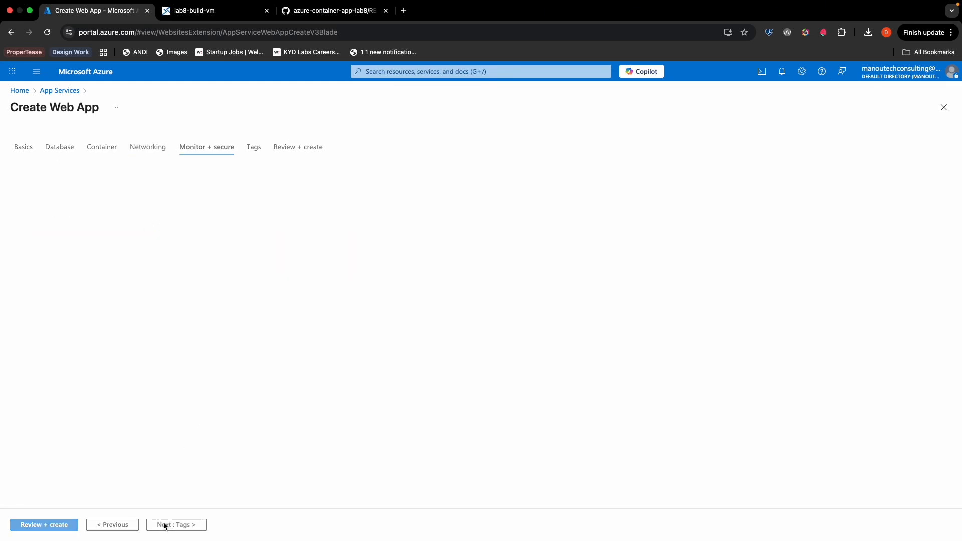
{"action": "left_click", "coordinate": [57, 526]}
{"action": "scroll", "coordinate": [226, 377], "scroll_direction": "down", "scroll_amount": 5}
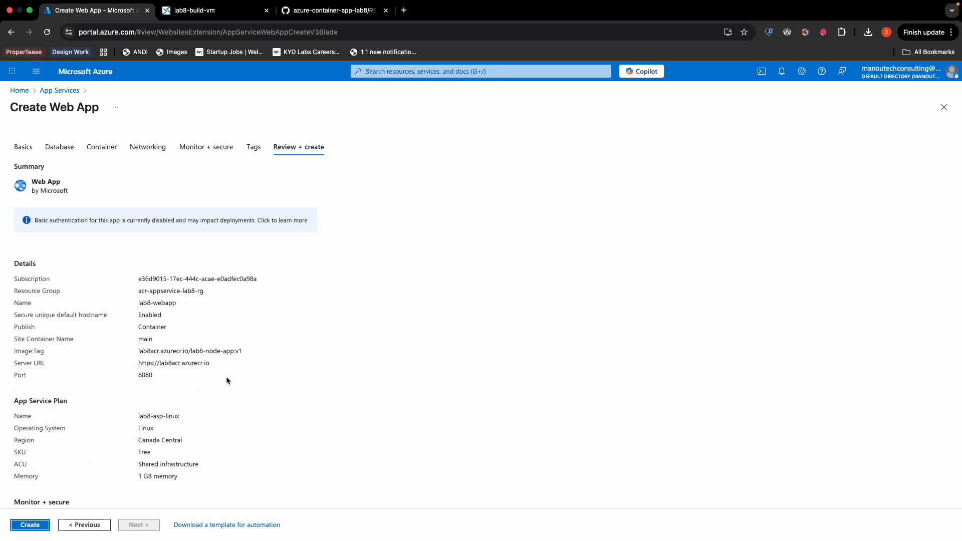
{"action": "left_click", "coordinate": [33, 524]}
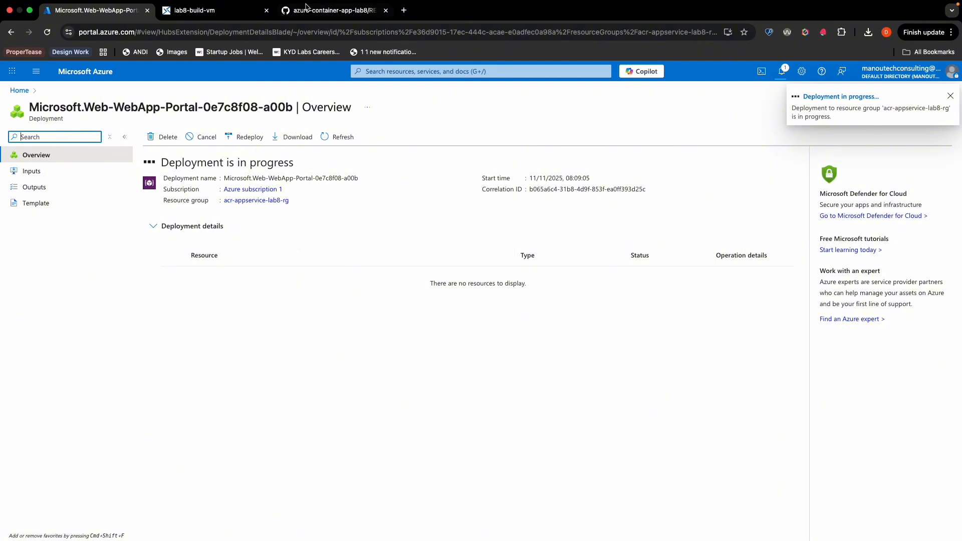
Review the Dockerfile in section 3 of the GitHub lab README, highlighting its CMD line that serves on port 8080.
{"action": "left_click", "coordinate": [321, 10]}
{"action": "scroll", "coordinate": [328, 273], "scroll_direction": "down", "scroll_amount": 3}
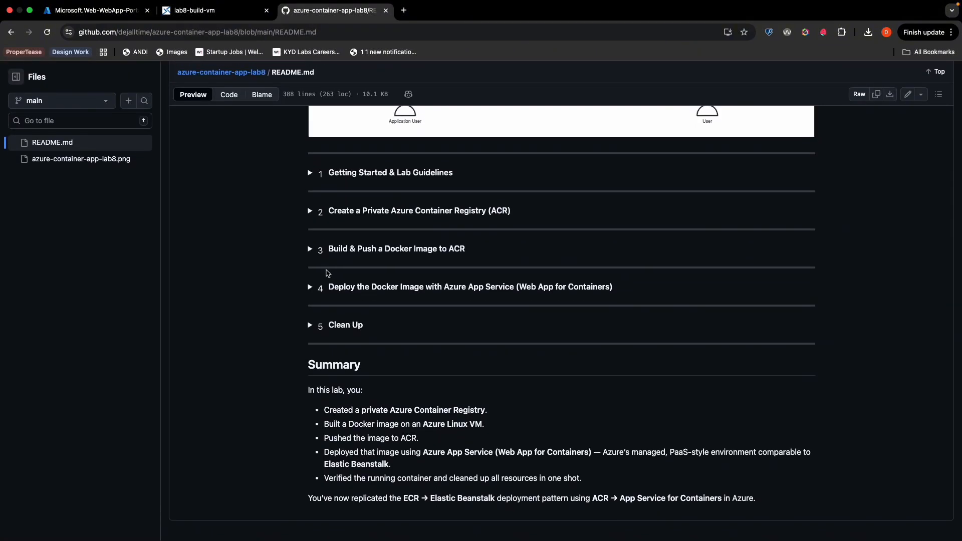
{"action": "left_click", "coordinate": [315, 253]}
{"action": "scroll", "coordinate": [339, 250], "scroll_direction": "down", "scroll_amount": 8}
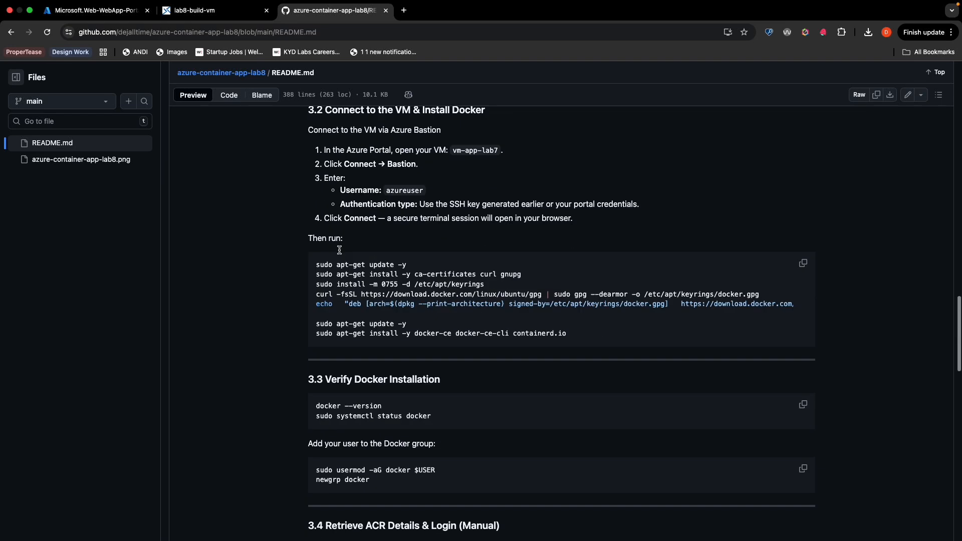
{"action": "scroll", "coordinate": [339, 250], "scroll_direction": "down", "scroll_amount": 15}
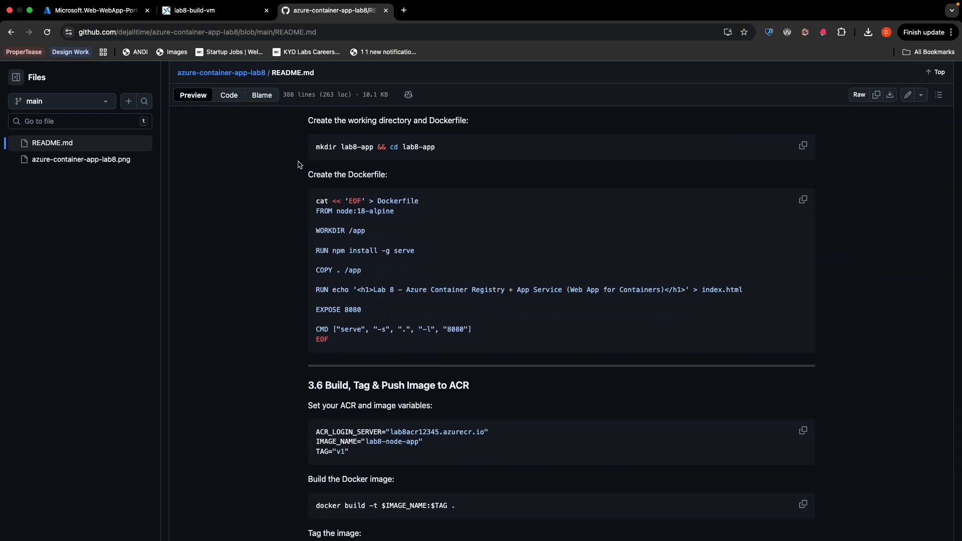
{"action": "scroll", "coordinate": [300, 164], "scroll_direction": "up", "scroll_amount": 2}
{"action": "scroll", "coordinate": [300, 165], "scroll_direction": "down", "scroll_amount": 2}
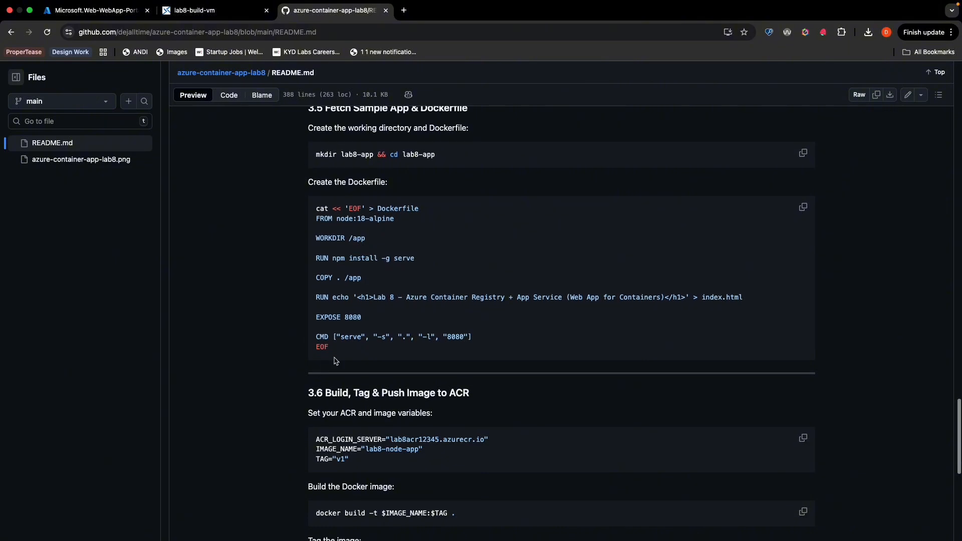
{"action": "left_click_drag", "start_coordinate": [316, 337], "coordinate": [472, 337]}
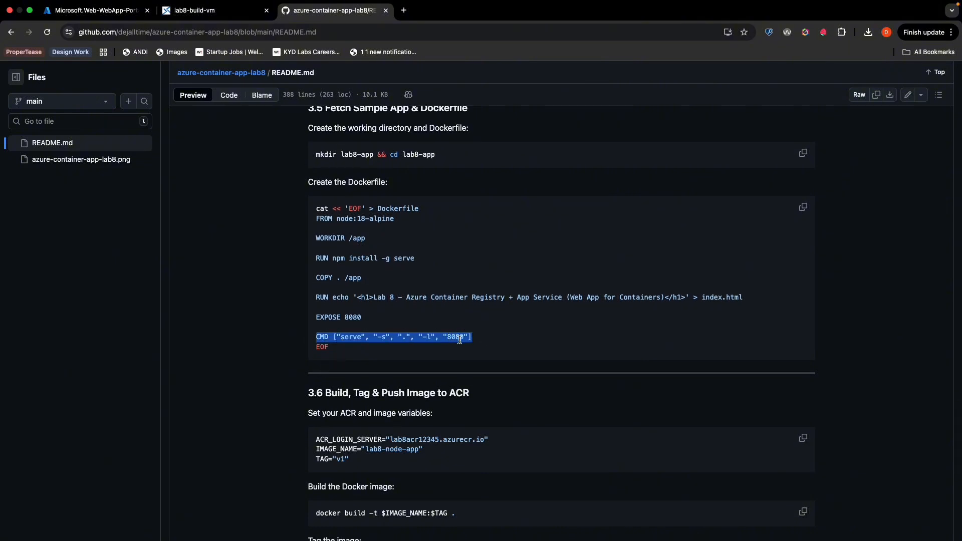
Check the image push output in the lab8-build-vm terminal and the web app's deployment status in the Azure portal.
{"action": "left_click", "coordinate": [208, 13]}
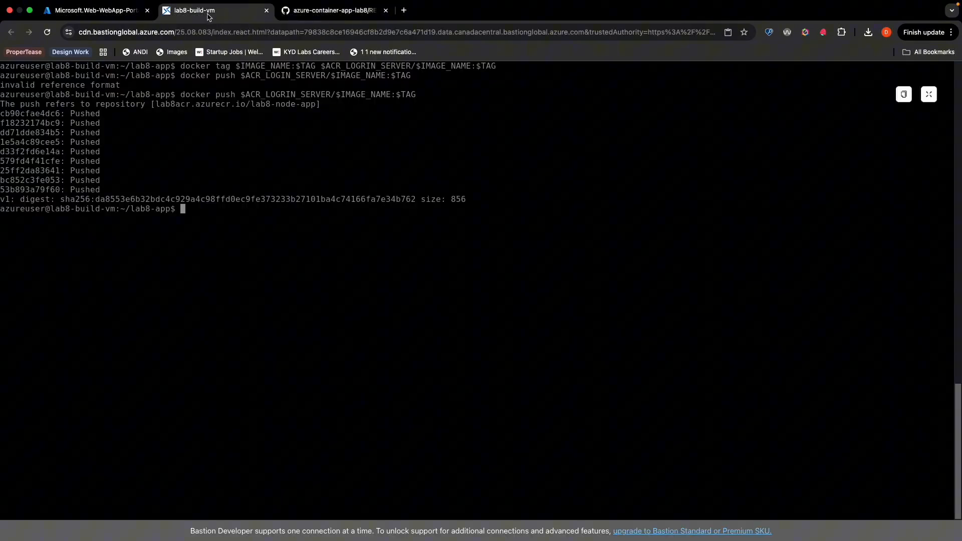
{"action": "left_click", "coordinate": [116, 11]}
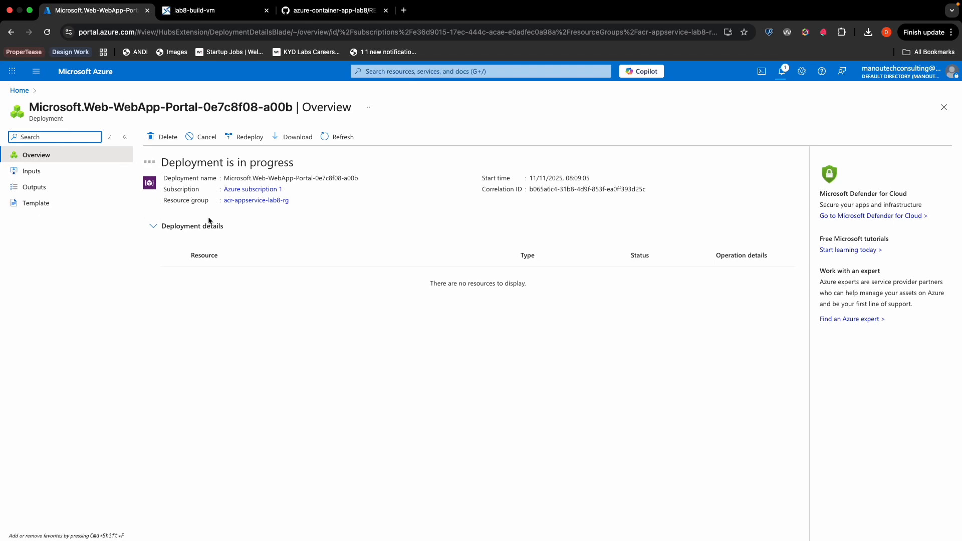
{"action": "left_click", "coordinate": [335, 11]}
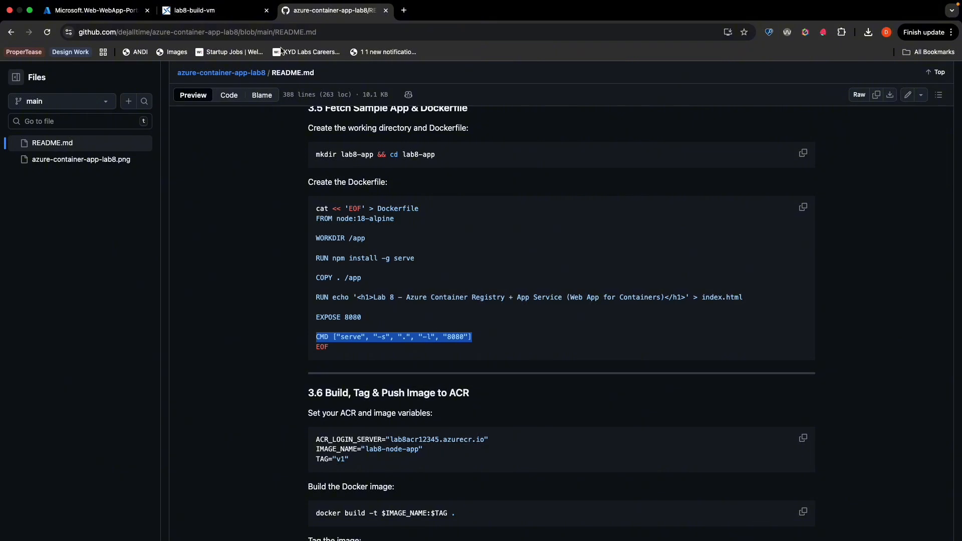
{"action": "left_click", "coordinate": [95, 10]}
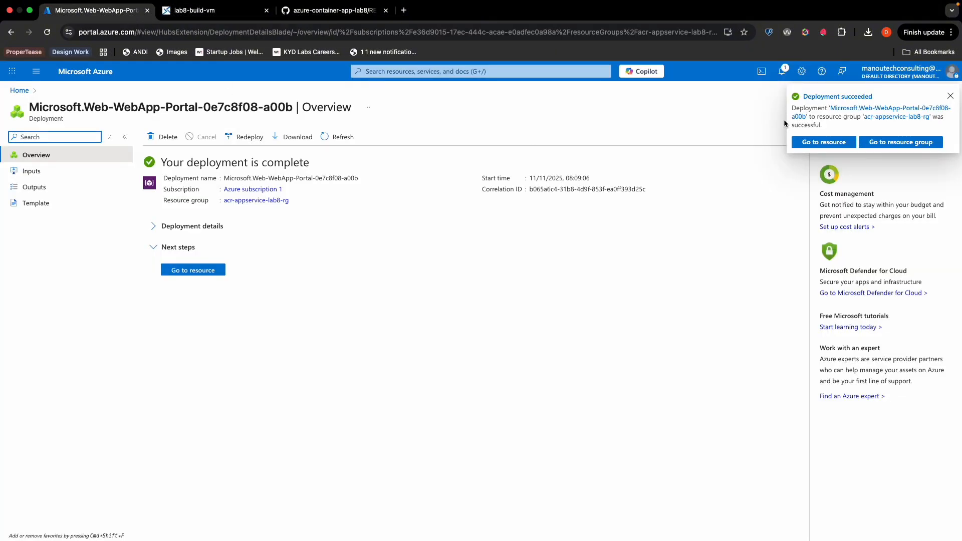
Open the deployed lab8-webapp resource and browse to its live site.
{"action": "left_click", "coordinate": [193, 269]}
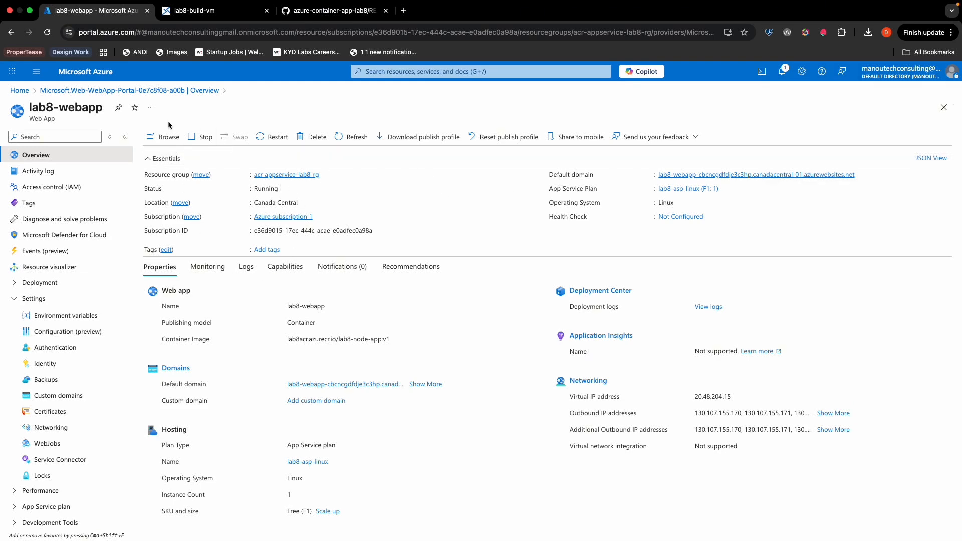
{"action": "left_click", "coordinate": [158, 138]}
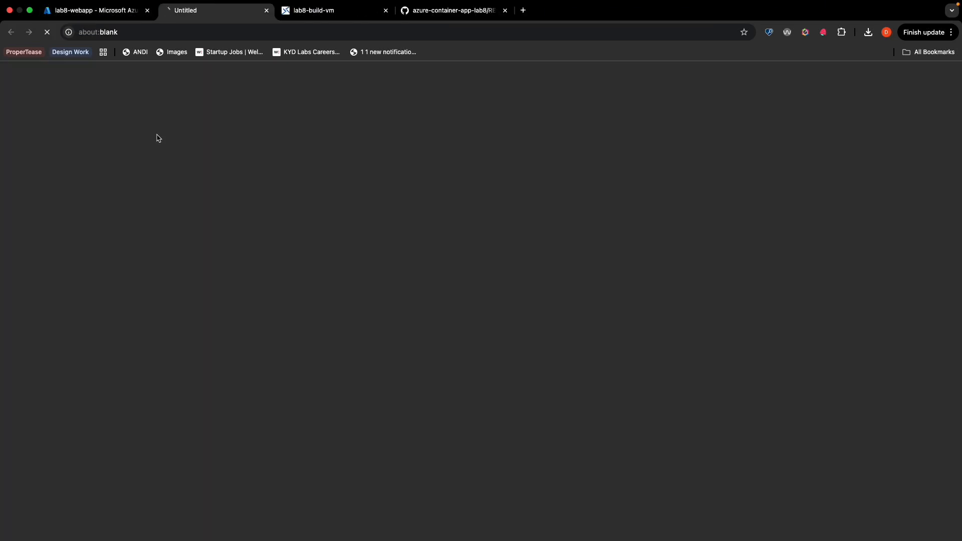
{"action": "left_click", "coordinate": [126, 12]}
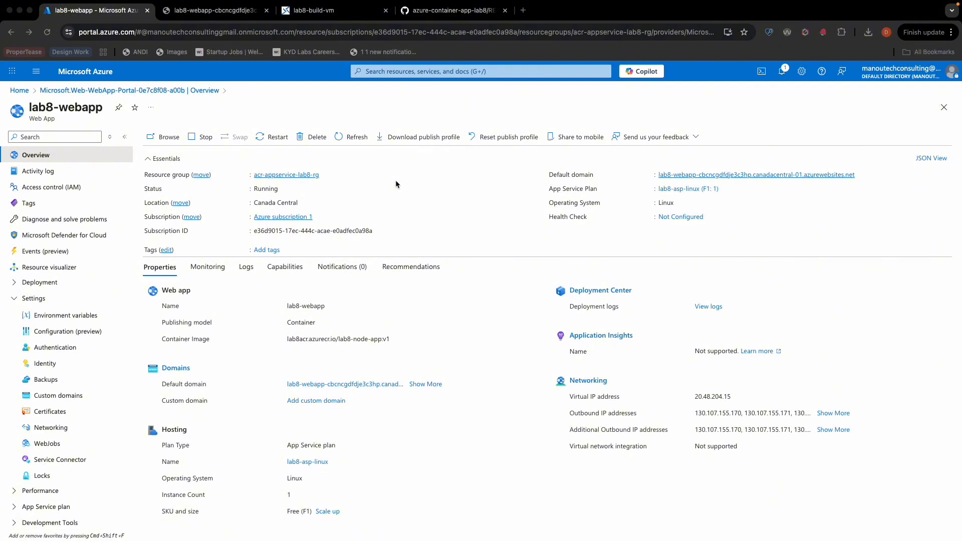
{"action": "left_click", "coordinate": [214, 12]}
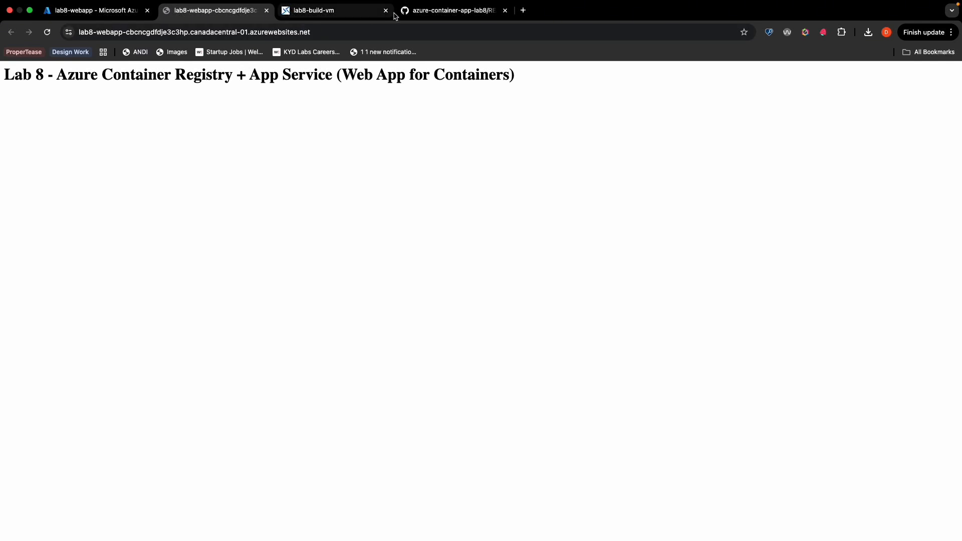
Compare the README Dockerfile's RUN echo line that writes index.html with the heading on the live web app page.
{"action": "left_click", "coordinate": [444, 10]}
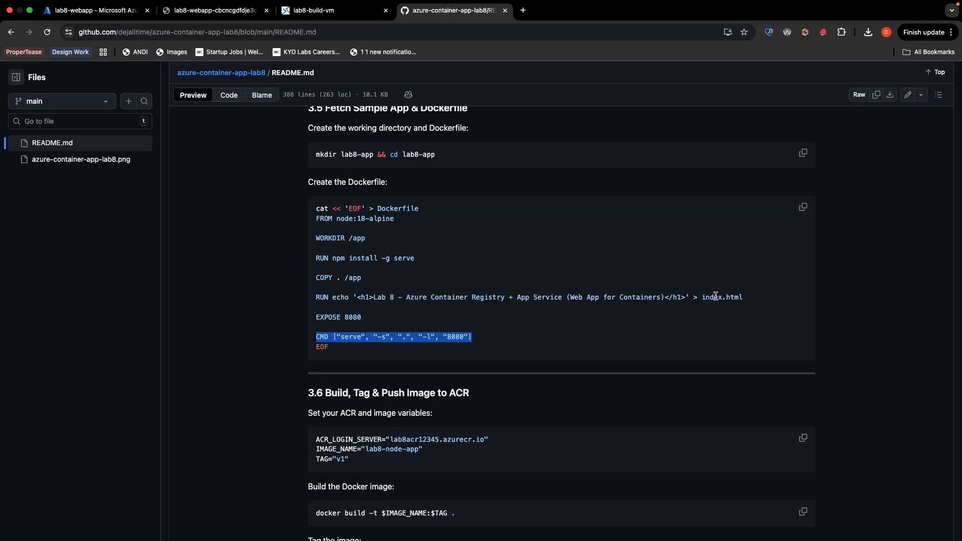
{"action": "left_click_drag", "start_coordinate": [752, 299], "coordinate": [308, 306]}
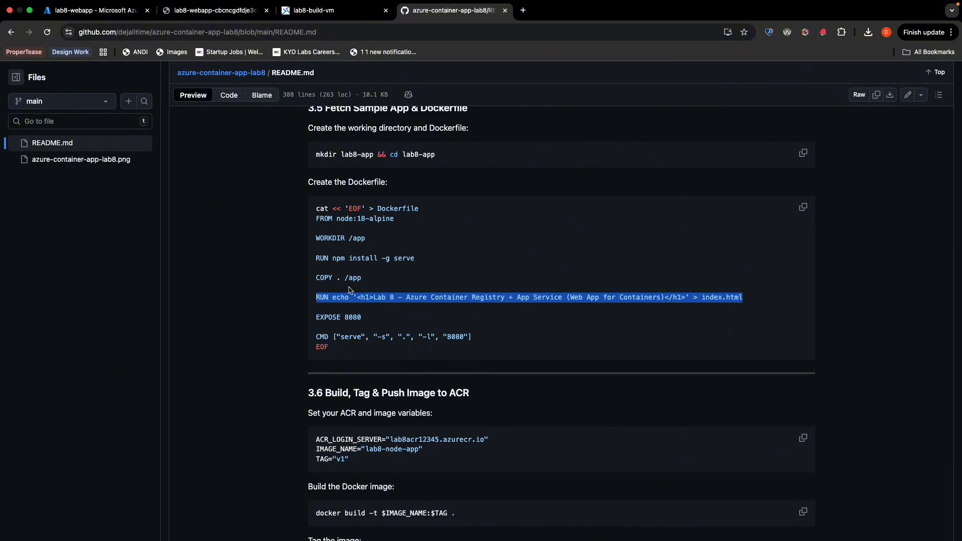
{"action": "left_click", "coordinate": [200, 17]}
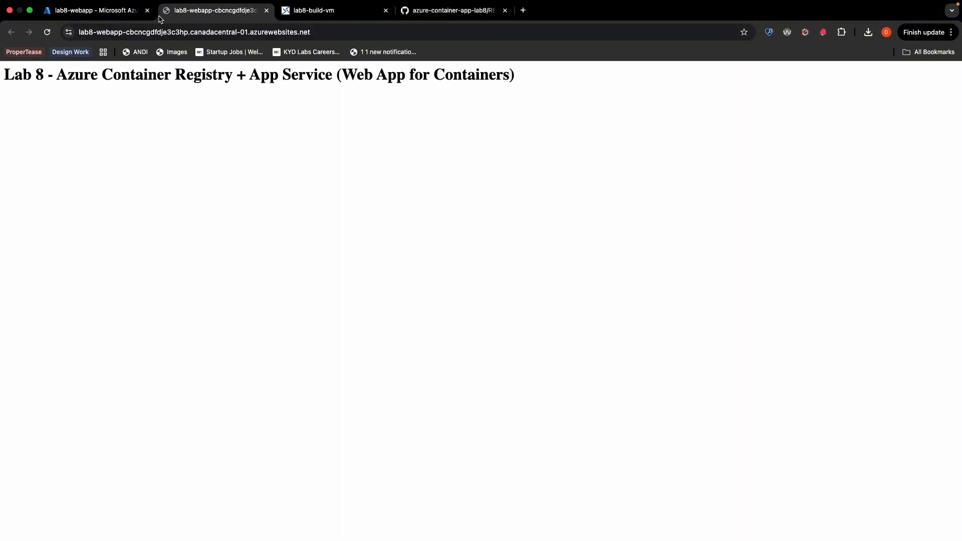
Delete the resource group acr-appservice-lab8-rg with force delete for its virtual machines, confirming with the resource group's name.
{"action": "left_click", "coordinate": [109, 17]}
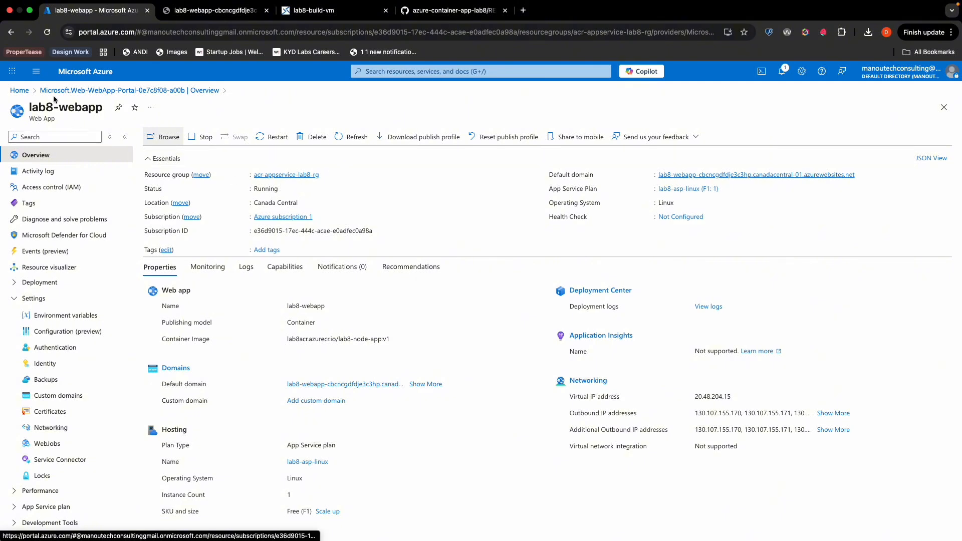
{"action": "left_click", "coordinate": [16, 94]}
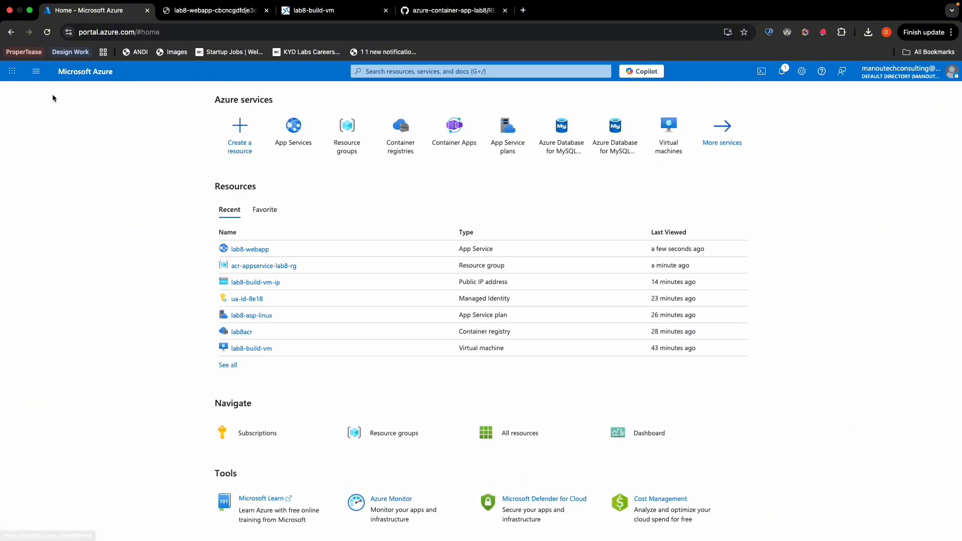
{"action": "left_click", "coordinate": [260, 268]}
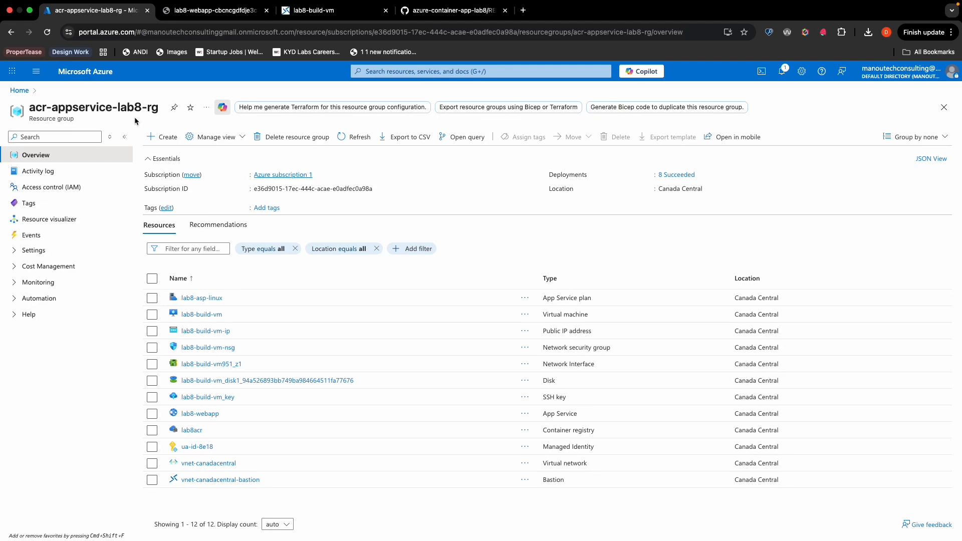
{"action": "left_click", "coordinate": [273, 140]}
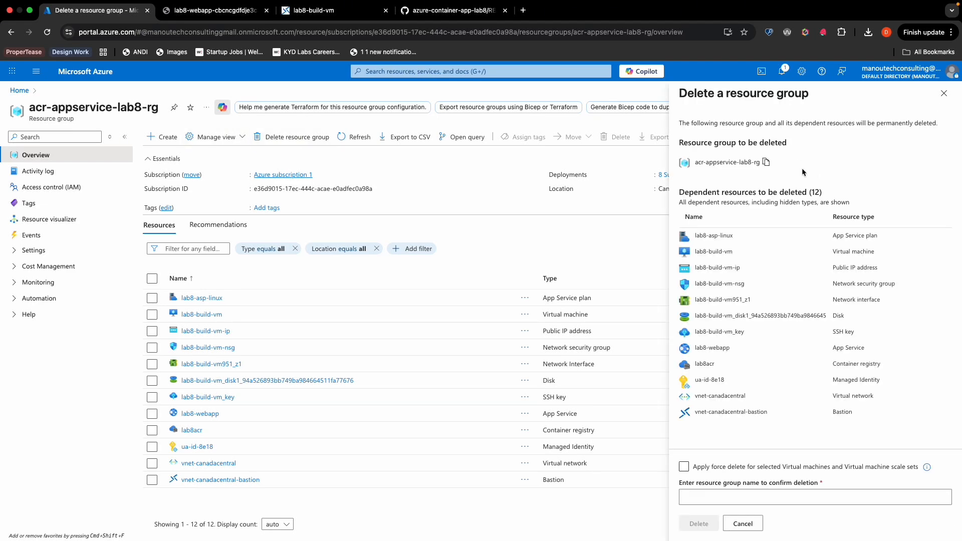
{"action": "left_click", "coordinate": [765, 163]}
{"action": "left_click", "coordinate": [684, 466]}
{"action": "left_click", "coordinate": [710, 498]}
{"action": "key", "text": "super+v"}
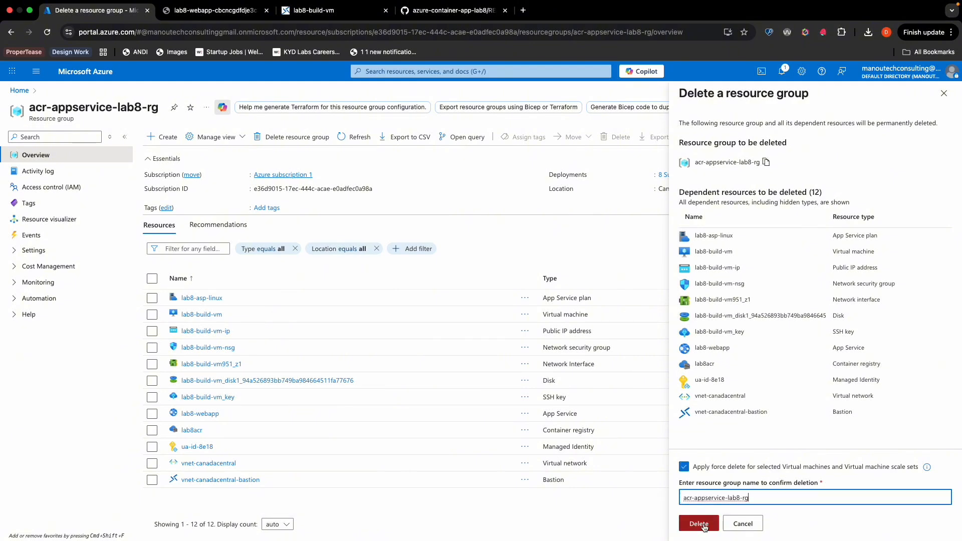
{"action": "left_click", "coordinate": [699, 524]}
{"action": "left_click", "coordinate": [815, 358]}
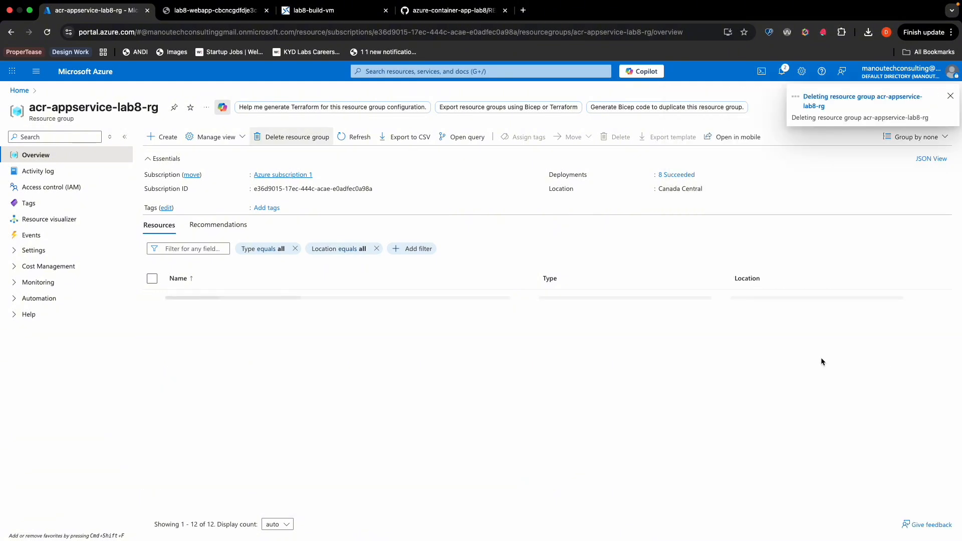